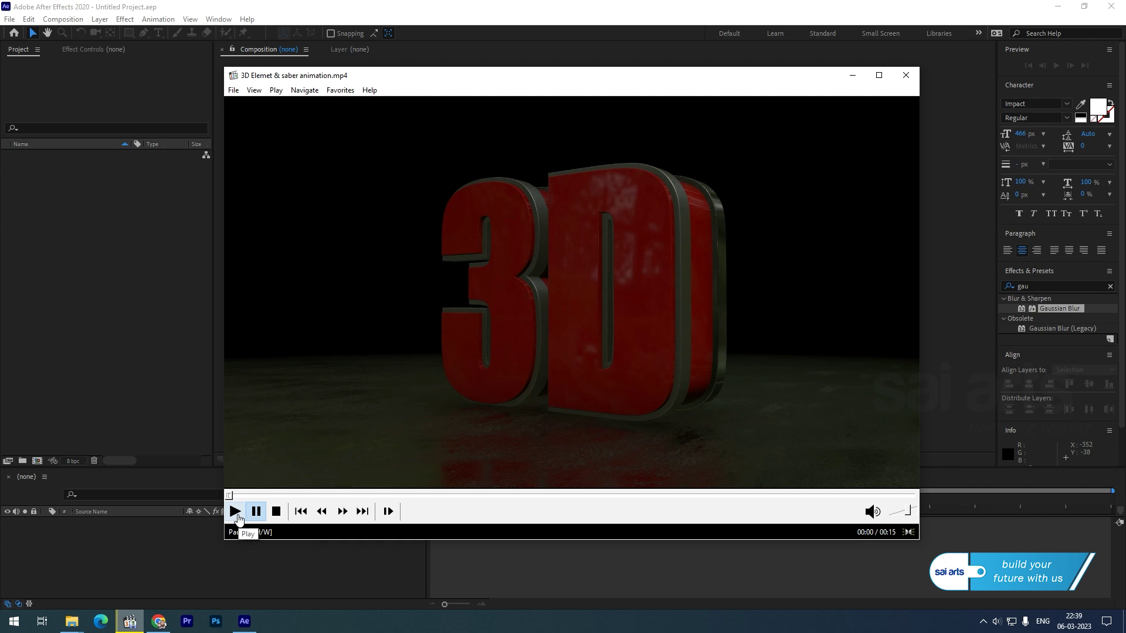
# Play and rewatch the finished red neon 3D saber clip in Media Player Classic, then close the player.
pyautogui.click(235, 512)
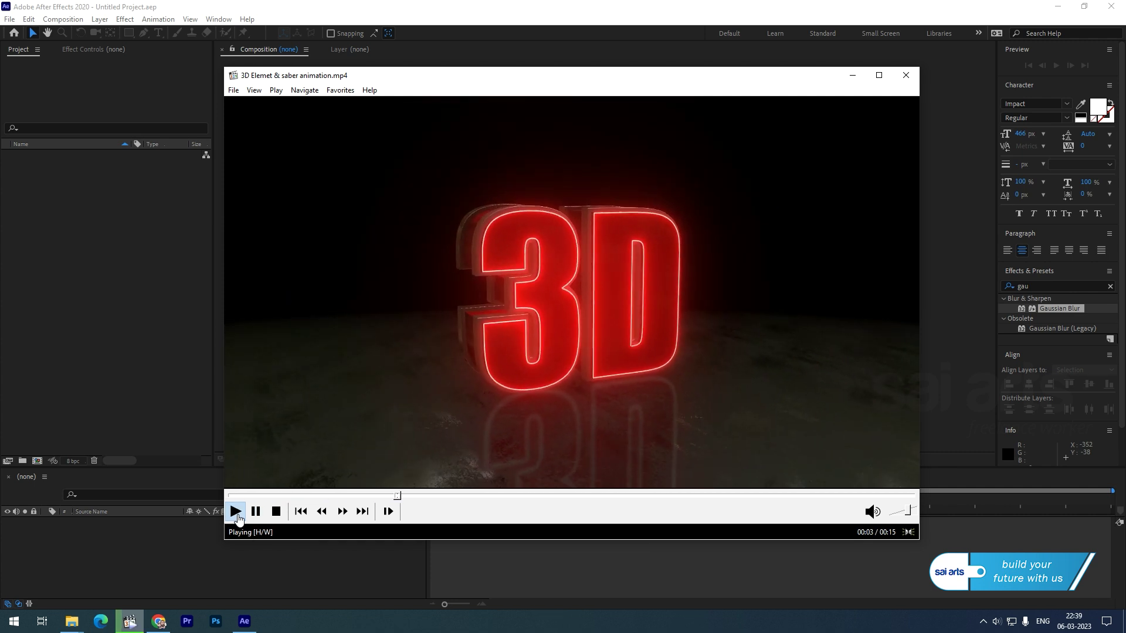
pyautogui.click(301, 511)
pyautogui.click(265, 496)
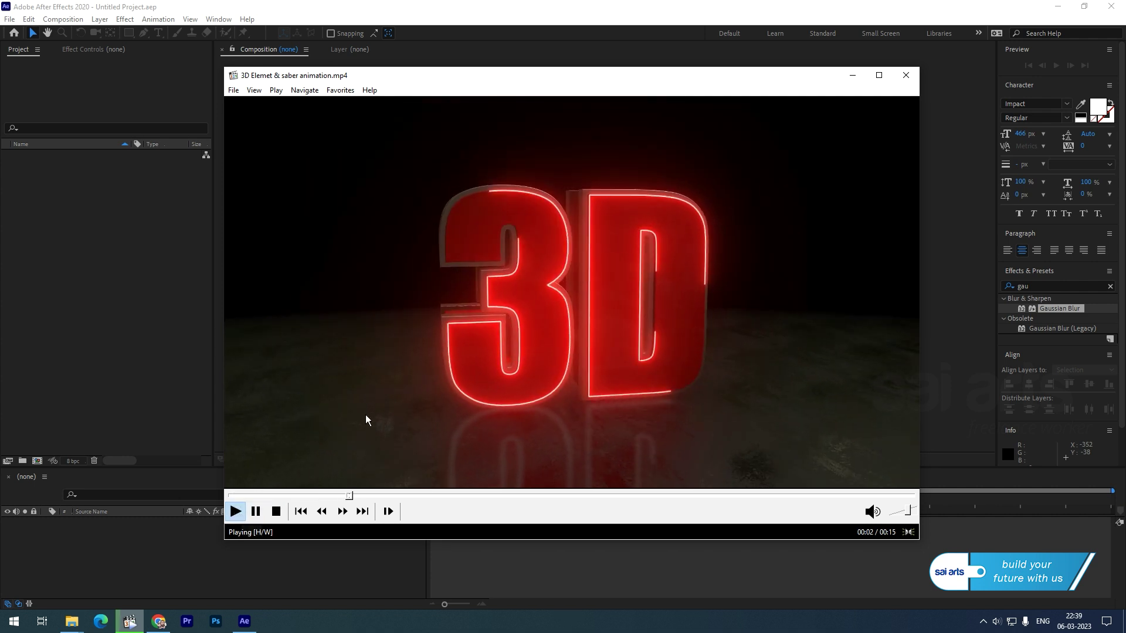
pyautogui.click(671, 270)
pyautogui.hotkey('alt', 'Tab')
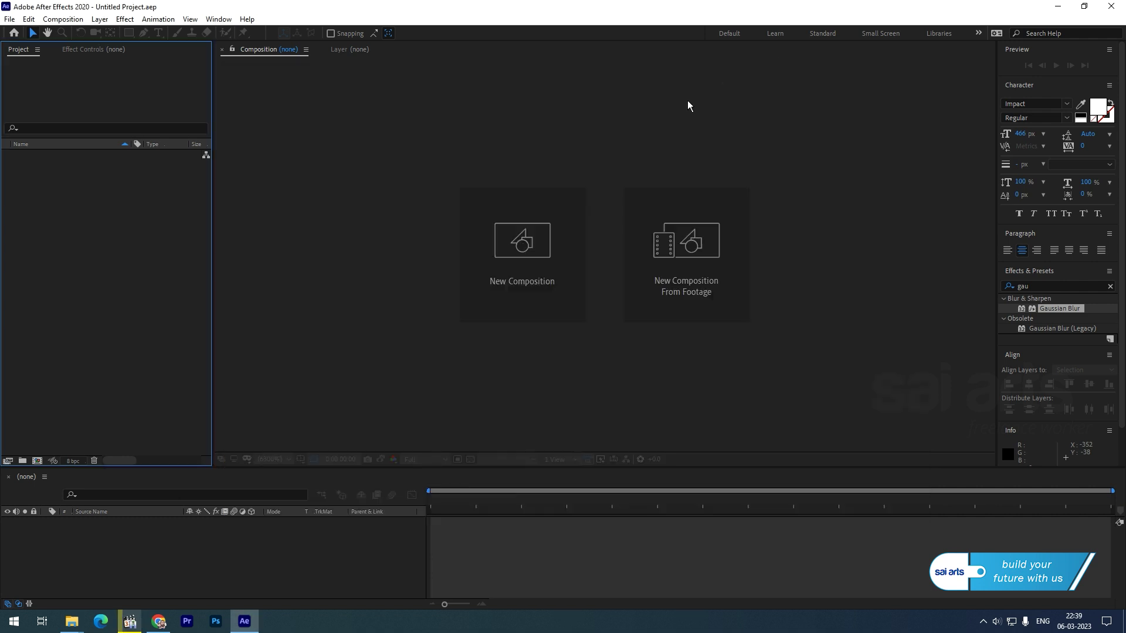
# Create a 1920x1080, 25 fps, 15 s composition and add a new text layer to it.
pyautogui.click(568, 238)
pyautogui.click(627, 415)
pyautogui.rightClick(76, 551)
pyautogui.moveTo(137, 418)
pyautogui.click(278, 432)
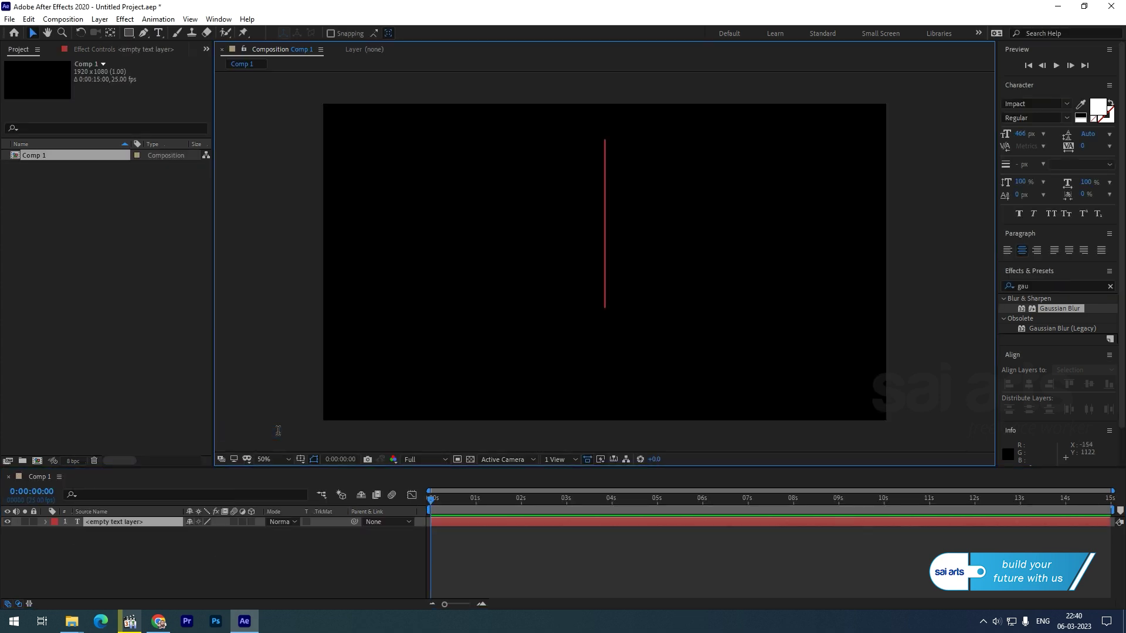
# Enter the text '3D' and centre it horizontally and vertically in the frame.
pyautogui.write('3')
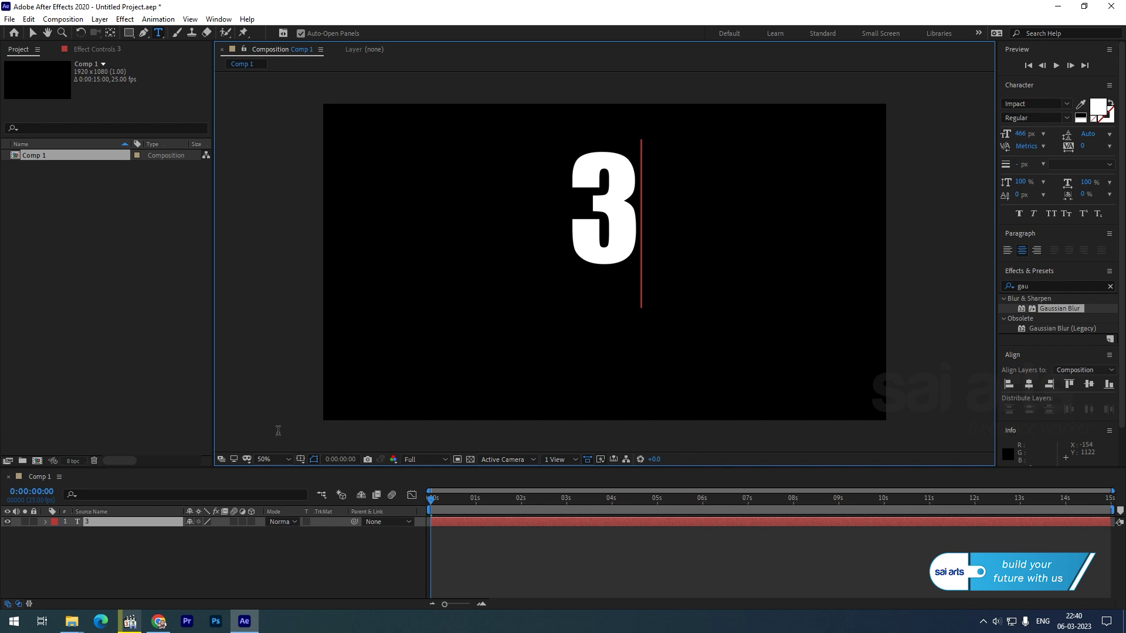
pyautogui.write('D')
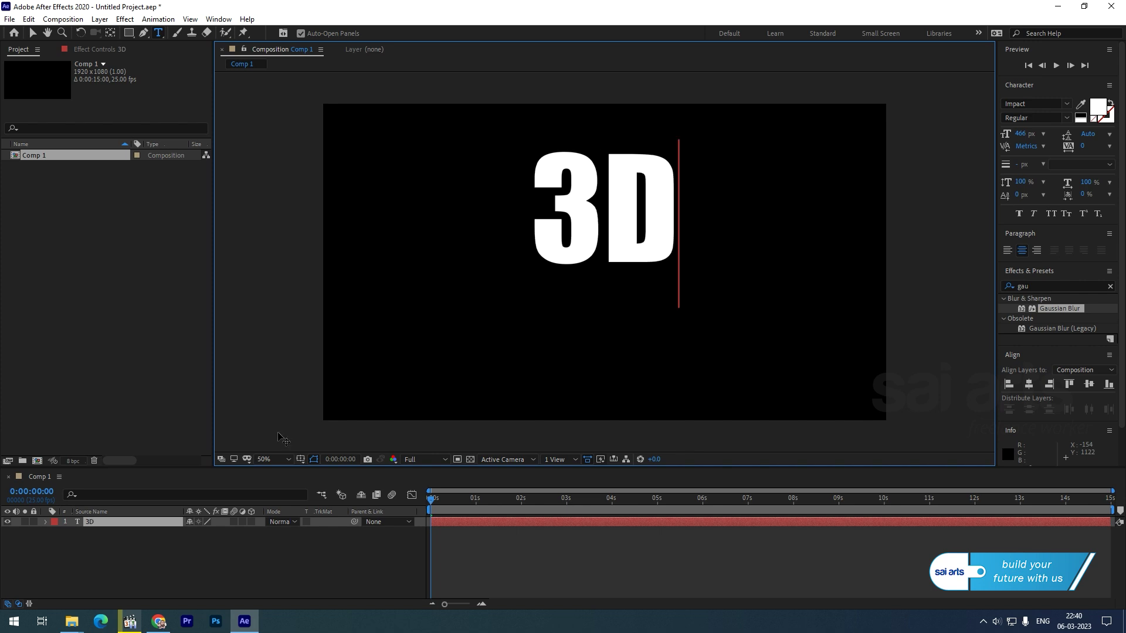
pyautogui.click(33, 33)
pyautogui.click(1030, 384)
pyautogui.click(1089, 384)
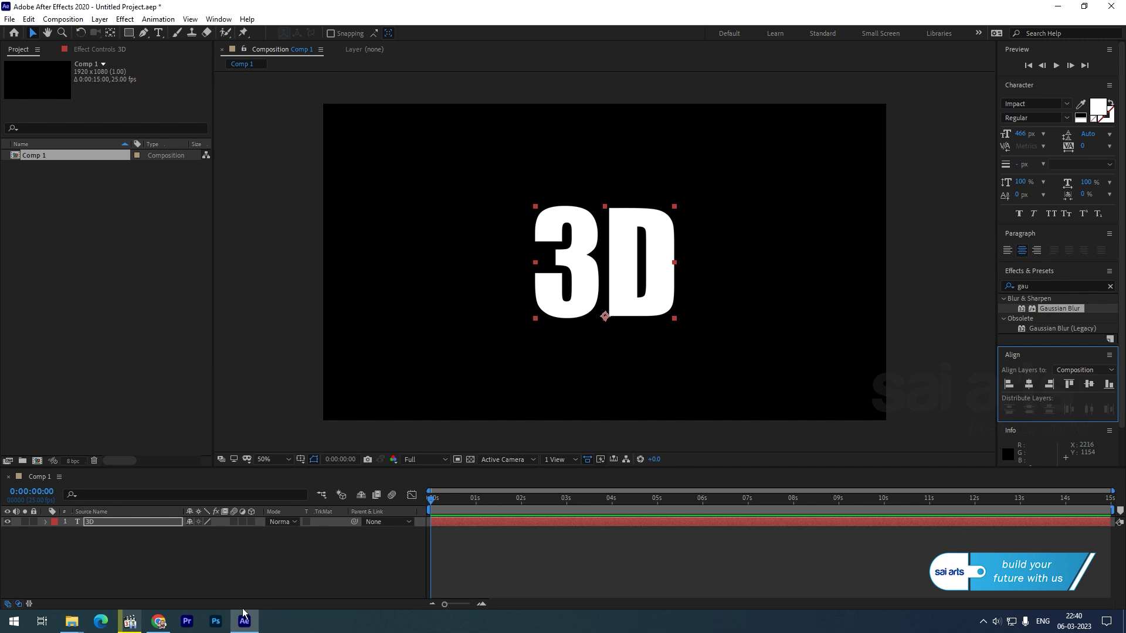
# Add a black 1920x1080 solid layer named 'E3D' above the text layer.
pyautogui.rightClick(109, 560)
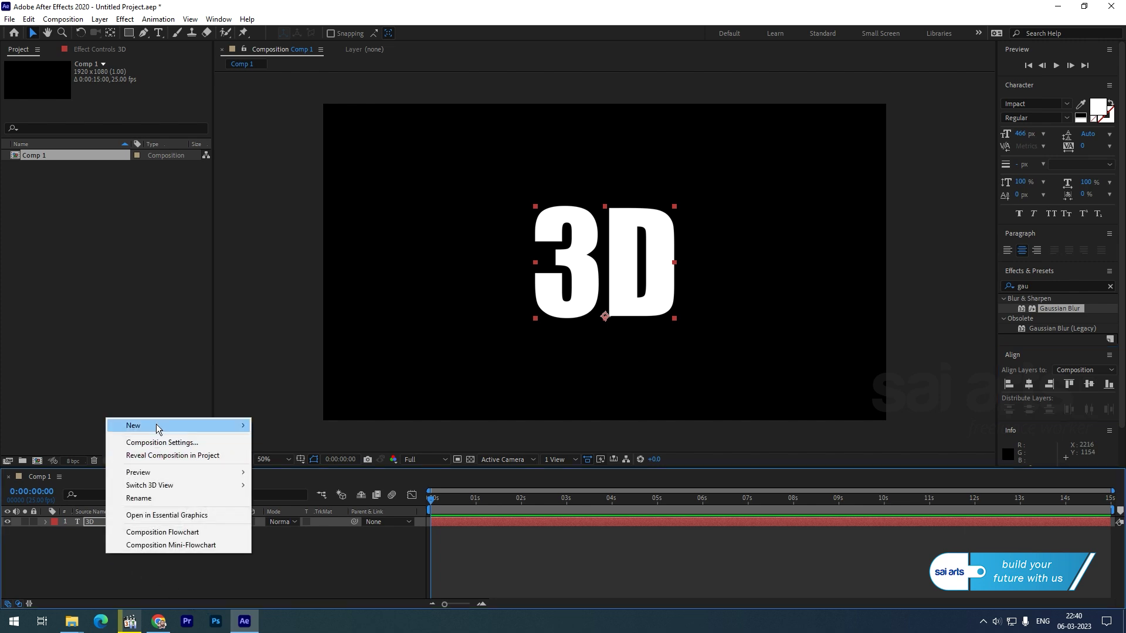
pyautogui.moveTo(156, 427)
pyautogui.click(325, 455)
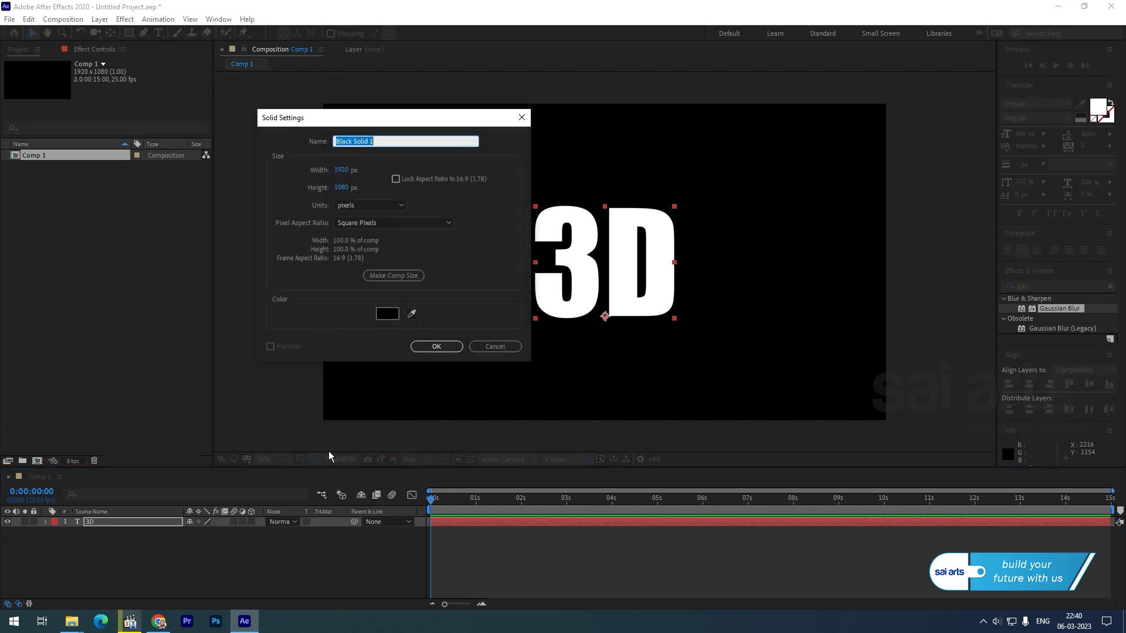
pyautogui.write('E3D')
pyautogui.click(436, 346)
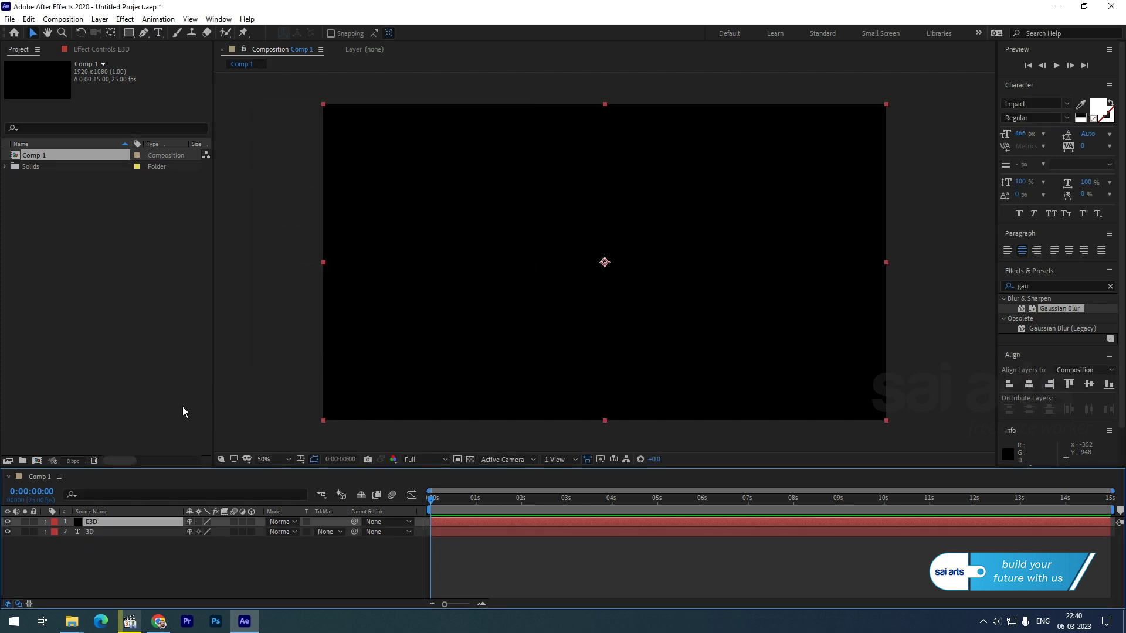
# Apply the Video Copilot Element effect to the E3D solid.
pyautogui.rightClick(119, 526)
pyautogui.moveTo(176, 360)
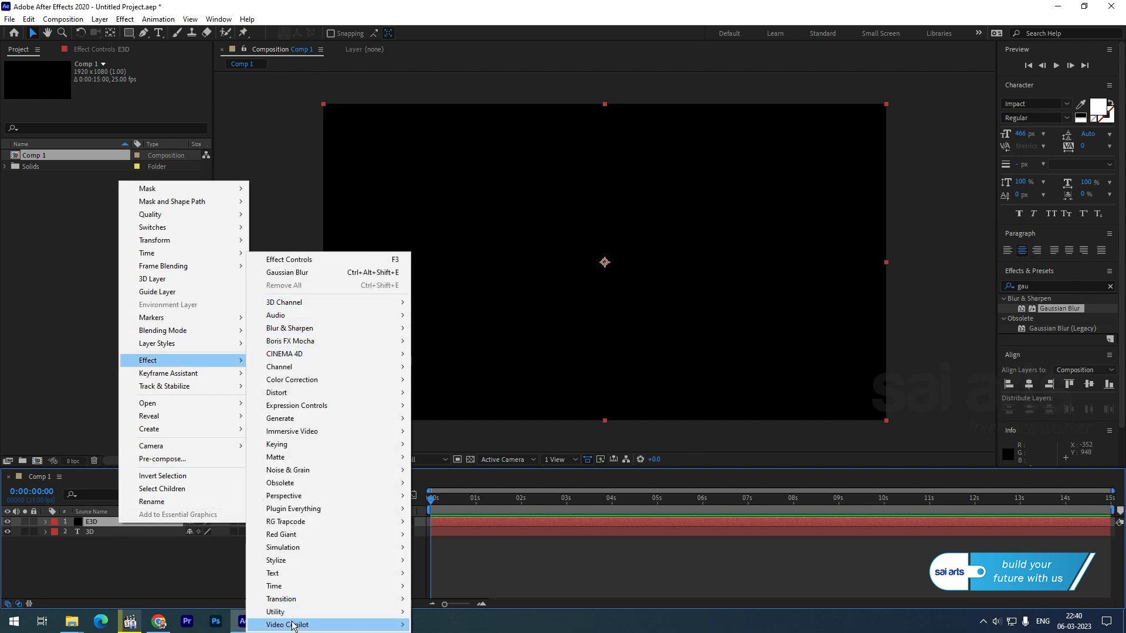
pyautogui.moveTo(296, 624)
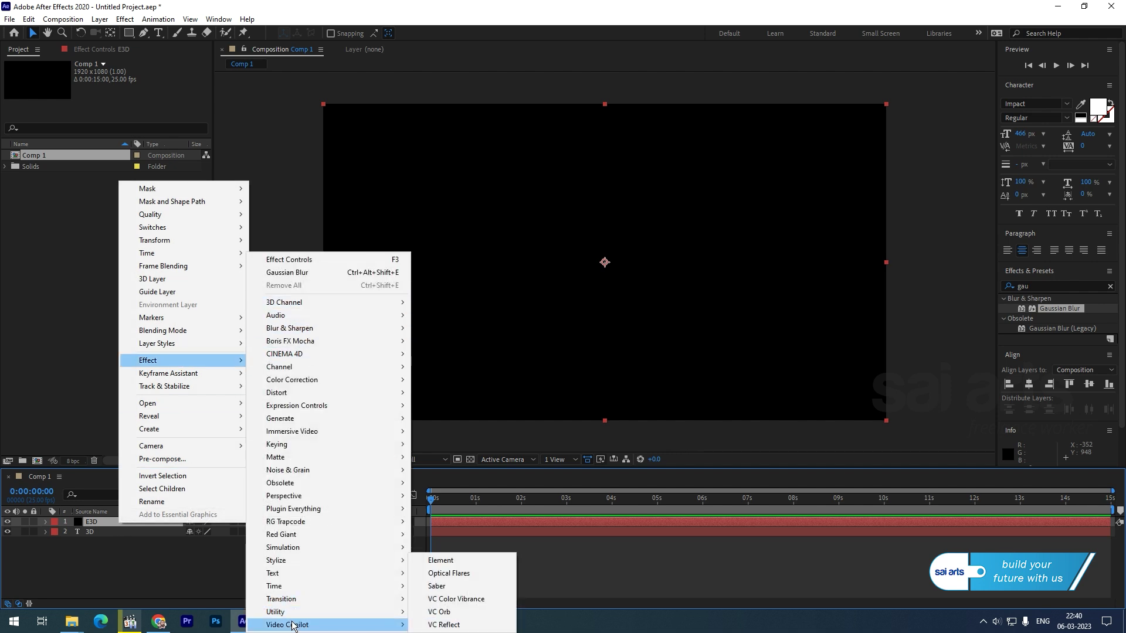
pyautogui.click(472, 563)
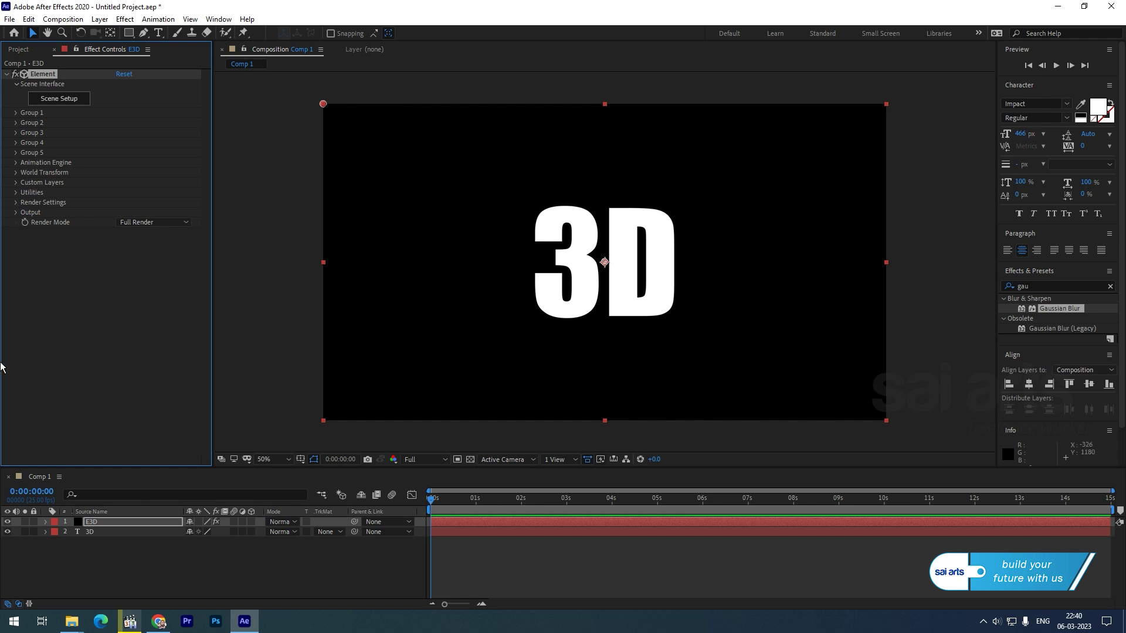
# Set Element's Custom Text and Masks Path Layer 1 to the '3D' text layer and open Scene Setup.
pyautogui.click(16, 183)
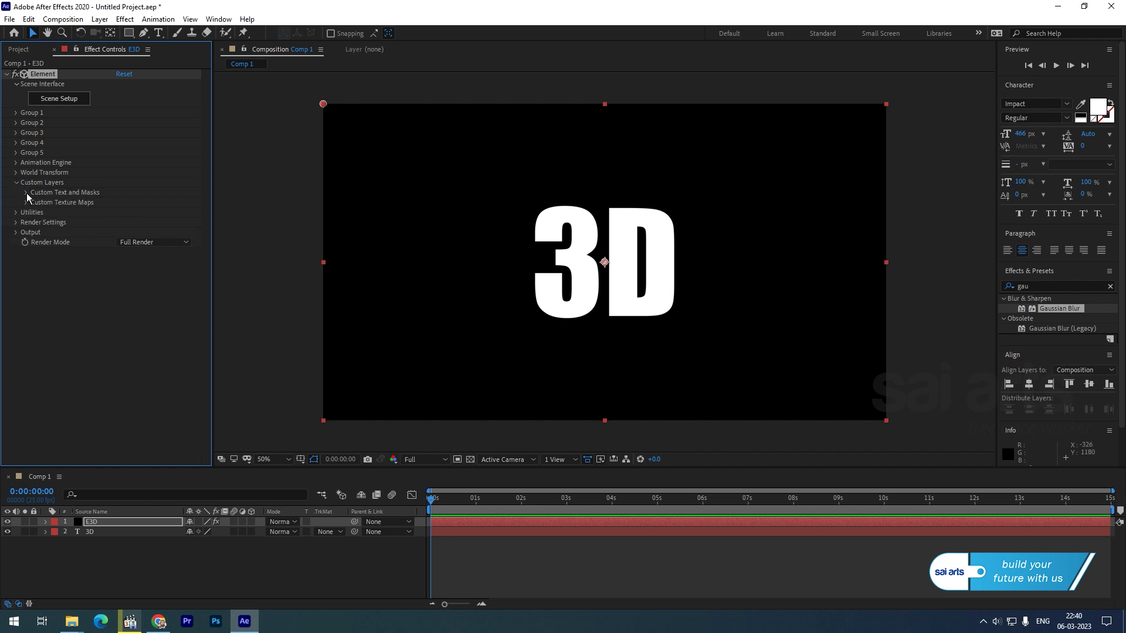
pyautogui.click(26, 193)
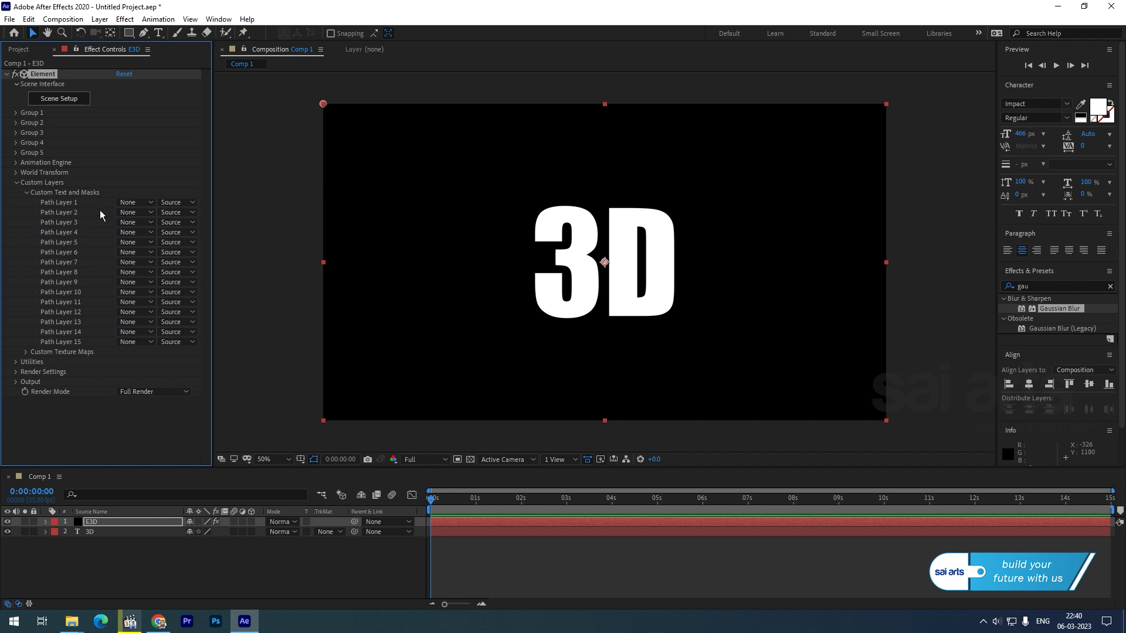
pyautogui.click(135, 202)
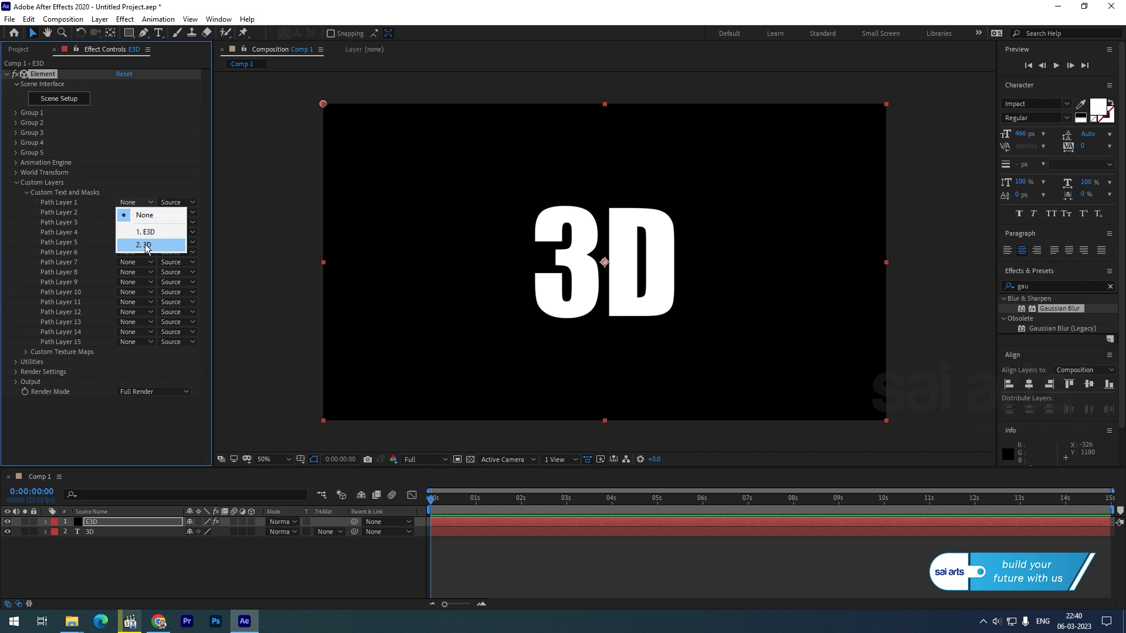
pyautogui.click(141, 245)
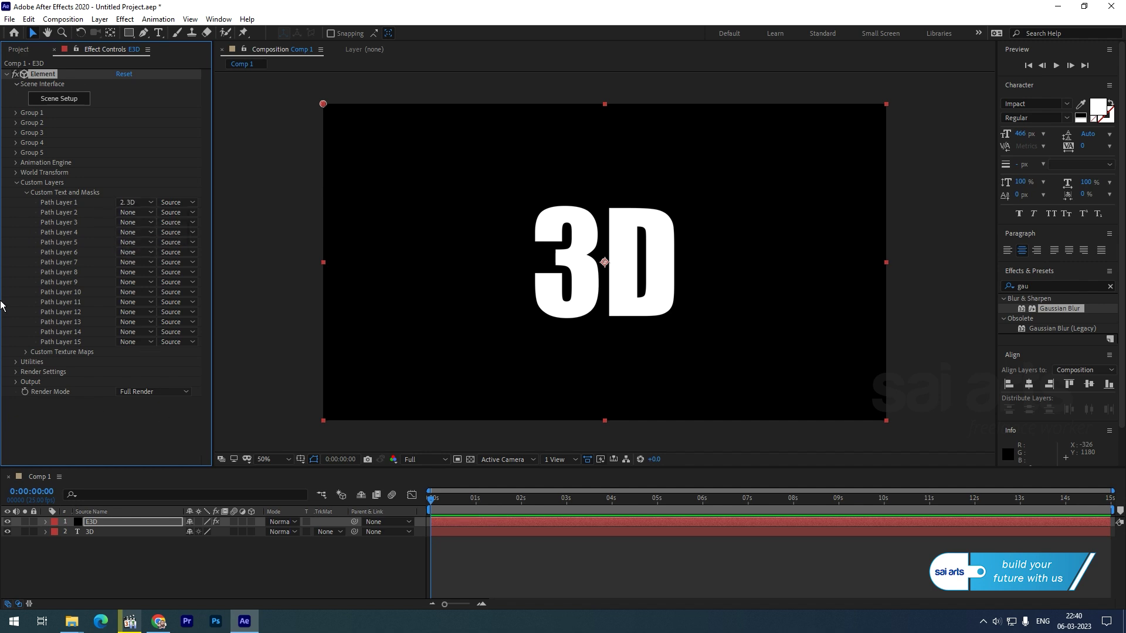
pyautogui.click(57, 100)
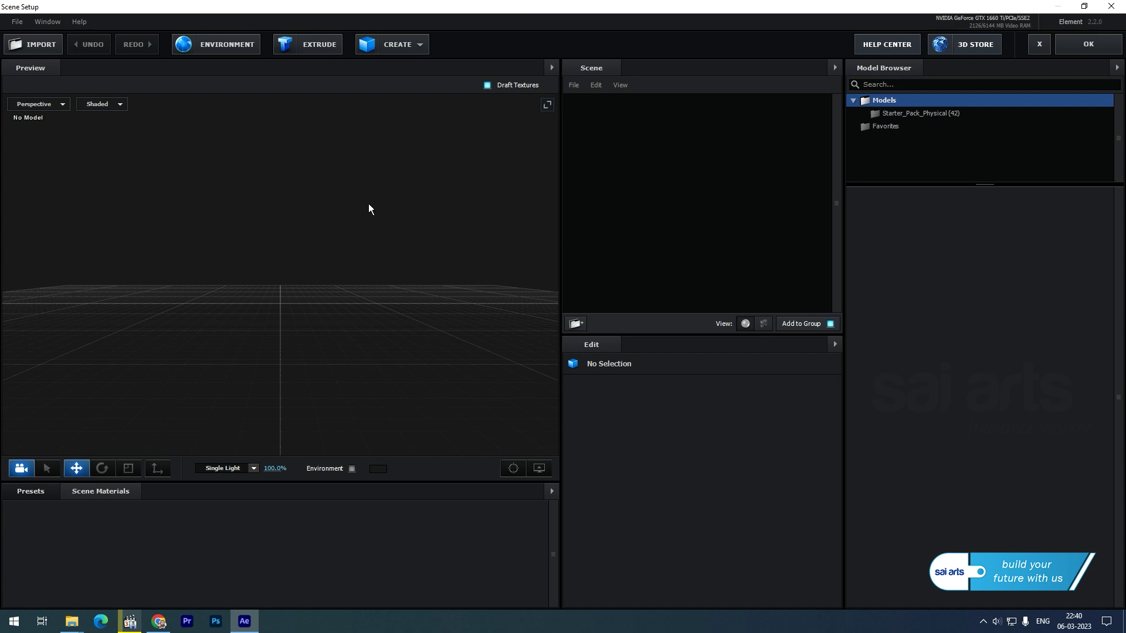
# Extrude the '3D' text into a model and set Bevel 1's Extrude depth to 5.00.
pyautogui.click(318, 47)
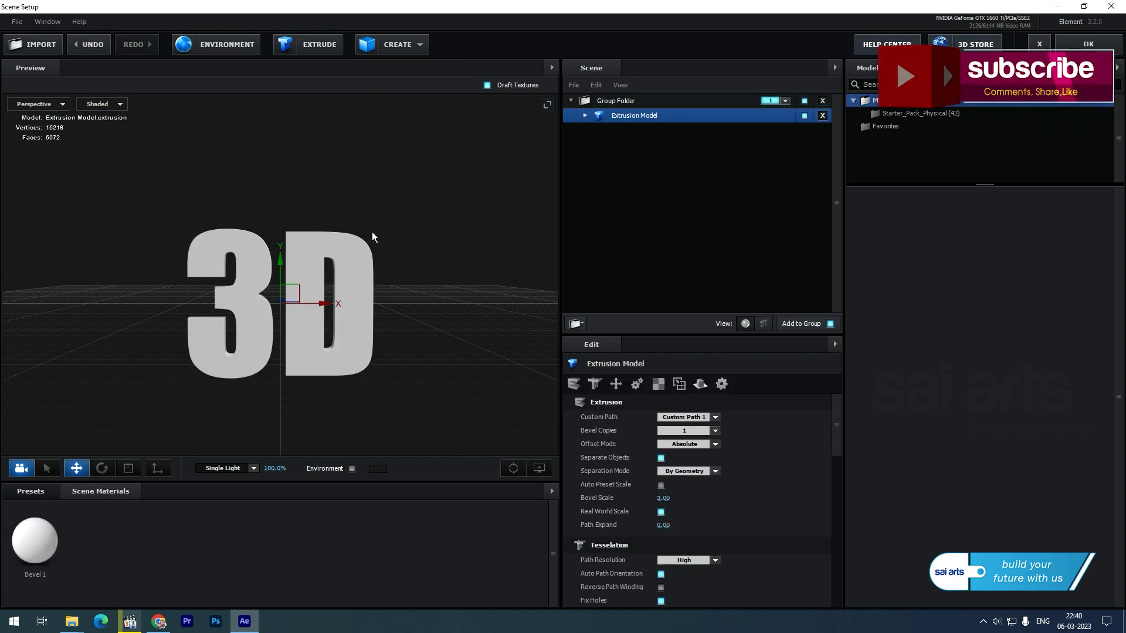
pyautogui.moveTo(264, 395); pyautogui.dragTo(312, 398)
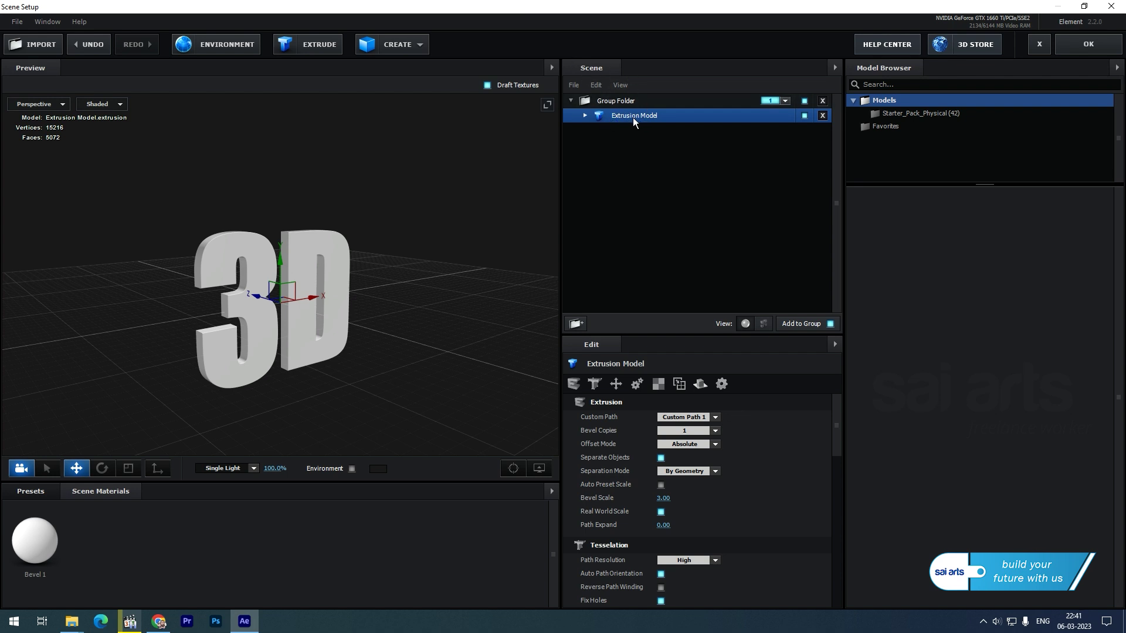
pyautogui.click(585, 116)
pyautogui.click(639, 130)
pyautogui.click(671, 418)
pyautogui.write('5')
pyautogui.press('Return')
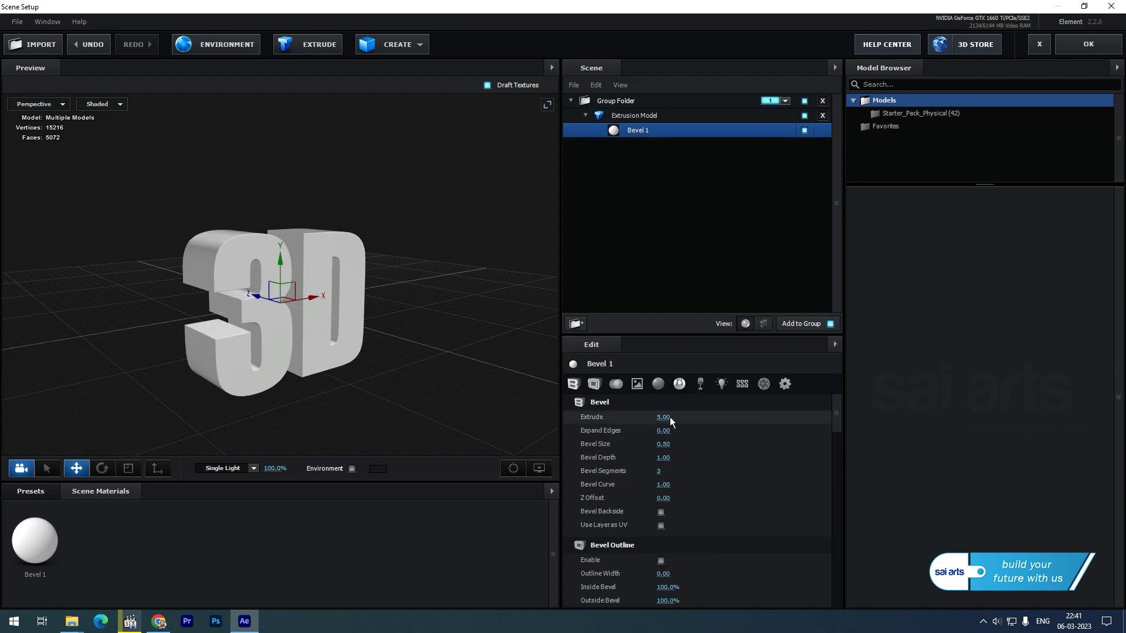
pyautogui.moveTo(264, 403); pyautogui.dragTo(298, 286)
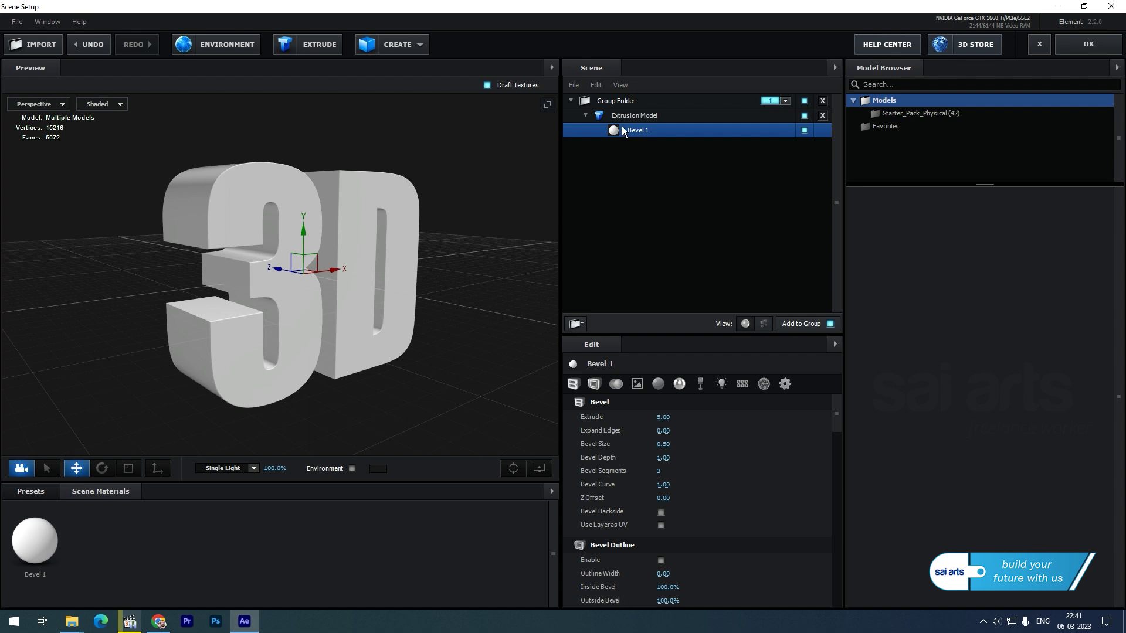
pyautogui.click(634, 117)
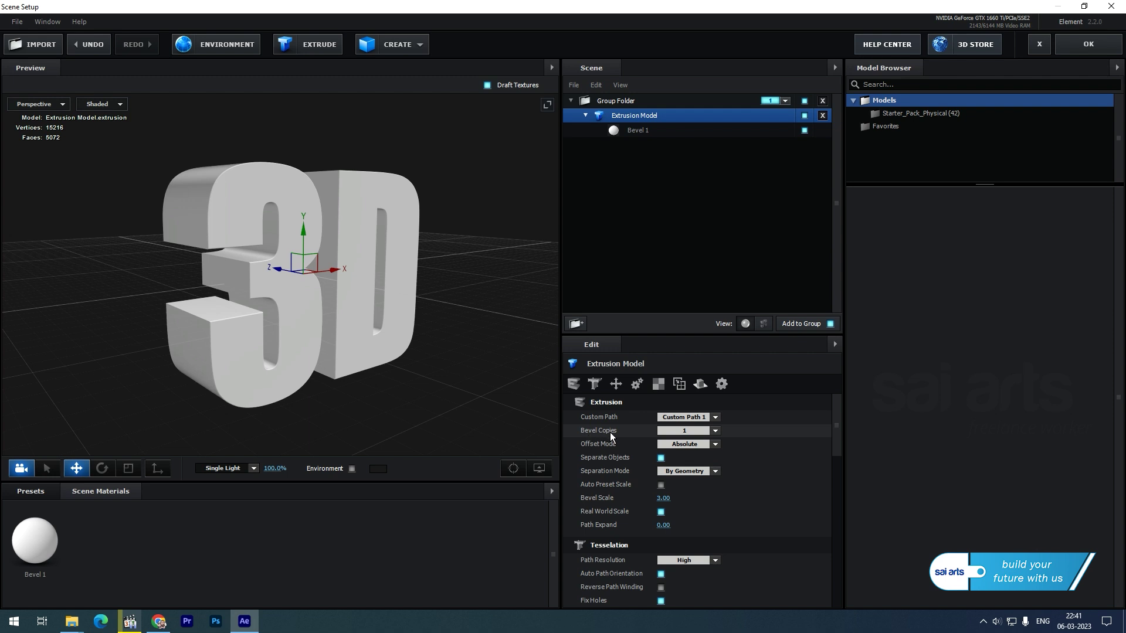
# Set the extrusion's number of bevel copies to 3.
pyautogui.click(715, 431)
pyautogui.click(701, 456)
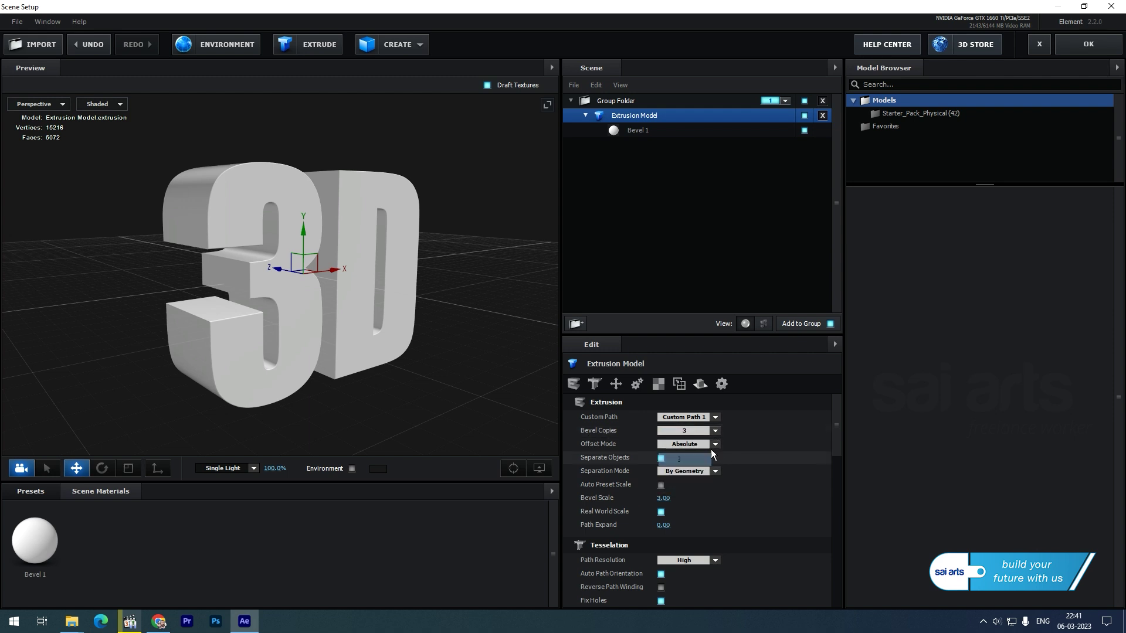
pyautogui.click(715, 432)
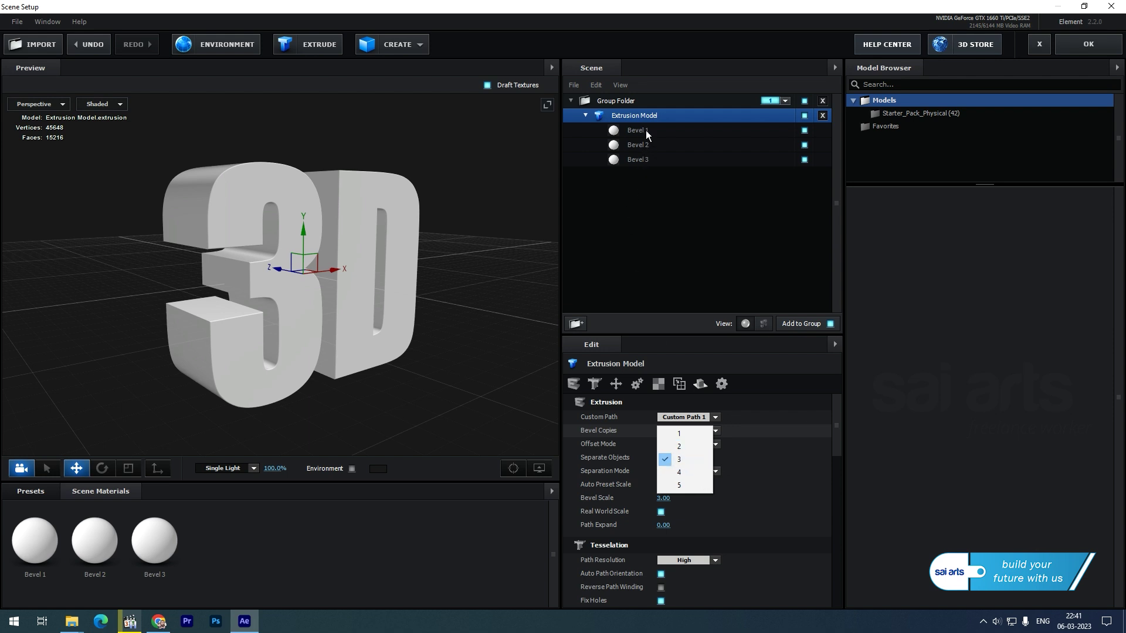
pyautogui.click(689, 462)
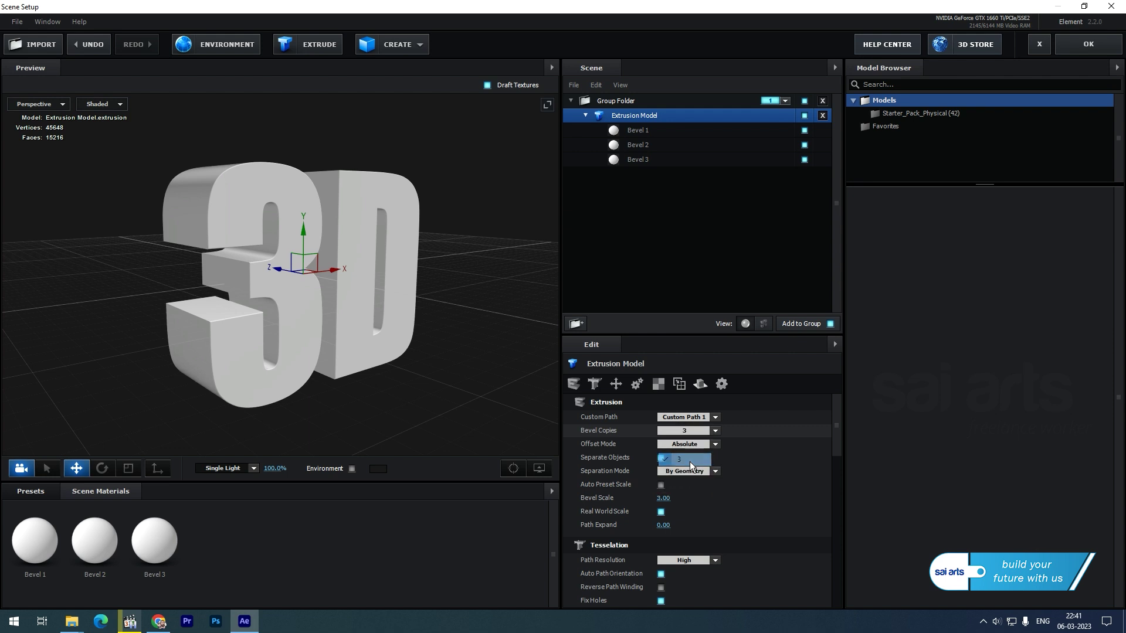
# Set Bevel 2's Expand Edges to 3.00.
pyautogui.click(638, 147)
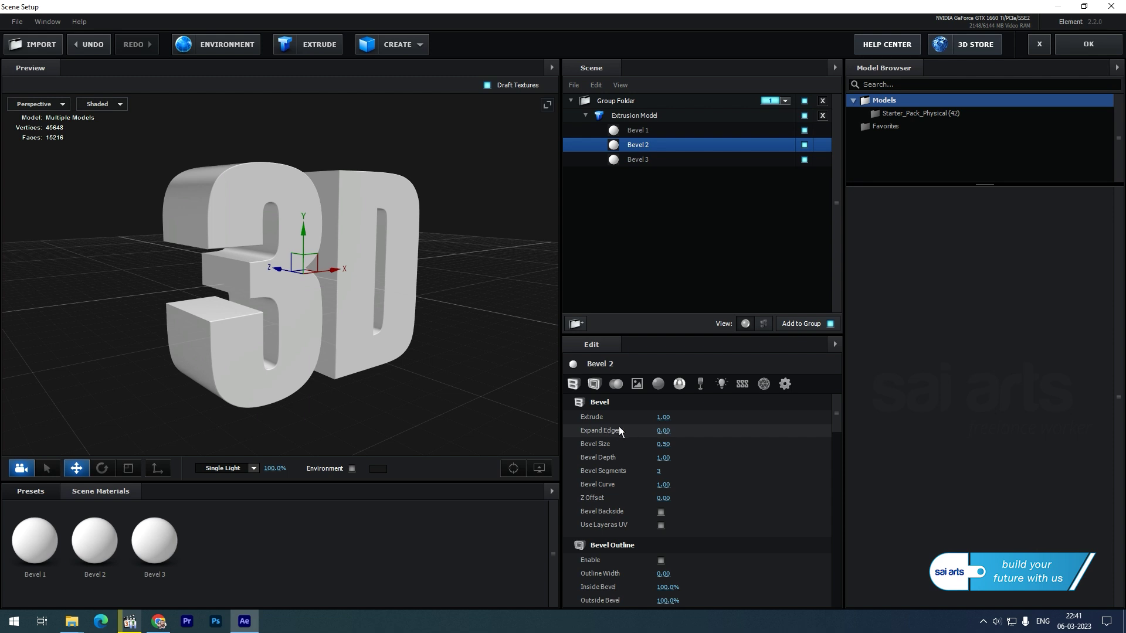
pyautogui.click(663, 431)
pyautogui.write('2')
pyautogui.press('Return')
pyautogui.moveTo(129, 213); pyautogui.dragTo(528, 379)
pyautogui.click(662, 431)
pyautogui.write('3')
pyautogui.press('Return')
pyautogui.moveTo(394, 372); pyautogui.dragTo(367, 373)
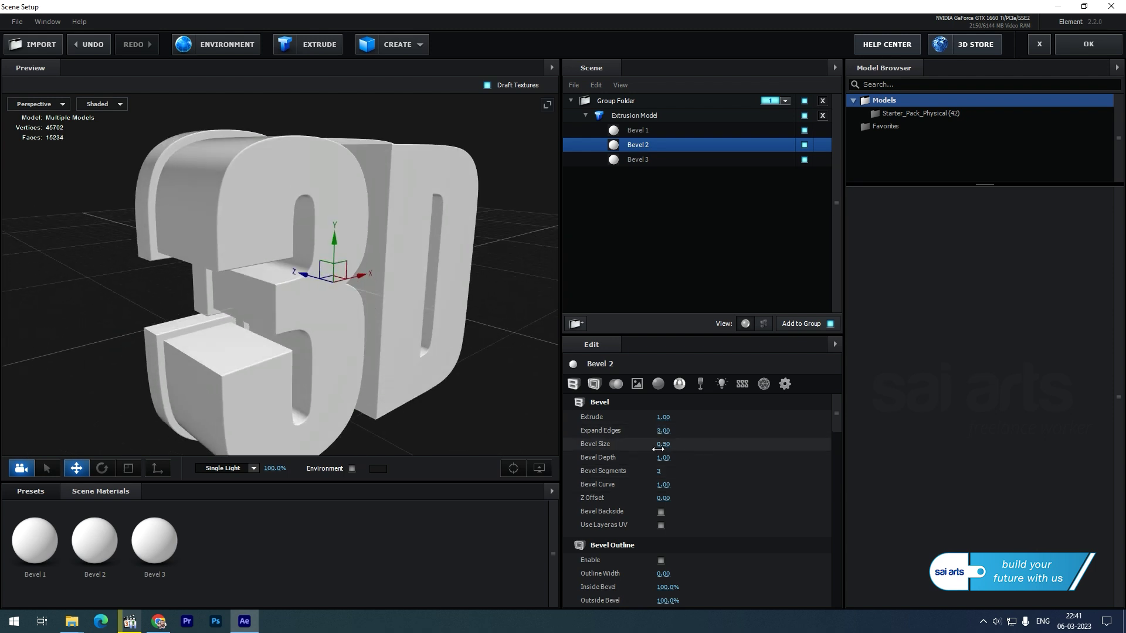
# Give Bevel 3 Expand Edges of 3.00 and push it back with a Z Offset of 3.80.
pyautogui.click(634, 160)
pyautogui.click(663, 431)
pyautogui.write('3')
pyautogui.press('Return')
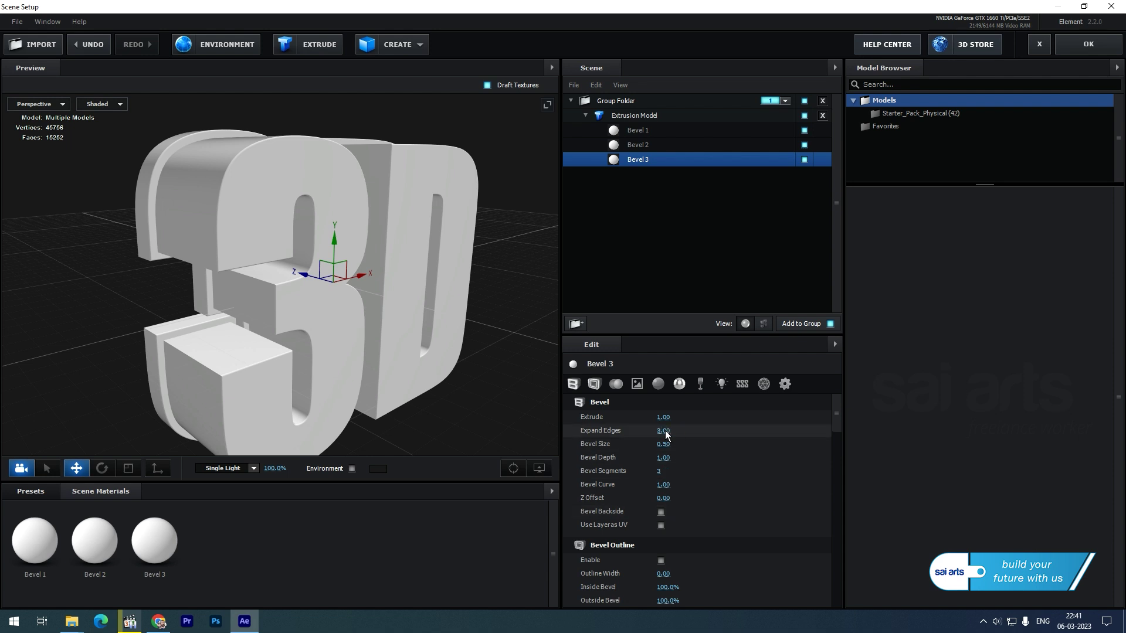
pyautogui.moveTo(241, 288); pyautogui.dragTo(261, 285)
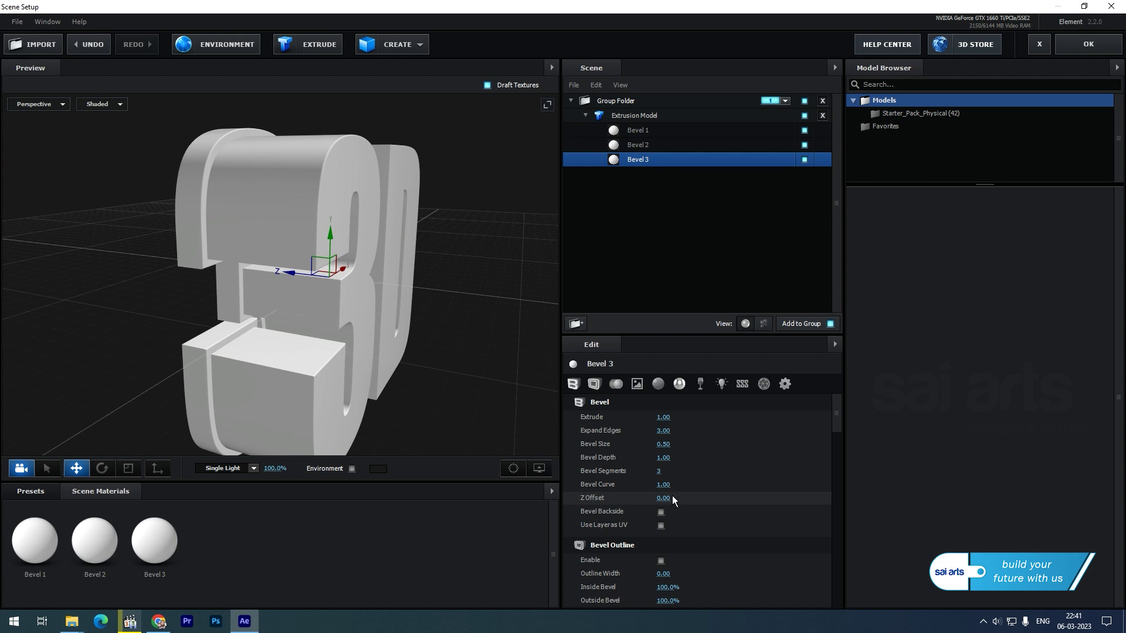
pyautogui.moveTo(664, 498); pyautogui.dragTo(877, 486)
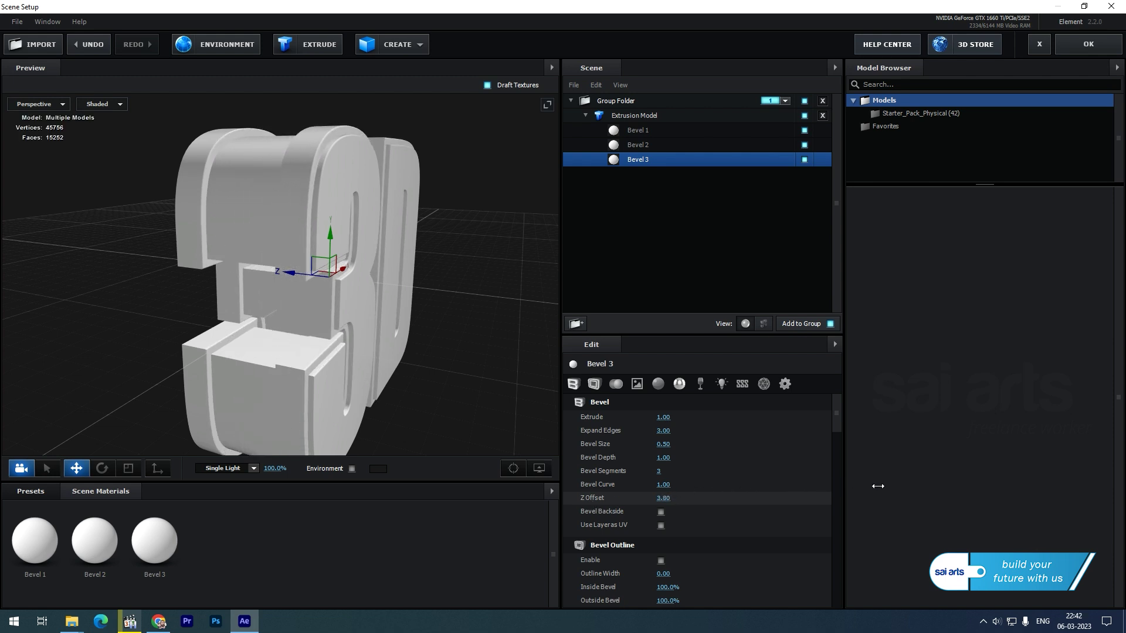
pyautogui.moveTo(473, 336); pyautogui.dragTo(445, 322)
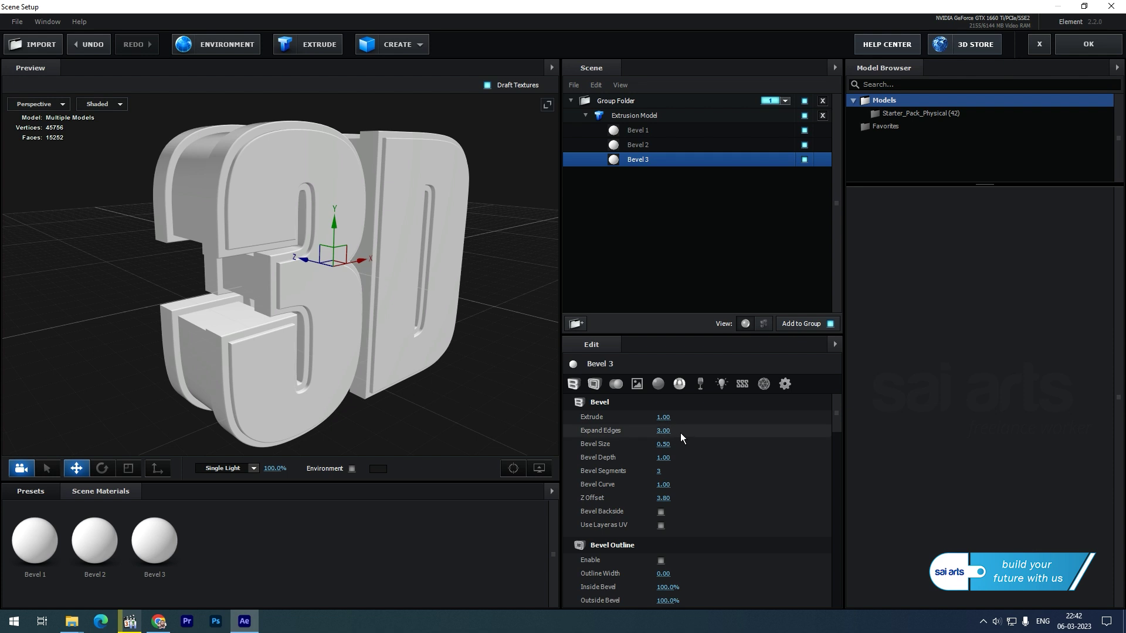
# Apply the Physical Paint_Red preset to the text faces (Bevel 1).
pyautogui.click(29, 491)
pyautogui.click(52, 572)
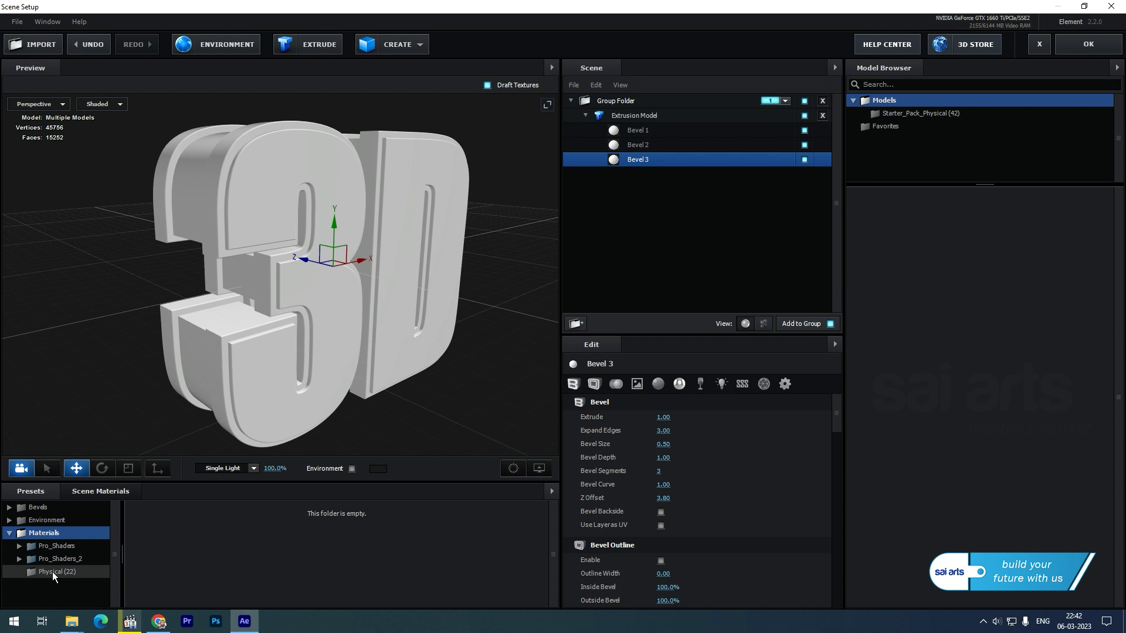
pyautogui.scroll(-1, 274, 553)
pyautogui.moveTo(514, 580)
pyautogui.mouseDown()
pyautogui.moveTo(520, 294)
pyautogui.moveTo(661, 135)
pyautogui.mouseUp()
pyautogui.moveTo(184, 240)
pyautogui.mouseDown()
pyautogui.moveTo(258, 245)
pyautogui.moveTo(262, 276)
pyautogui.moveTo(161, 251)
pyautogui.moveTo(223, 239)
pyautogui.moveTo(227, 254)
pyautogui.mouseUp()
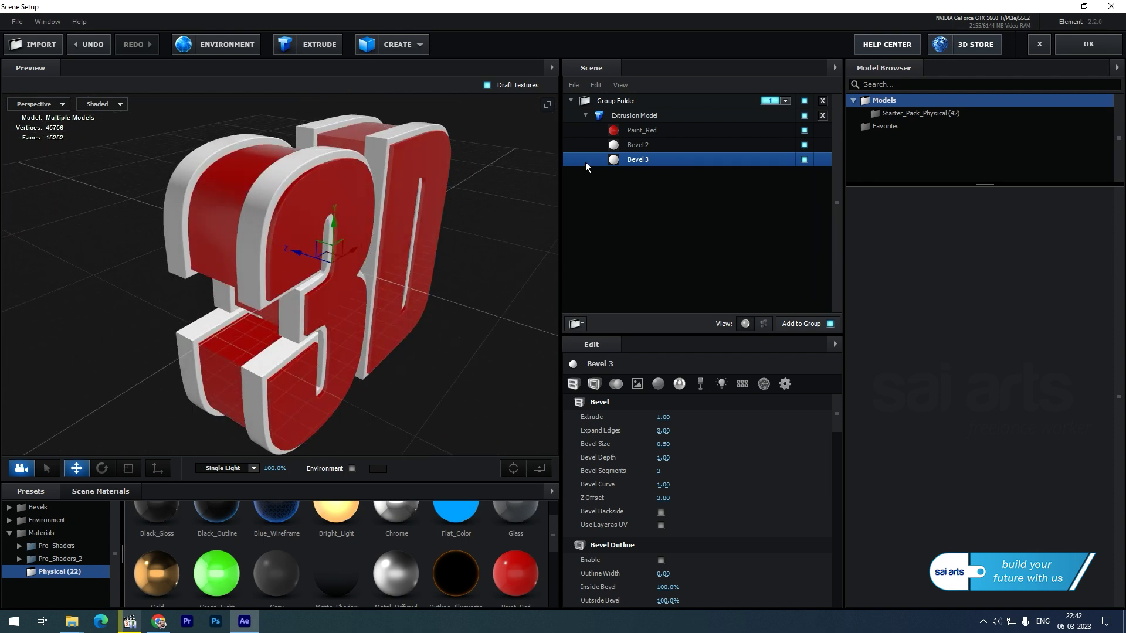
# Apply the Pro_Shaders_2 Metal clean_metal_military_pannel material to Bevels 2 and 3.
pyautogui.click(633, 144)
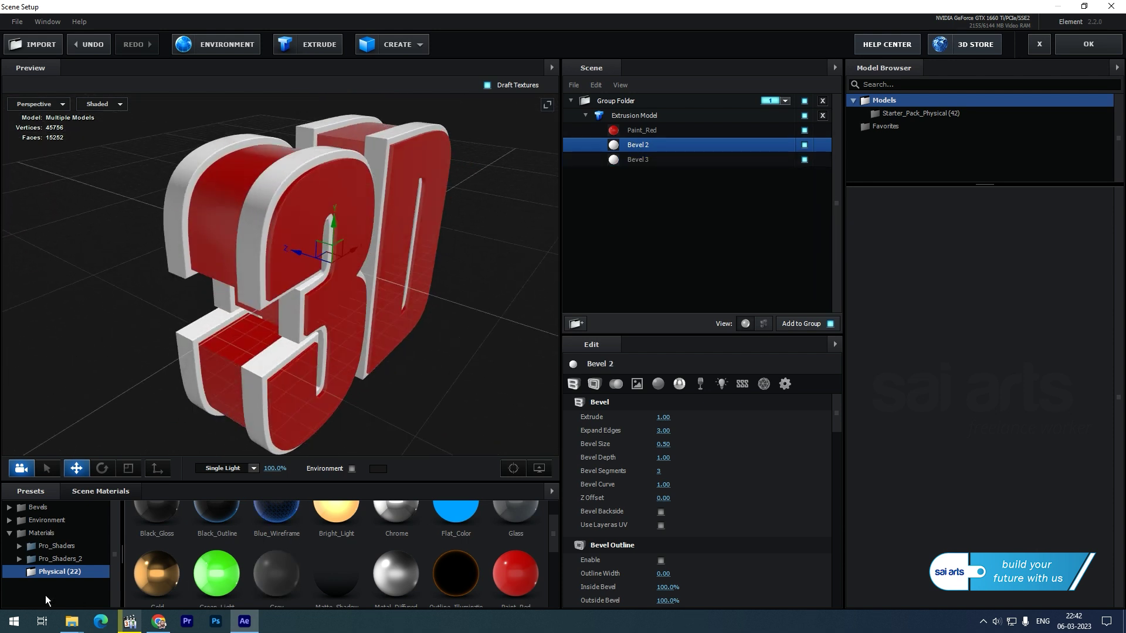
pyautogui.click(54, 560)
pyautogui.click(20, 559)
pyautogui.click(62, 580)
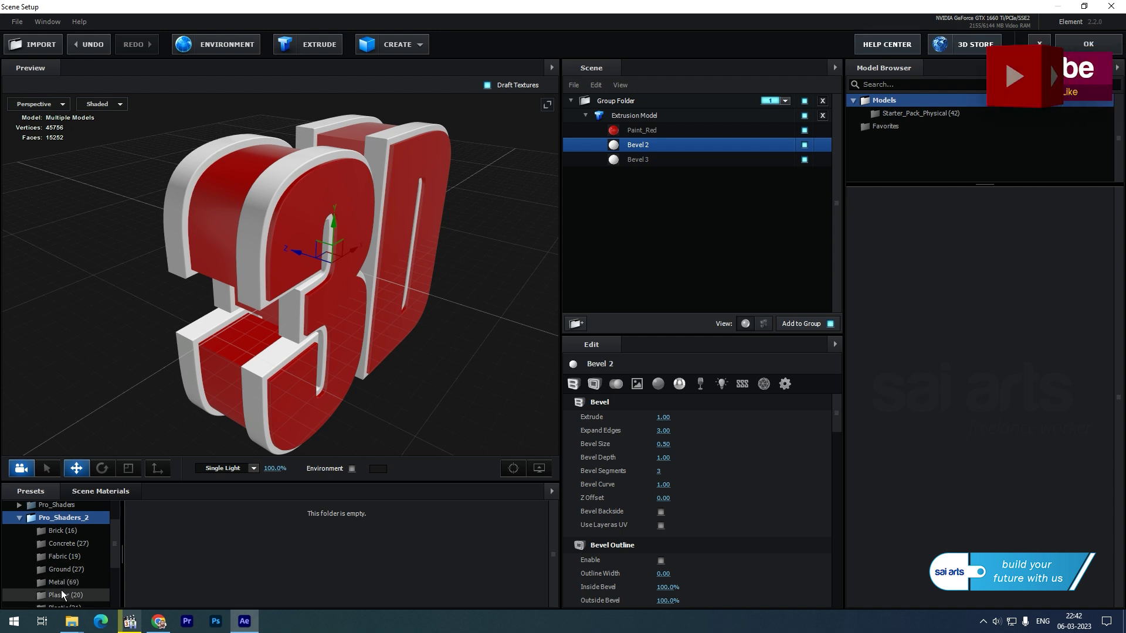
pyautogui.scroll(-2, 263, 566)
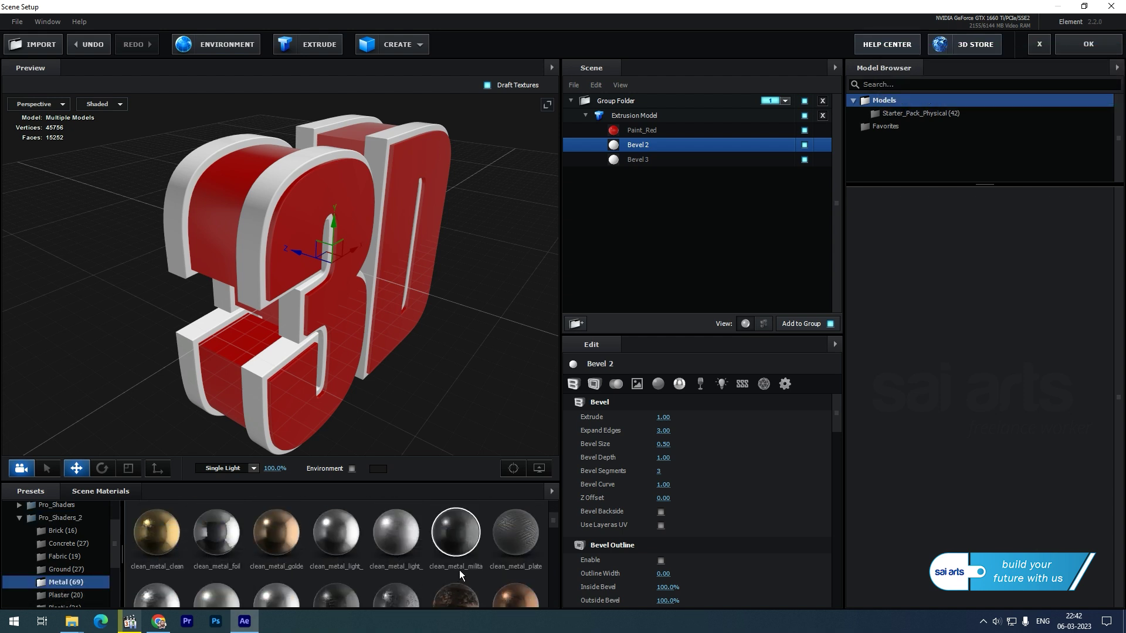
pyautogui.moveTo(456, 538); pyautogui.dragTo(656, 150)
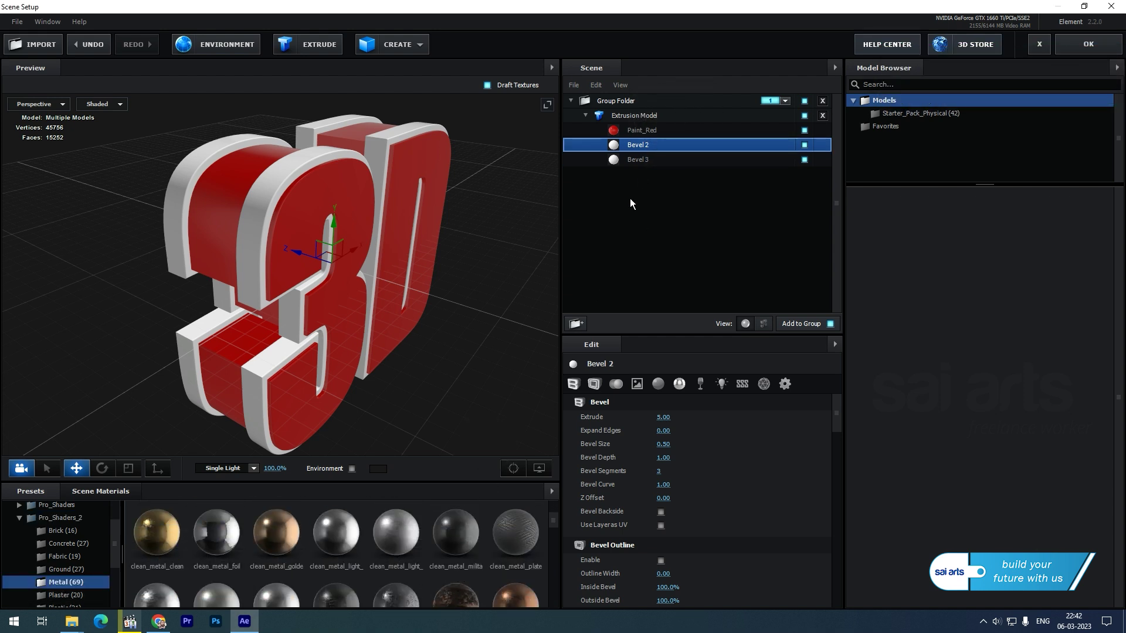
pyautogui.moveTo(452, 548); pyautogui.dragTo(667, 161)
# Undo an accidental move of the text model and reframe the view at a front angle.
pyautogui.moveTo(307, 266); pyautogui.dragTo(241, 251)
pyautogui.hotkey('ctrl', 'z')
pyautogui.hotkey('ctrl', 'z')
pyautogui.hotkey('ctrl', 'z')
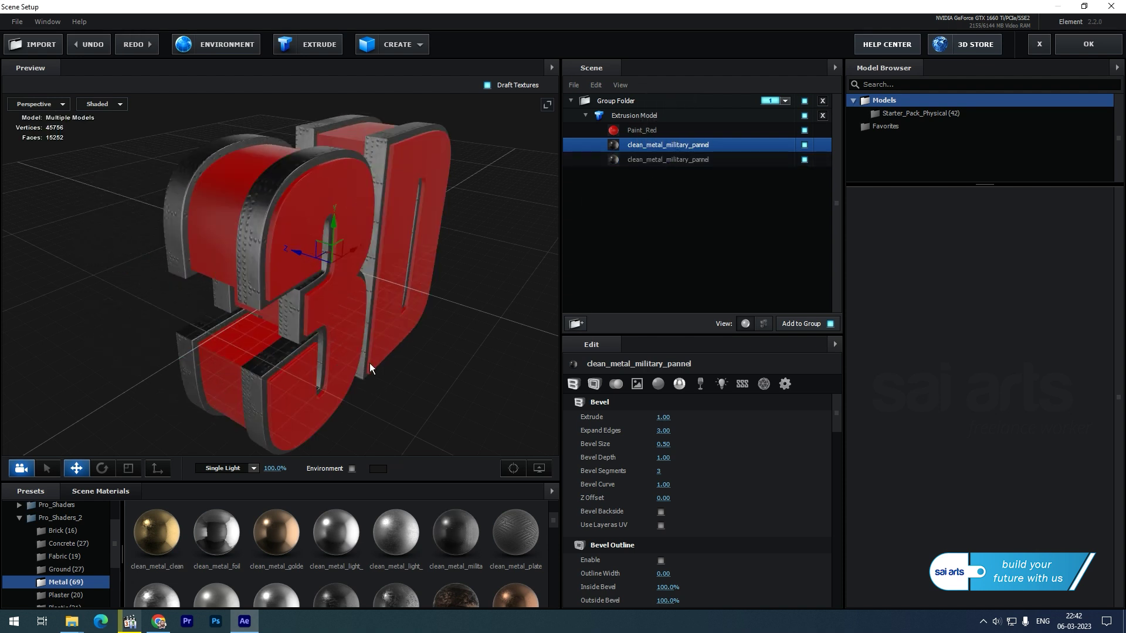
pyautogui.moveTo(543, 346); pyautogui.dragTo(374, 341)
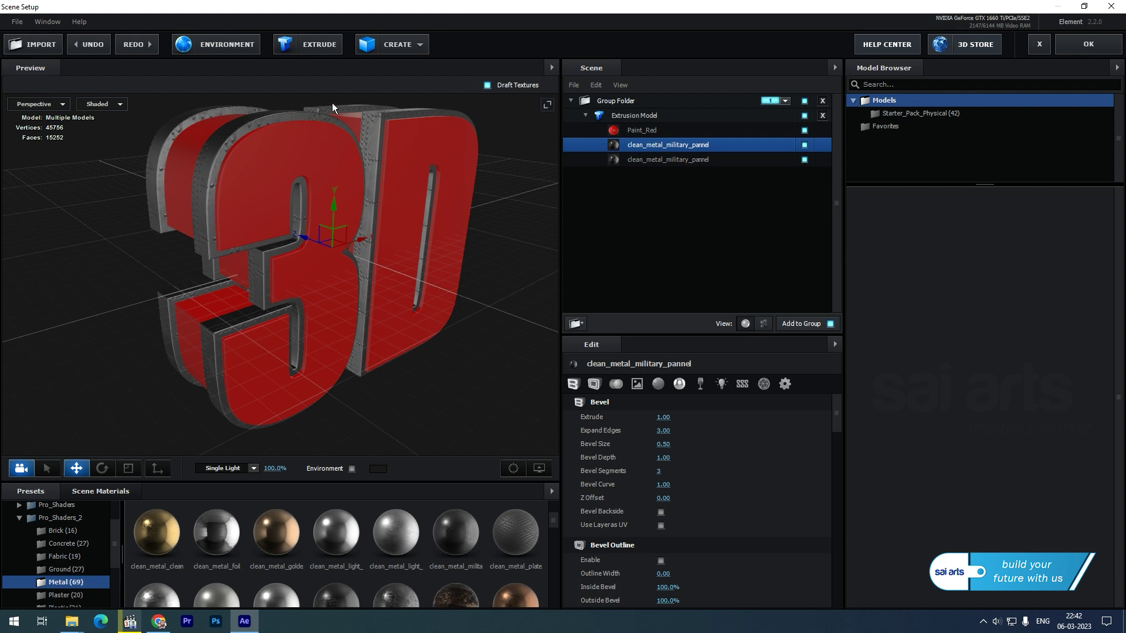
pyautogui.click(418, 45)
# Add a Plane model and scale it up into a floor.
pyautogui.click(545, 74)
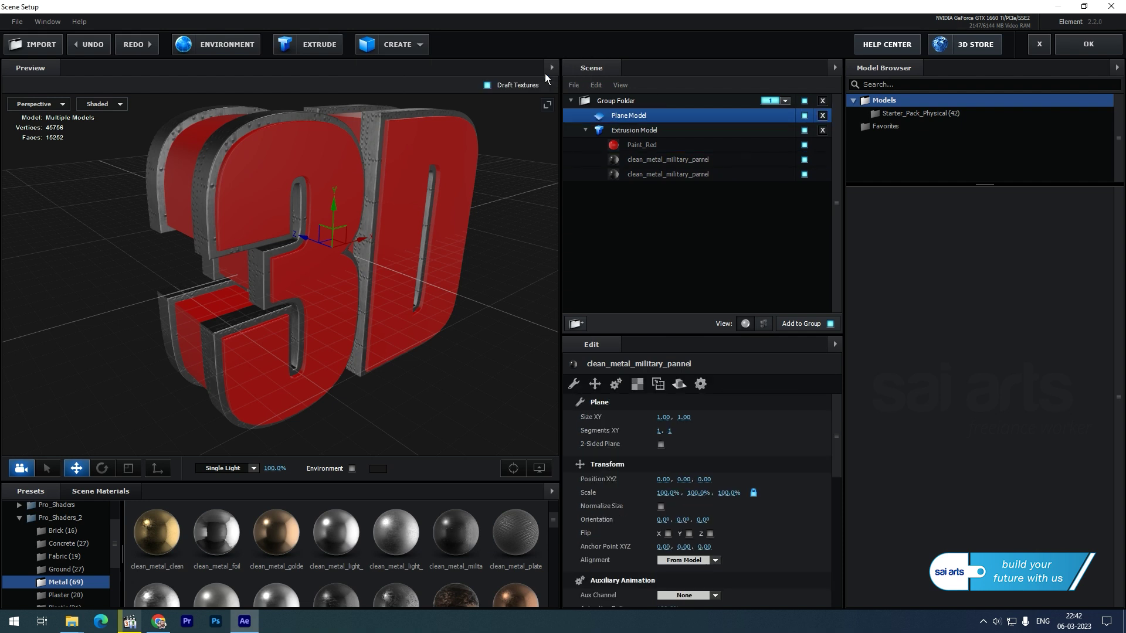
pyautogui.click(128, 469)
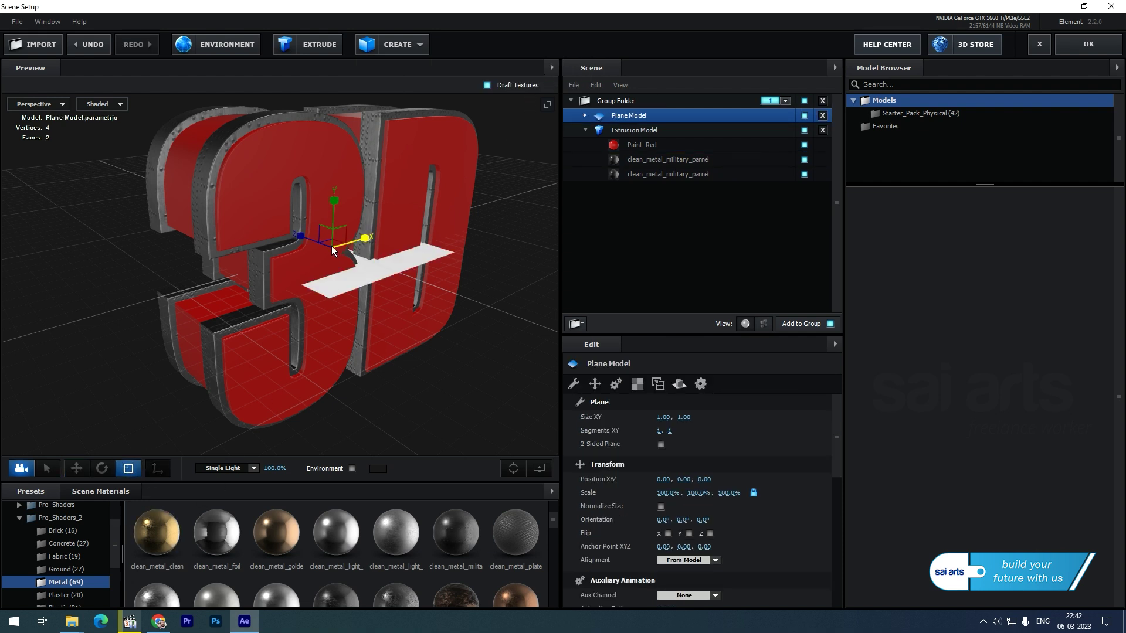
pyautogui.moveTo(332, 244); pyautogui.dragTo(837, 163)
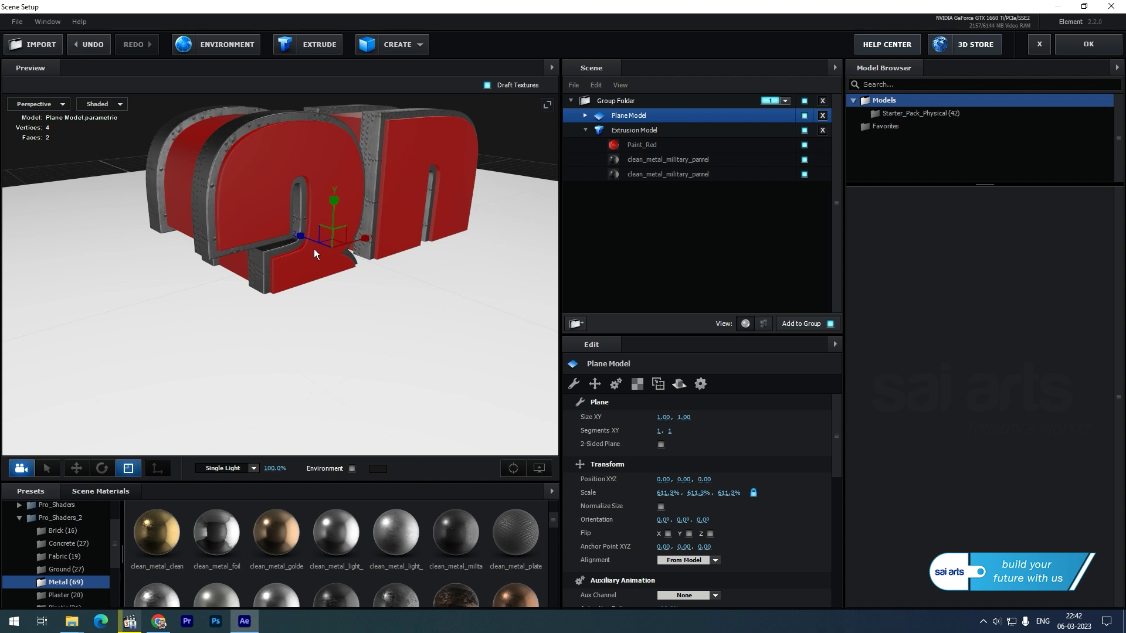
pyautogui.moveTo(332, 244); pyautogui.dragTo(610, 207)
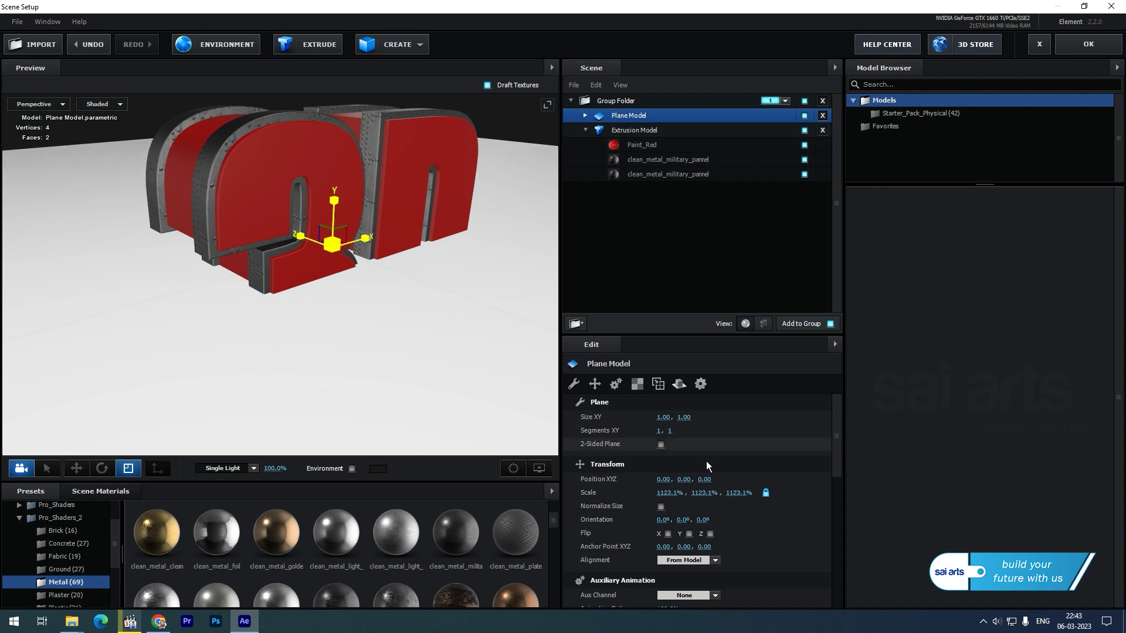
pyautogui.moveTo(338, 245); pyautogui.dragTo(541, 203)
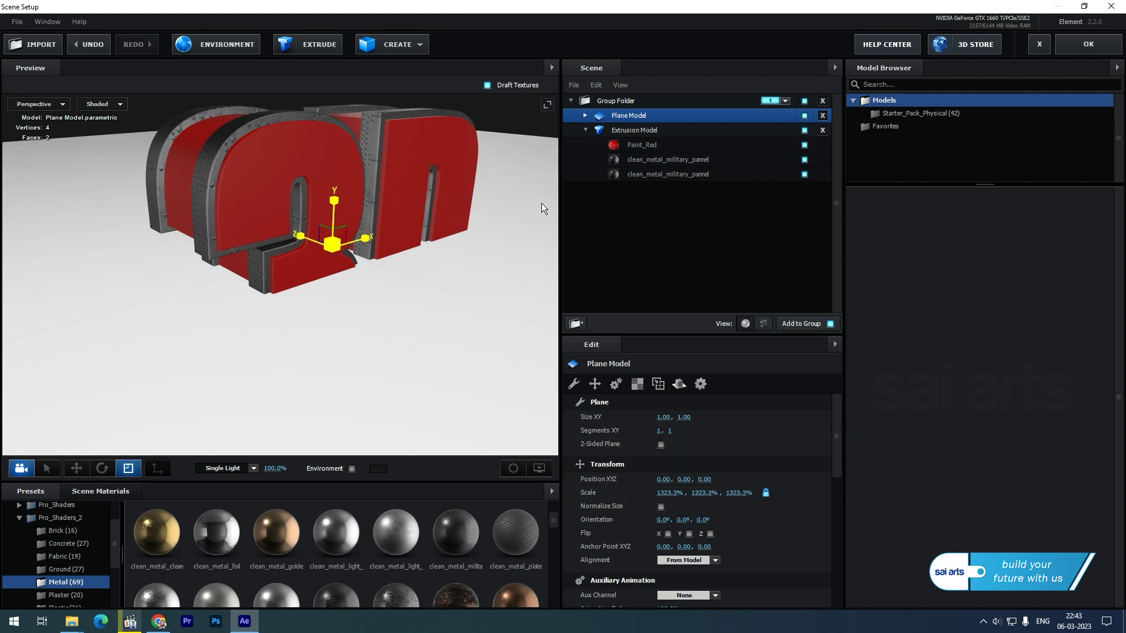
# Lower the floor plane to -0.79 beneath the text and enlarge it to 2718.5%.
pyautogui.click(76, 469)
pyautogui.moveTo(334, 200); pyautogui.dragTo(342, 325)
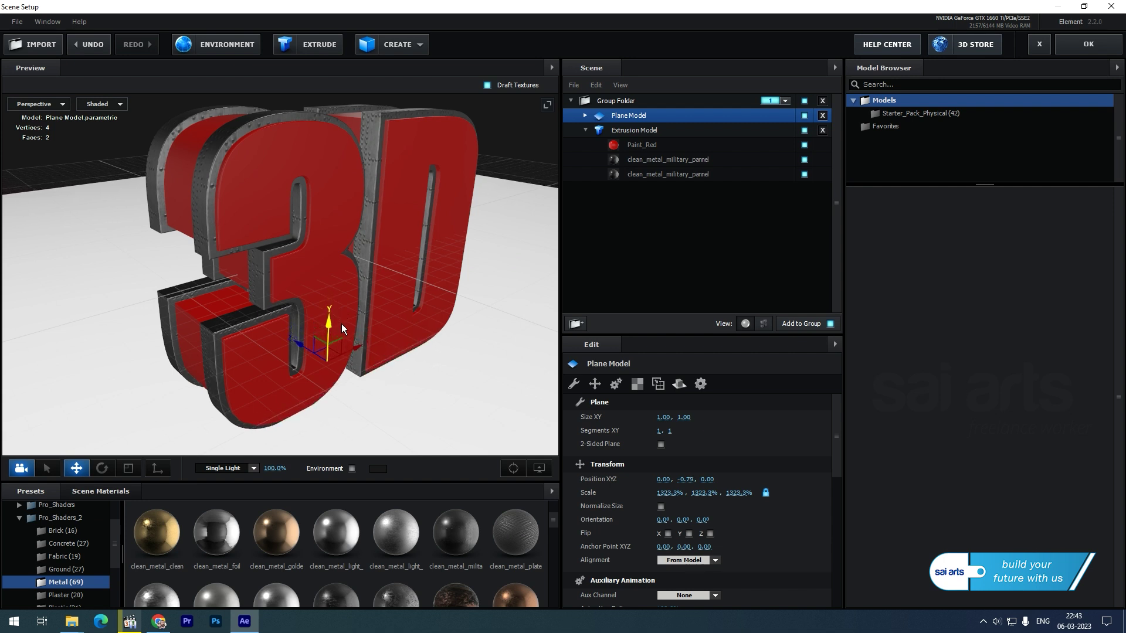
pyautogui.moveTo(269, 315); pyautogui.dragTo(316, 239)
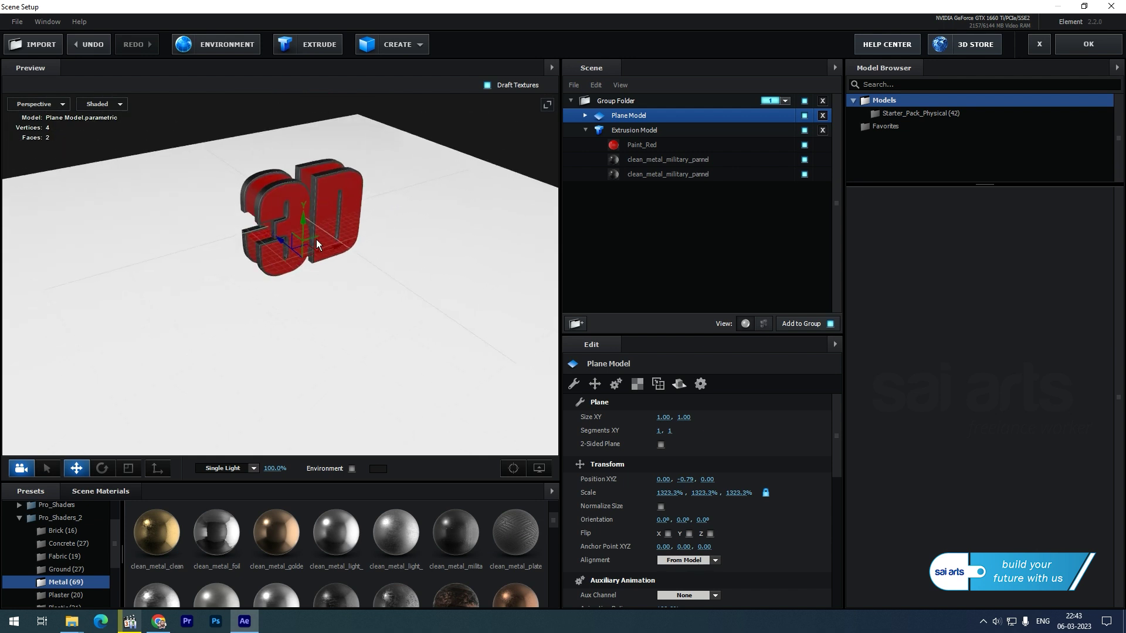
pyautogui.click(120, 473)
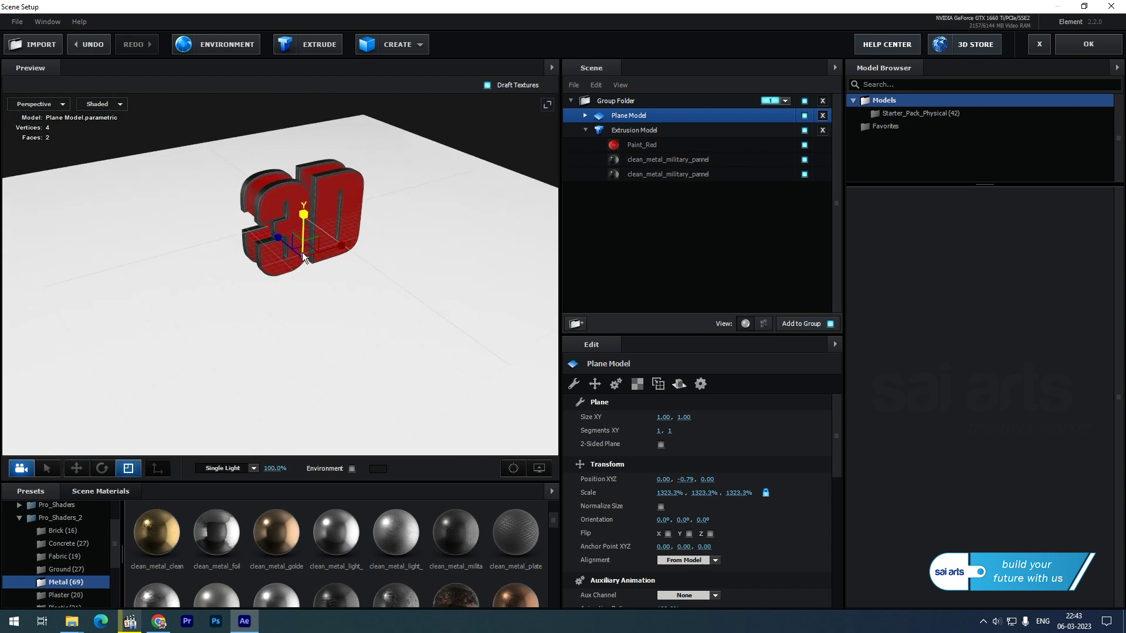
pyautogui.moveTo(304, 254); pyautogui.dragTo(777, 216)
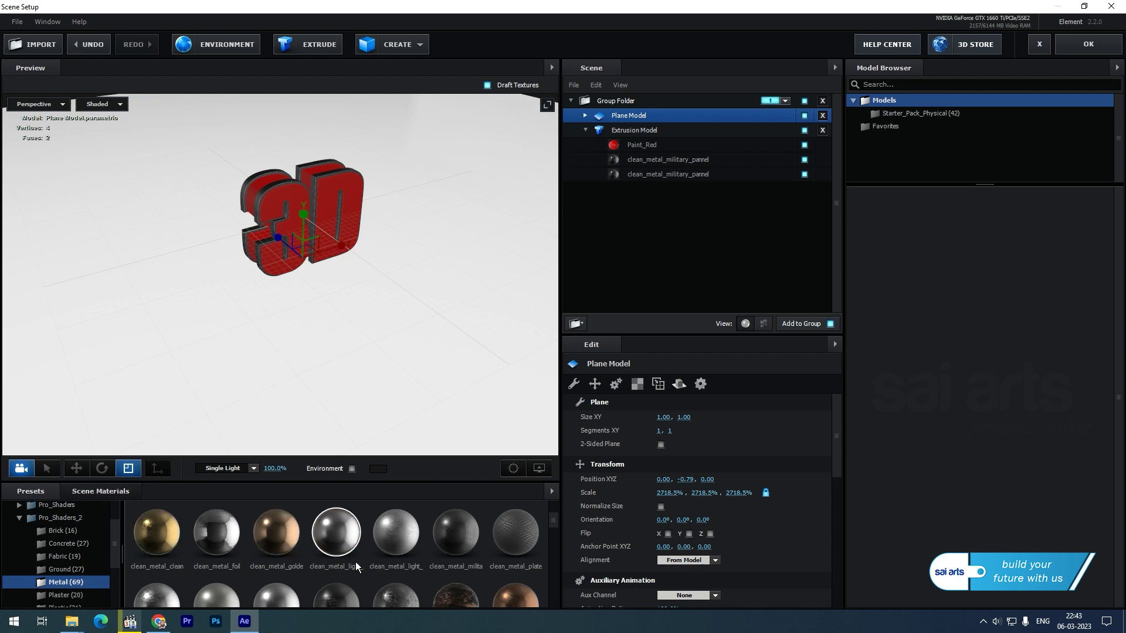
# Apply a dark metal_brushed preset from the Metal library to the Plane Model.
pyautogui.scroll(-1, 356, 566)
pyautogui.scroll(-2, 316, 573)
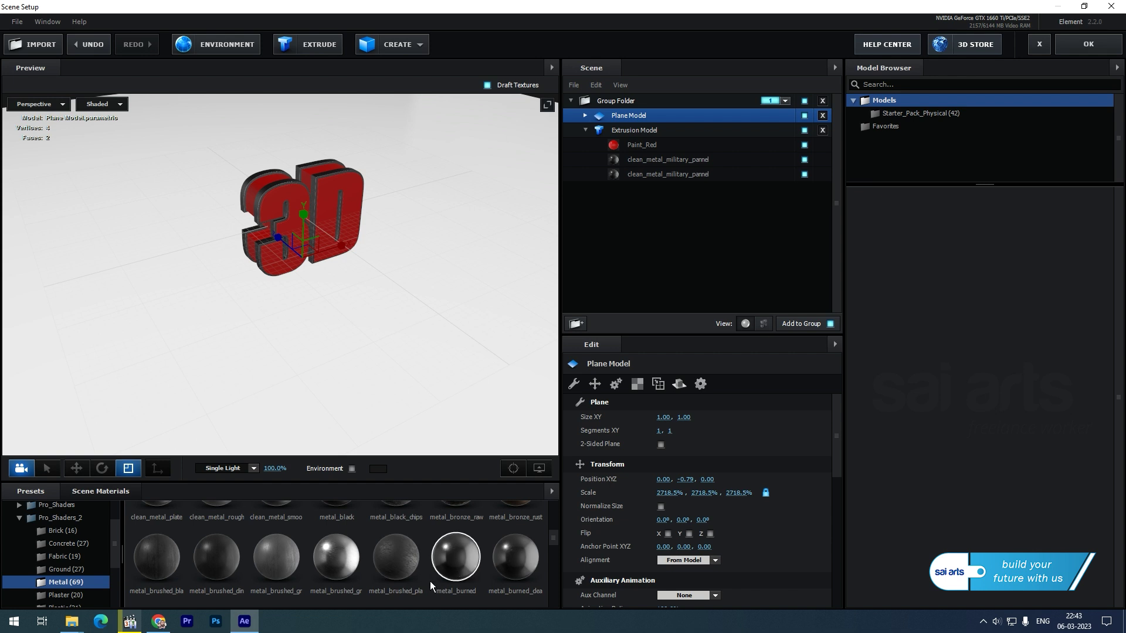
pyautogui.moveTo(394, 563); pyautogui.dragTo(269, 310)
pyautogui.scroll(5, 233, 242)
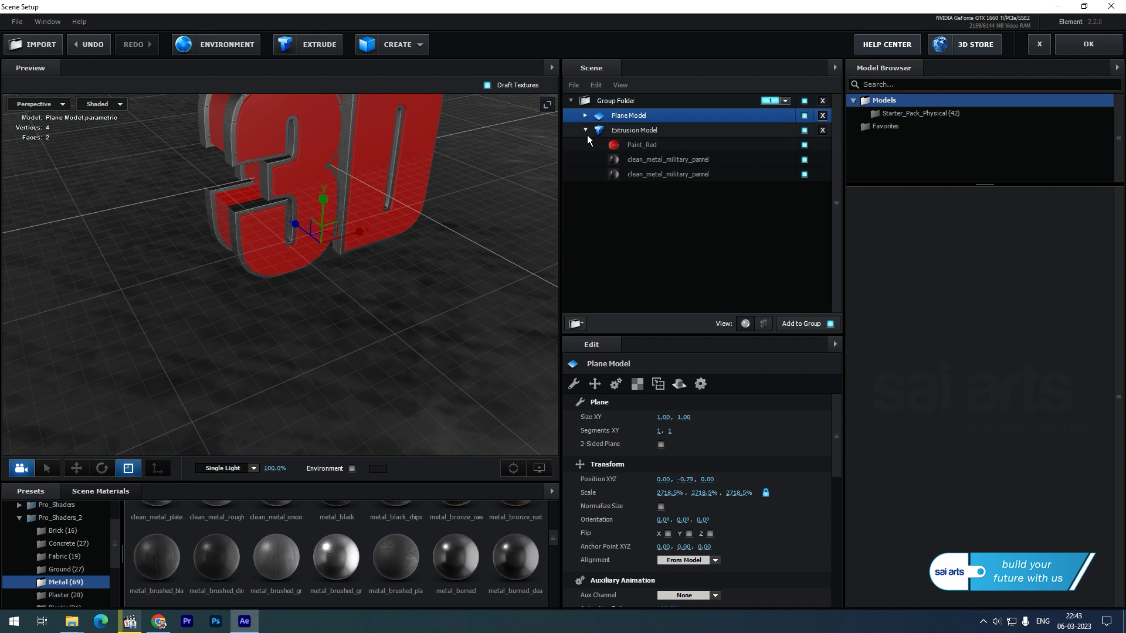
# Set the floor material's UV Repeat to 10, 10.
pyautogui.click(638, 385)
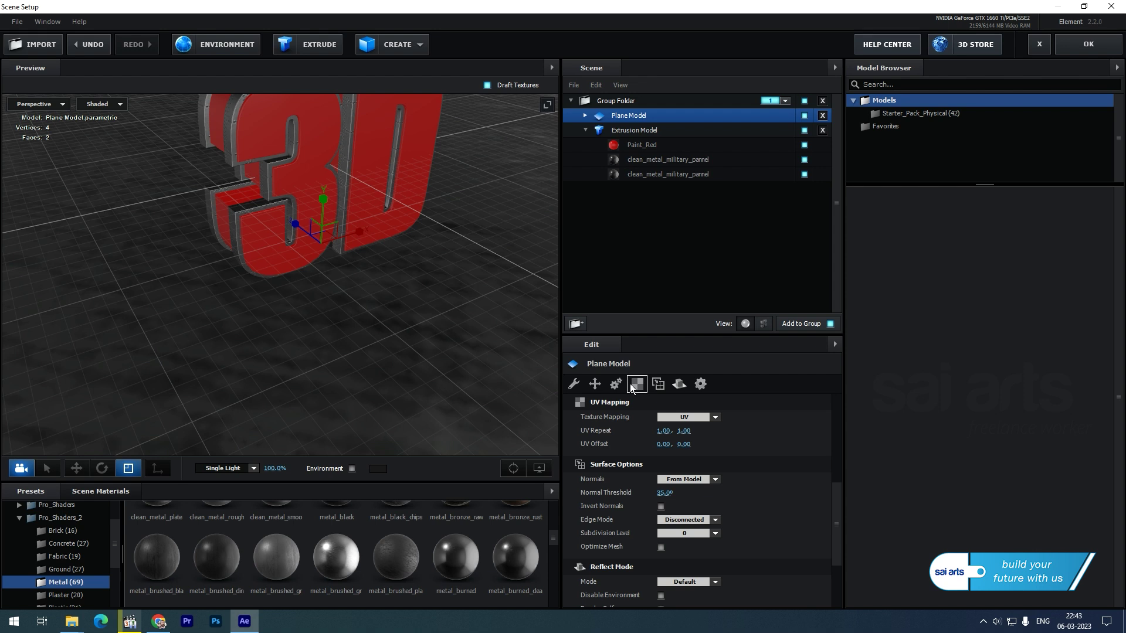
pyautogui.click(661, 431)
pyautogui.write('10')
pyautogui.press('Tab')
pyautogui.write('10')
pyautogui.press('Return')
pyautogui.scroll(3, 256, 362)
pyautogui.moveTo(256, 362); pyautogui.dragTo(284, 255)
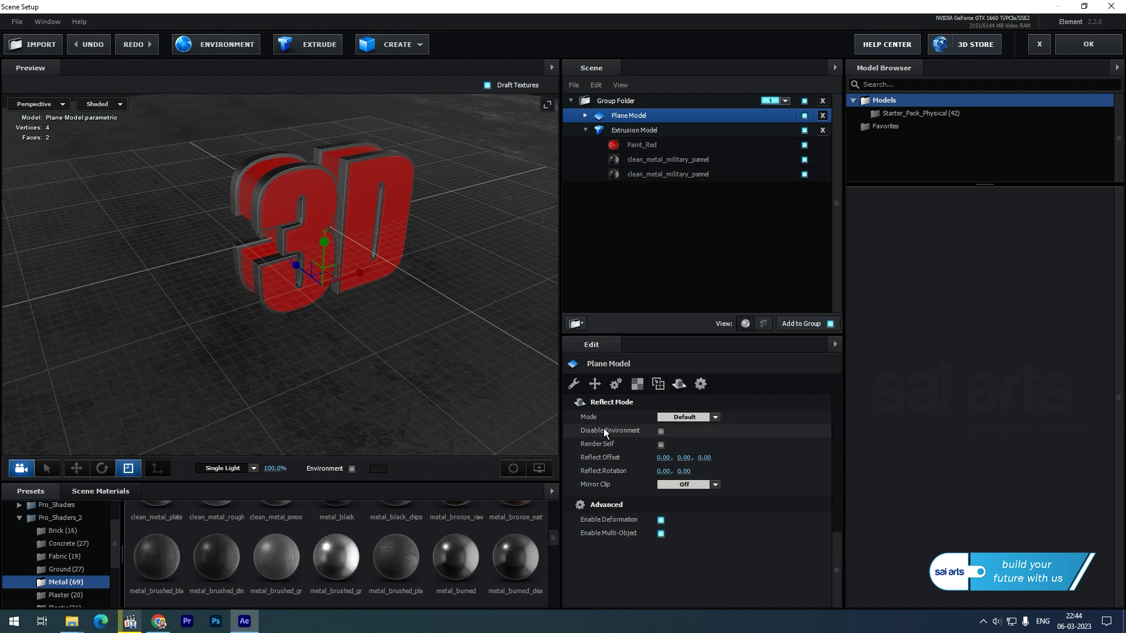
# Set the floor's Reflect Mode to Mirror Surface and apply the scene with OK.
pyautogui.click(715, 418)
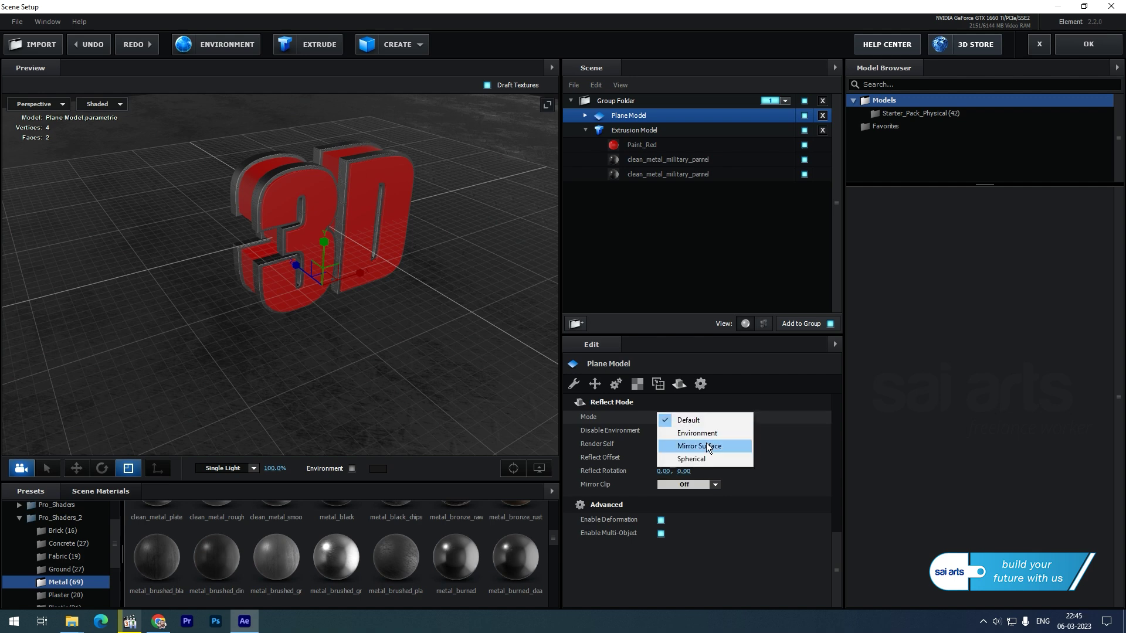
pyautogui.click(706, 452)
pyautogui.moveTo(379, 362); pyautogui.dragTo(255, 372)
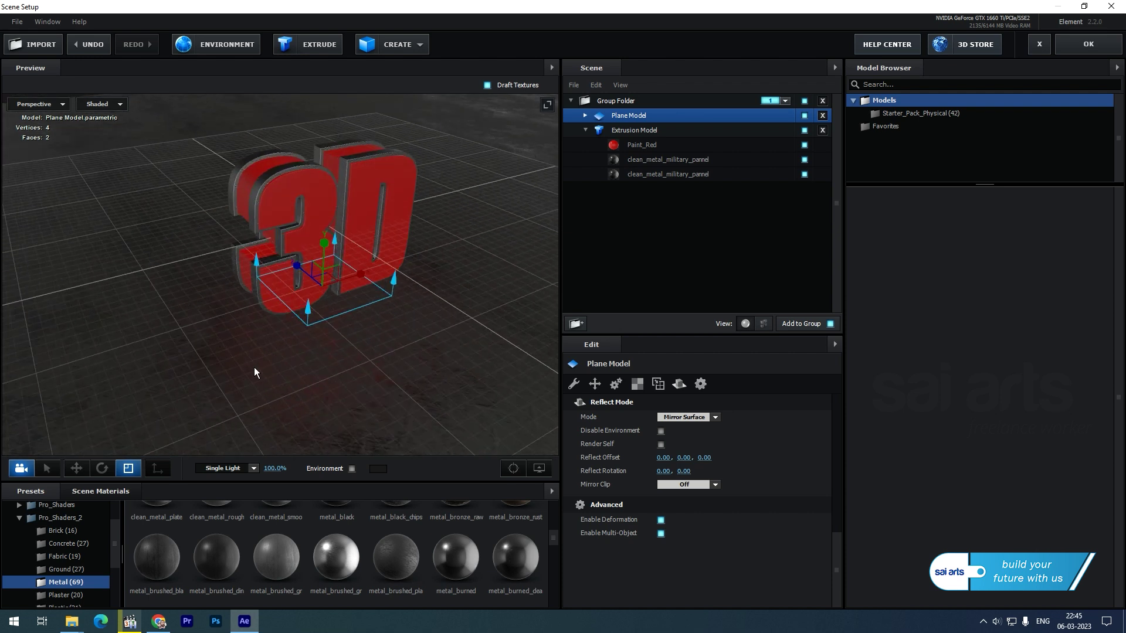
pyautogui.click(1086, 46)
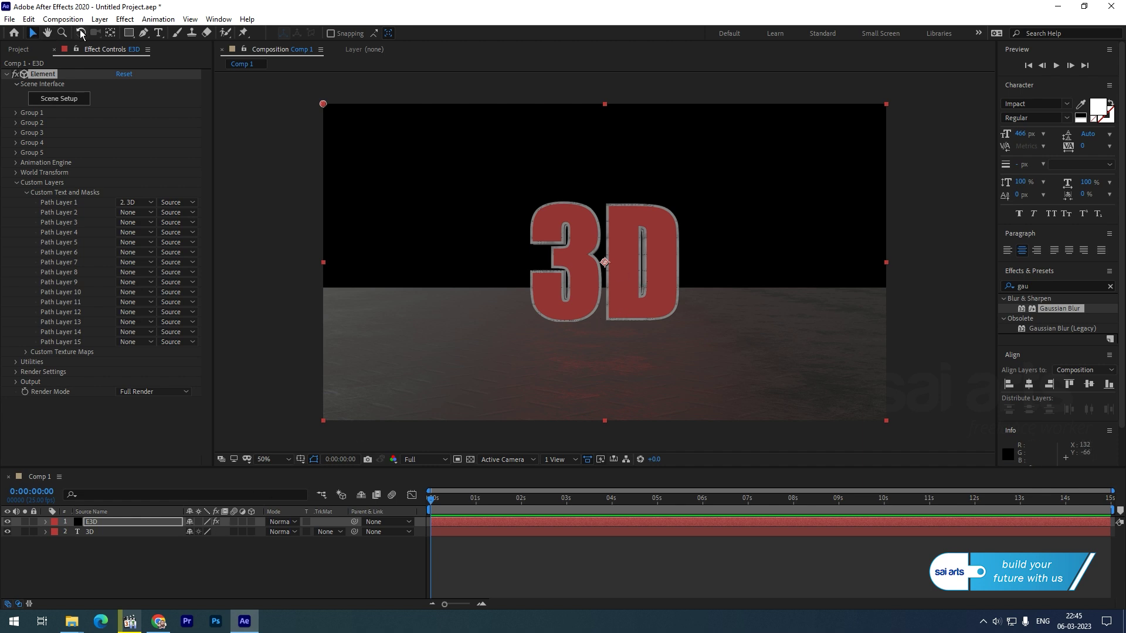
# Add a 35mm Camera 1 layer and orbit it around the 3D text.
pyautogui.rightClick(100, 550)
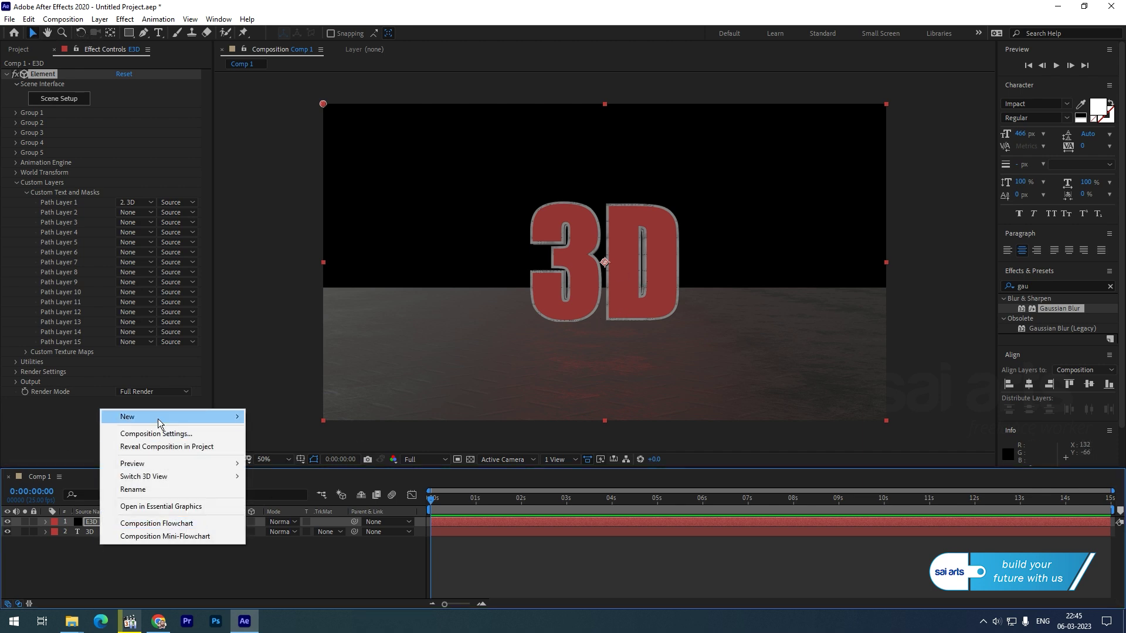
pyautogui.moveTo(203, 420)
pyautogui.click(289, 472)
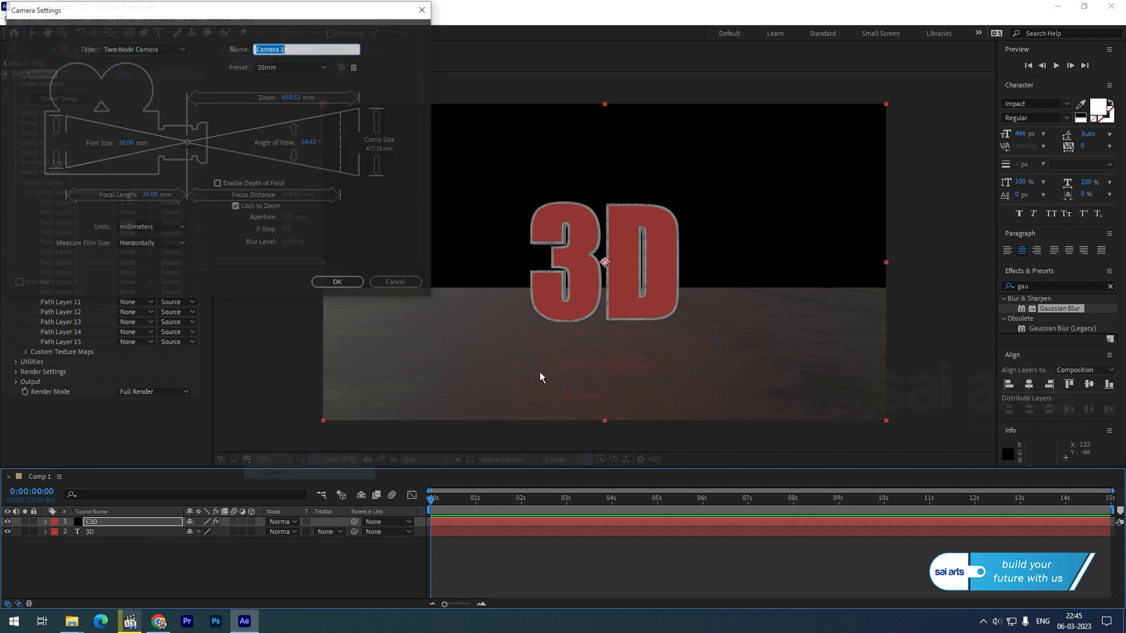
pyautogui.click(331, 283)
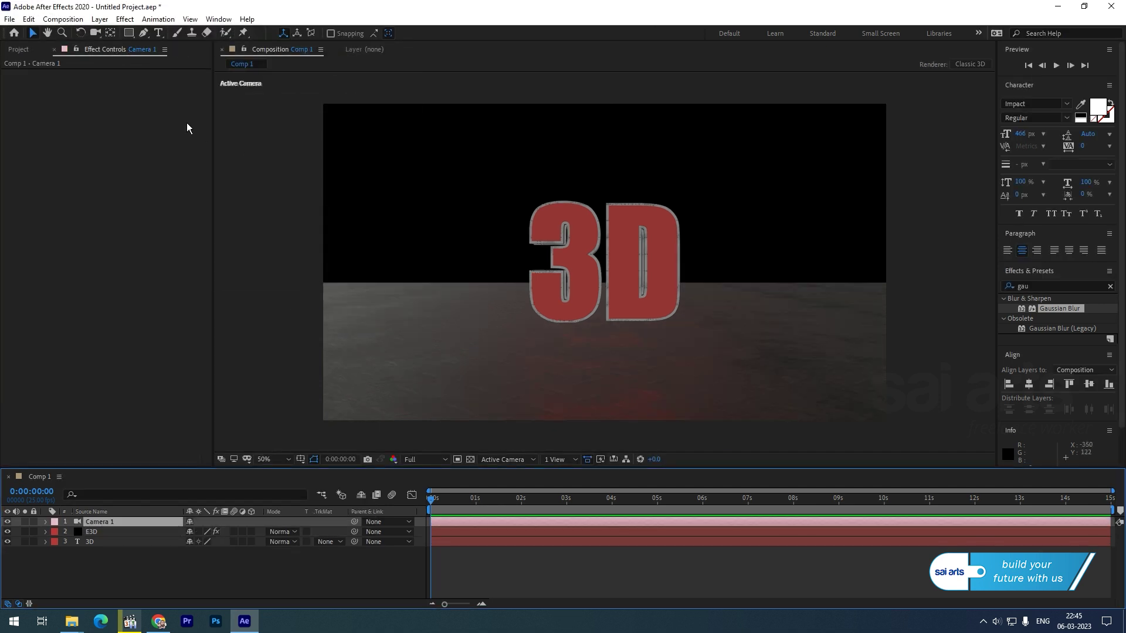
pyautogui.click(96, 33)
pyautogui.moveTo(529, 320); pyautogui.dragTo(381, 419)
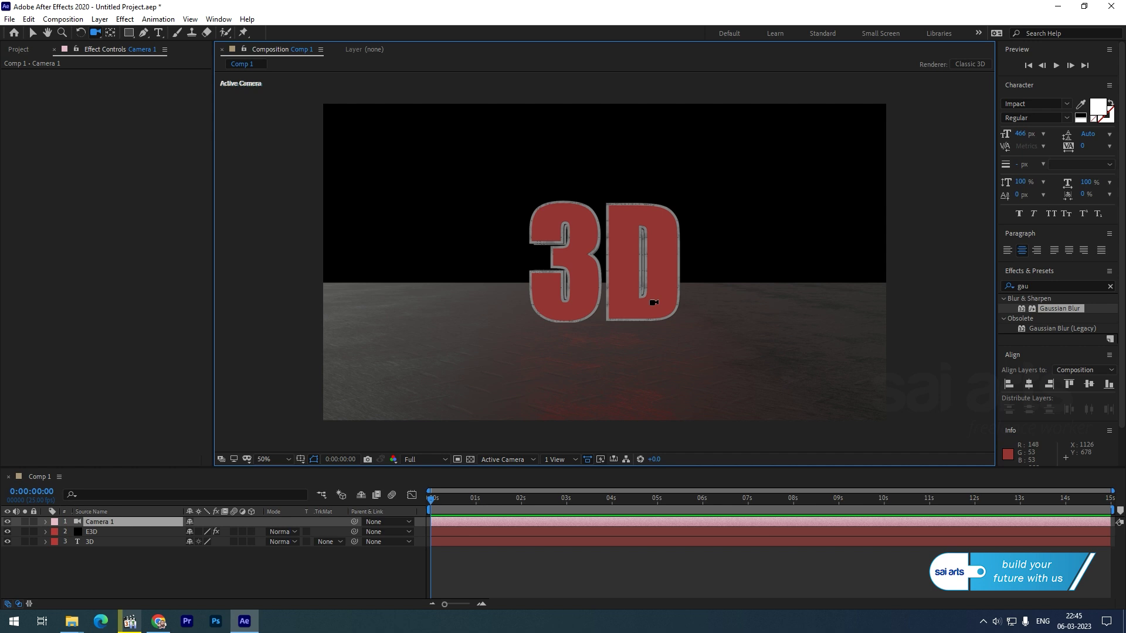
# Create masks from the 3D text layer and switch the resulting 3D Outlines layer to 3D.
pyautogui.click(95, 542)
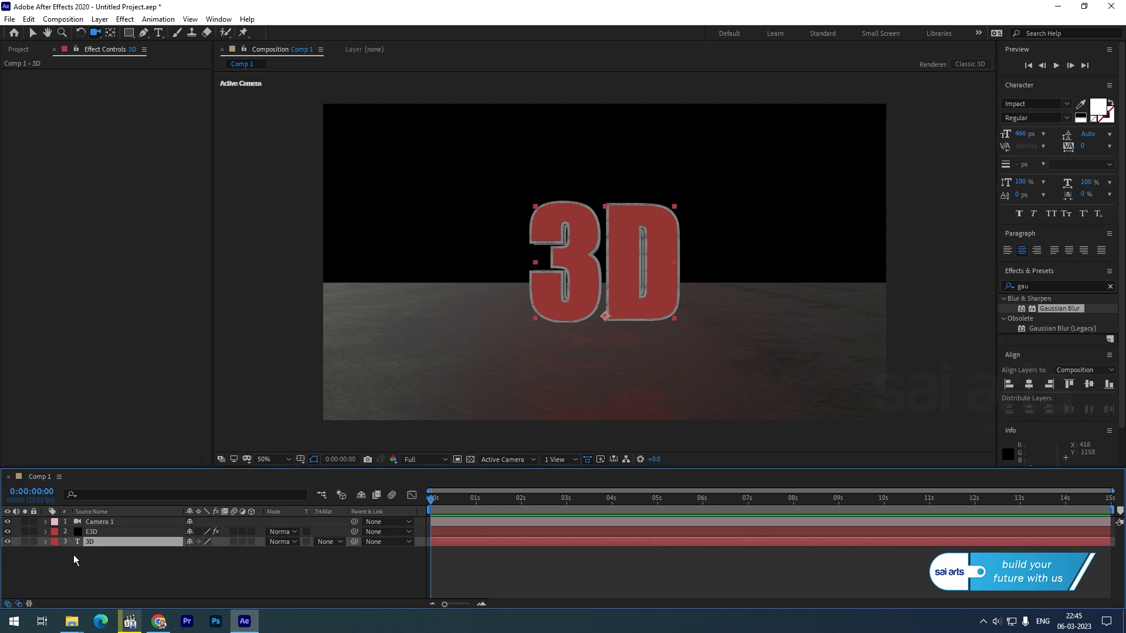
pyautogui.rightClick(97, 544)
pyautogui.moveTo(180, 455)
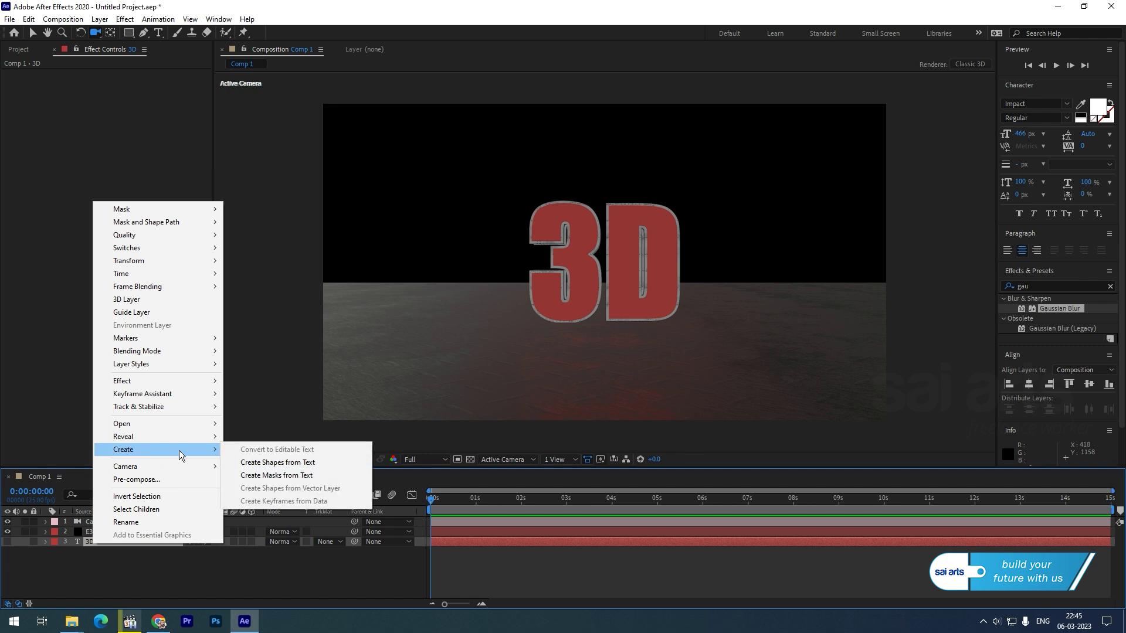
pyautogui.click(295, 476)
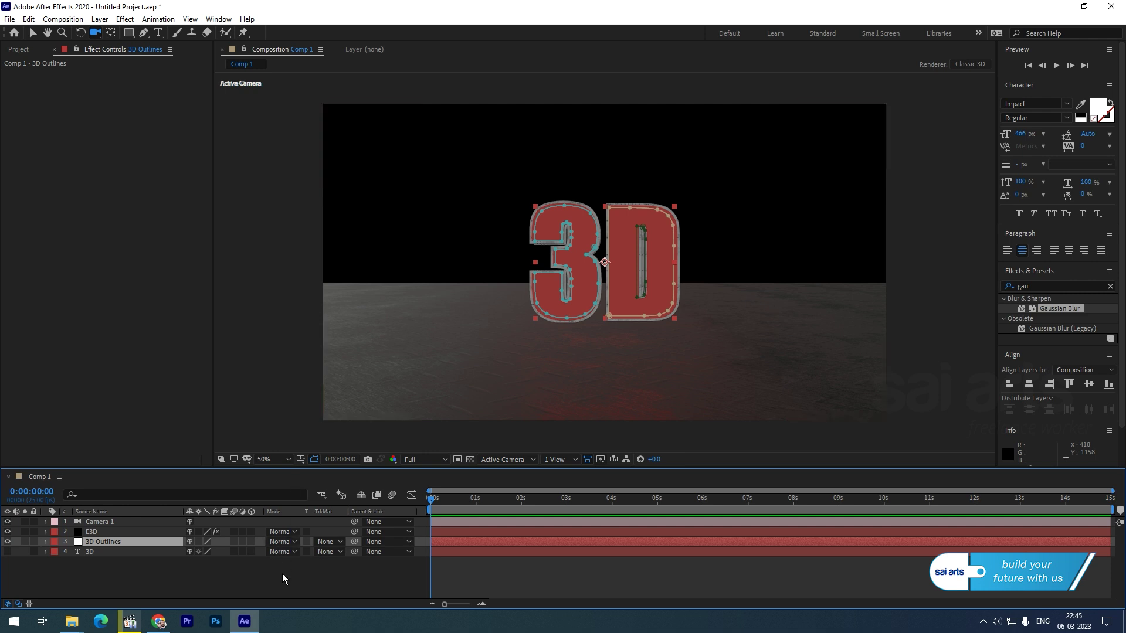
pyautogui.click(251, 542)
pyautogui.click(564, 460)
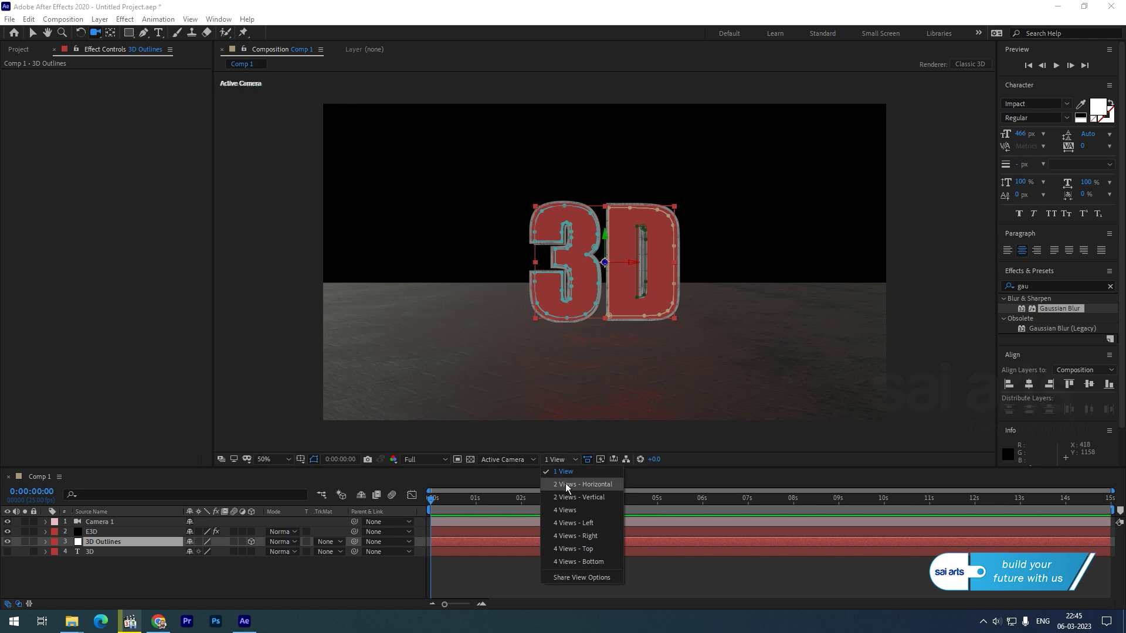
# In a 2 Views - Horizontal layout, drag 3D Outlines along Z onto the text's front face.
pyautogui.click(565, 485)
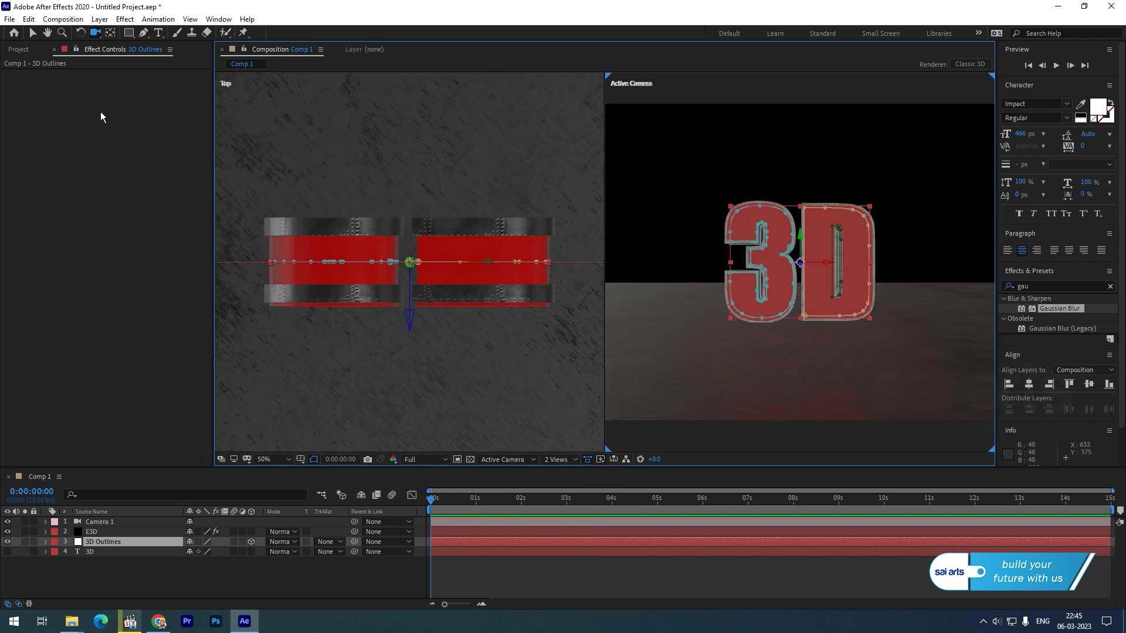
pyautogui.click(32, 33)
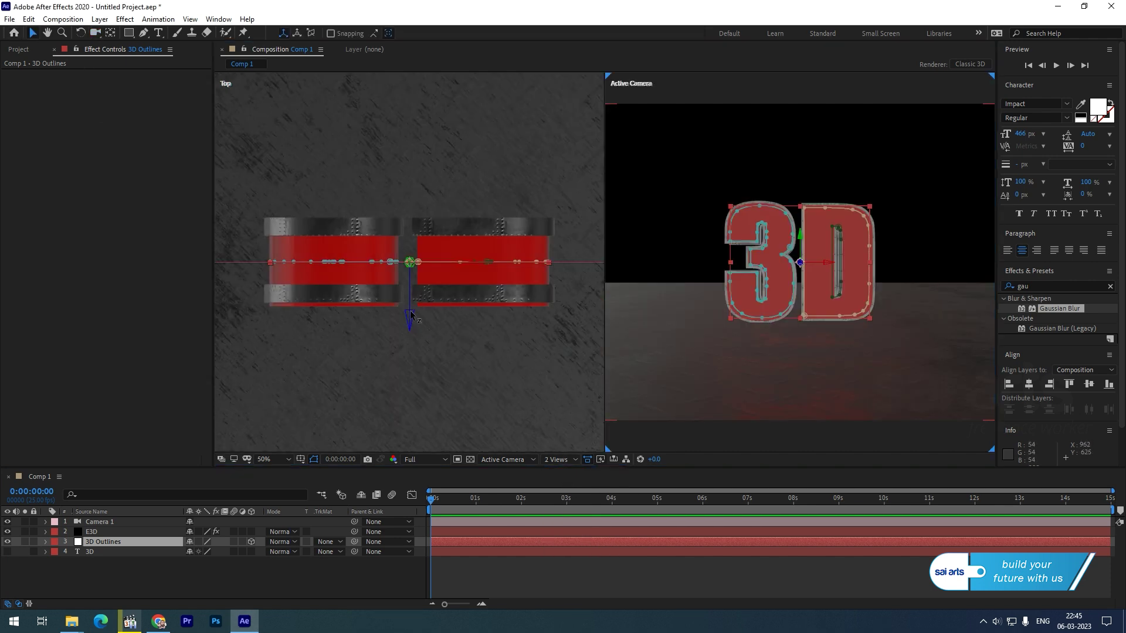
pyautogui.moveTo(411, 316); pyautogui.dragTo(412, 355)
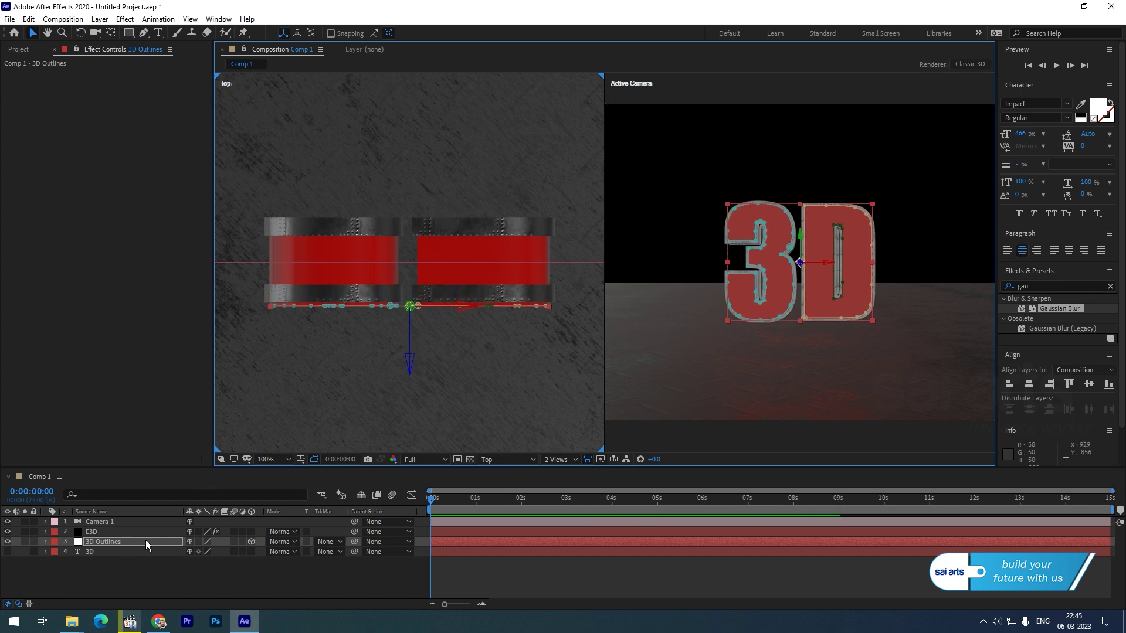
# Return to 1 View and orbit the camera for a closer, angled view of the text.
pyautogui.click(548, 461)
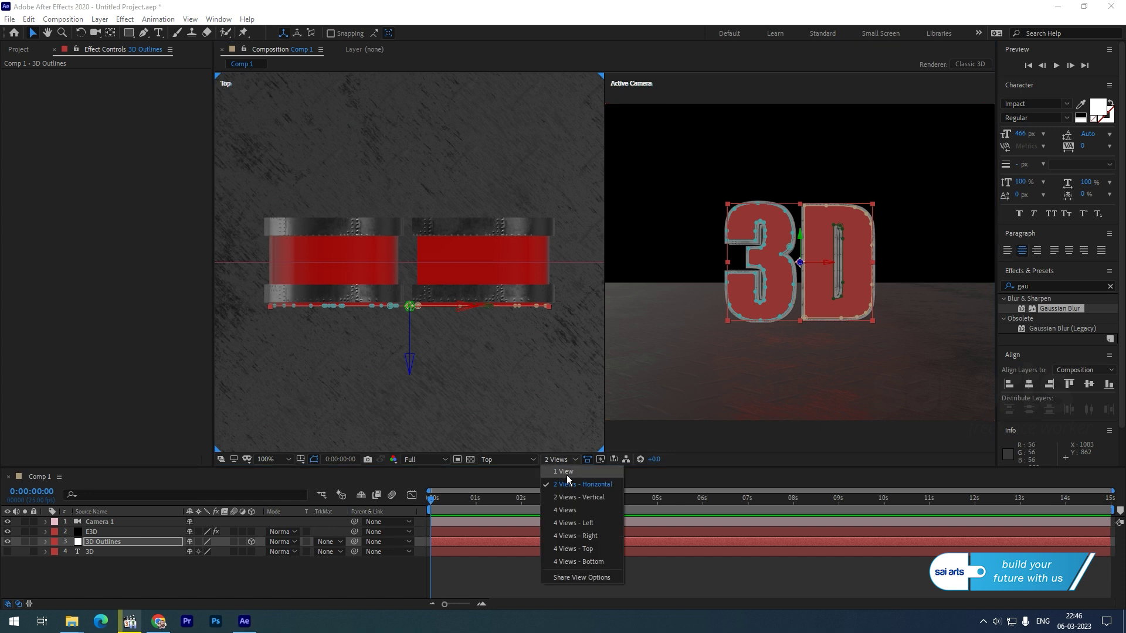
pyautogui.click(567, 485)
pyautogui.press('c')
pyautogui.moveTo(454, 279); pyautogui.dragTo(457, 314)
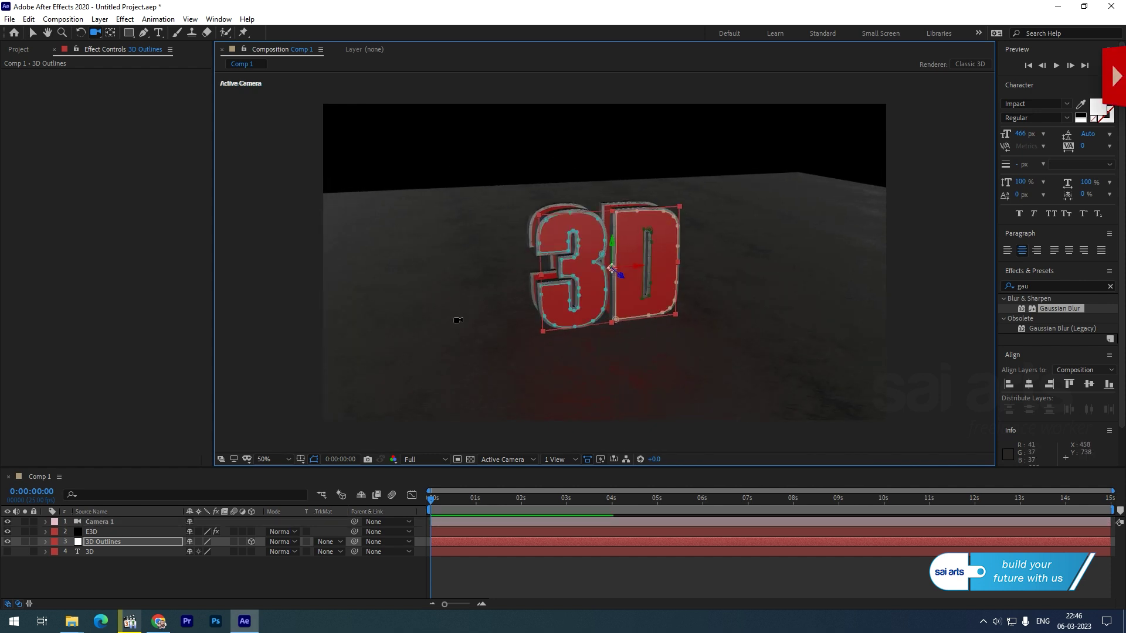
pyautogui.scroll(2, 572, 306)
pyautogui.moveTo(622, 275); pyautogui.dragTo(658, 271)
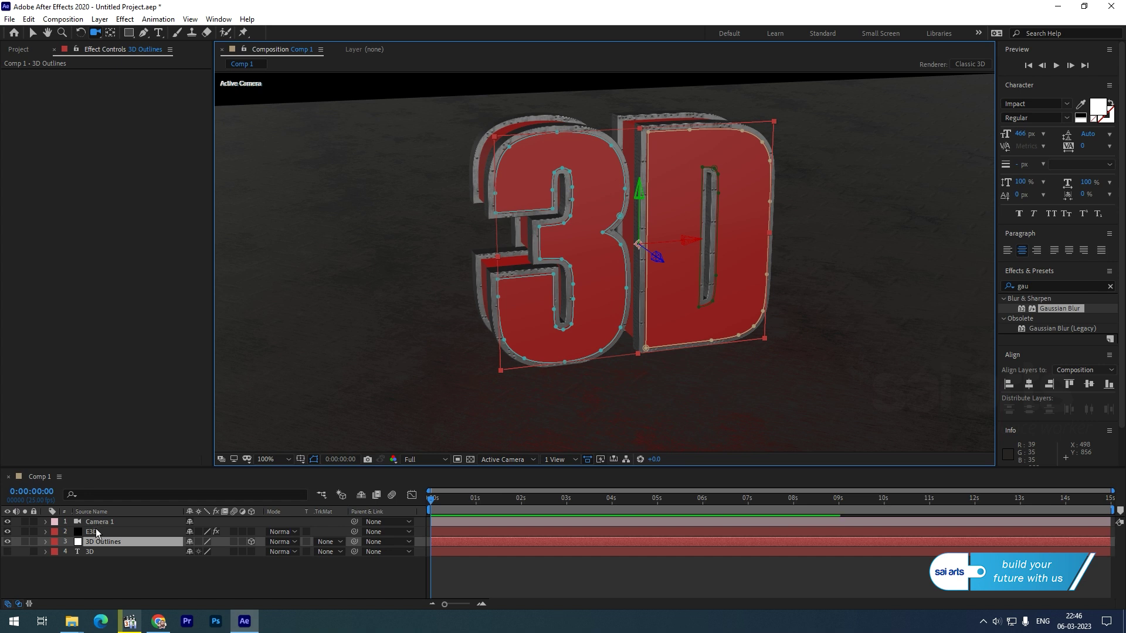
# Move 3D Outlines above the E3D layer and apply the Video Copilot Saber effect.
pyautogui.click(98, 542)
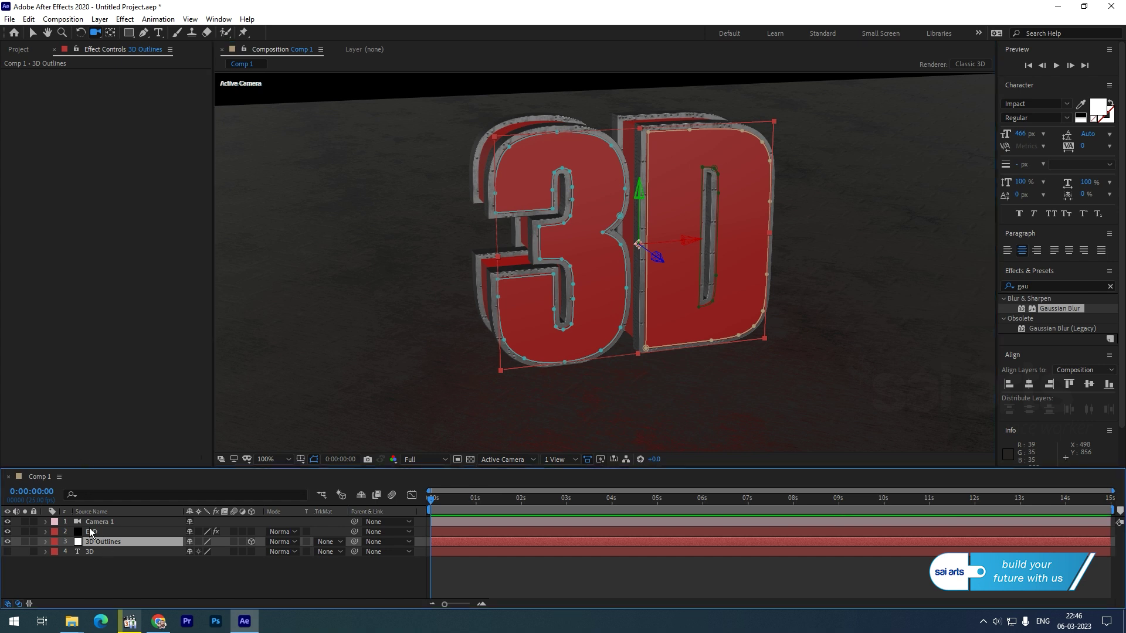
pyautogui.moveTo(101, 545); pyautogui.dragTo(109, 534)
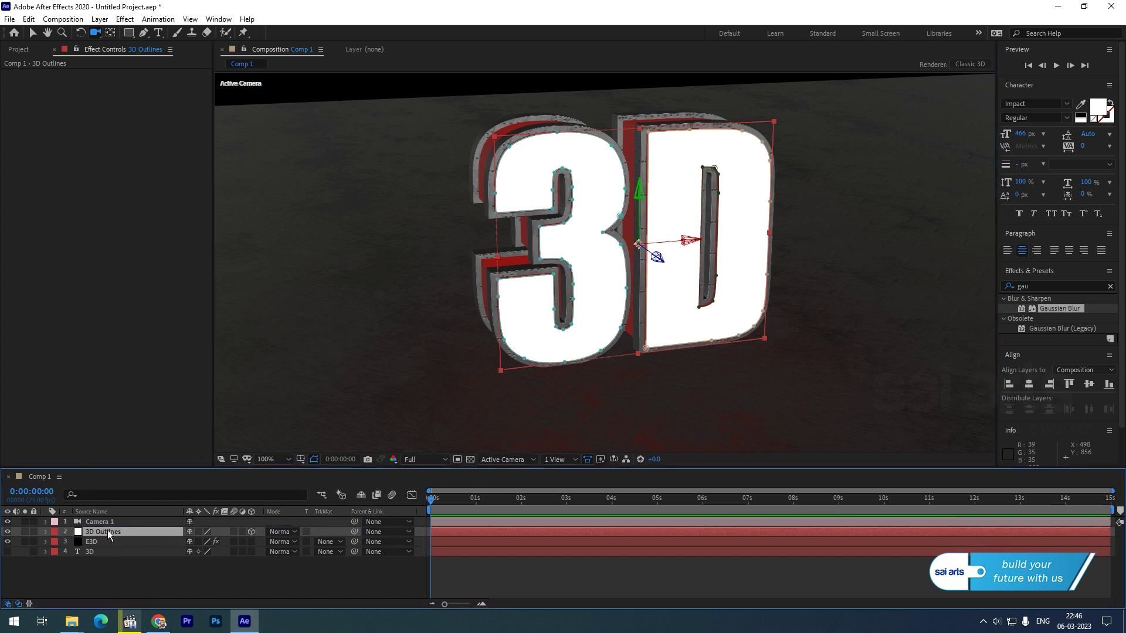
pyautogui.rightClick(88, 130)
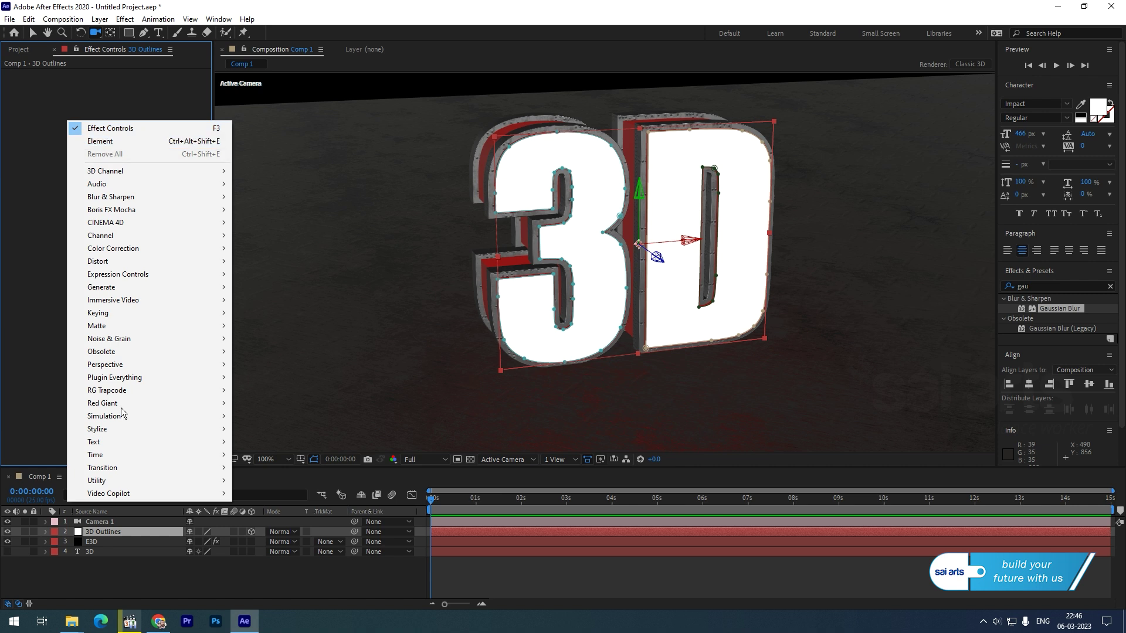
pyautogui.moveTo(119, 493)
pyautogui.click(258, 516)
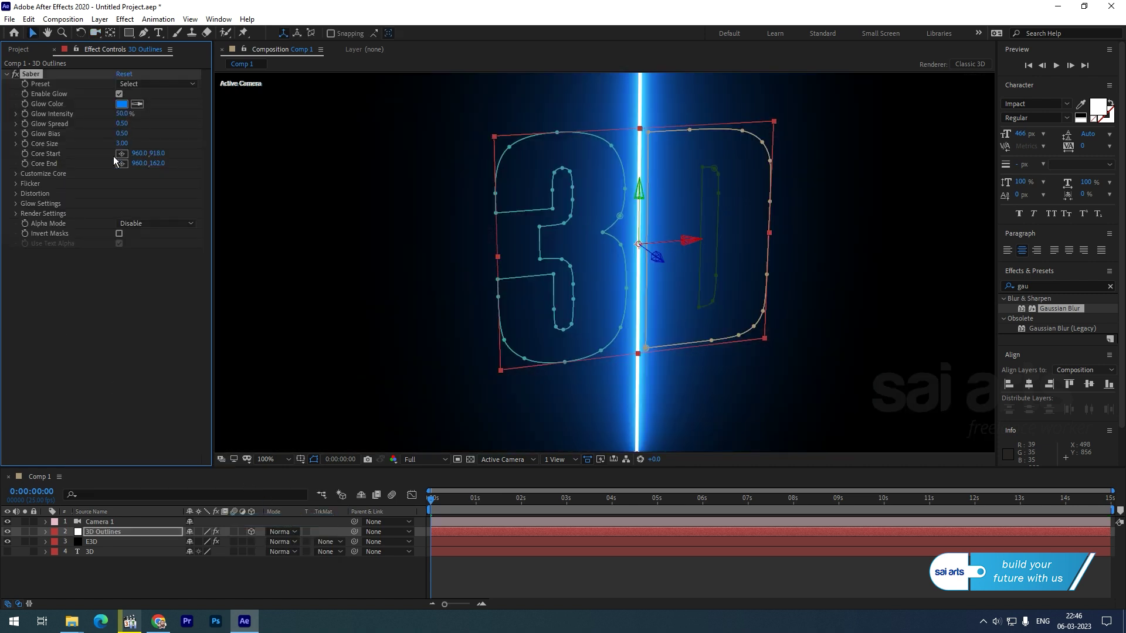
# Set Saber to the Proton preset, Core Type Layer Masks and Core Size 1.
pyautogui.click(133, 84)
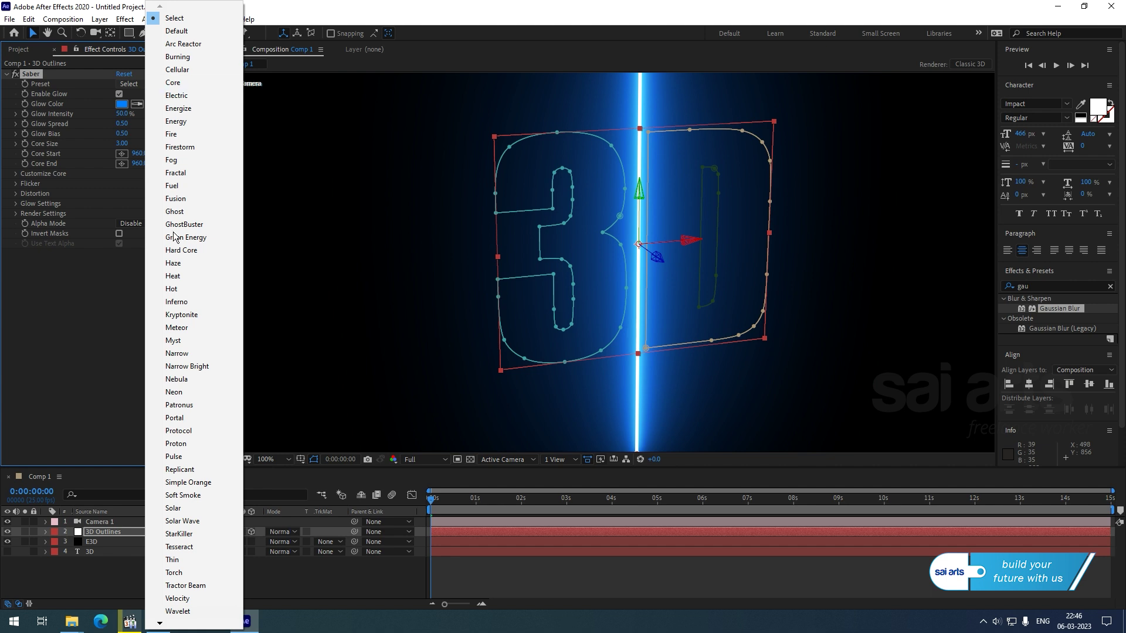
pyautogui.click(175, 444)
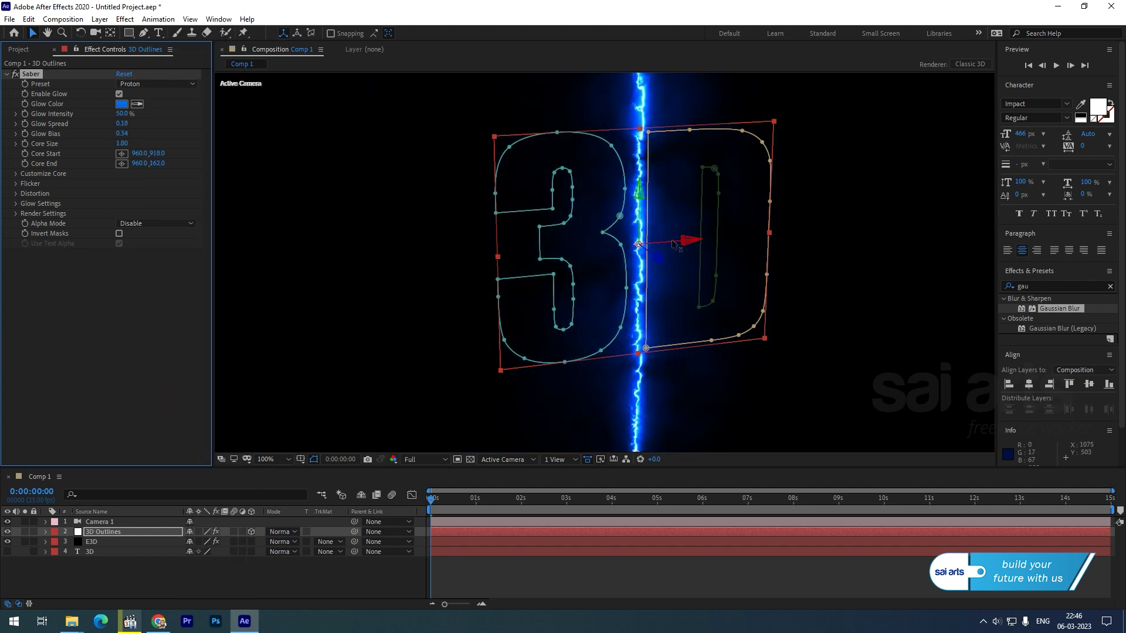
pyautogui.click(116, 143)
pyautogui.write('1.25')
pyautogui.press('Return')
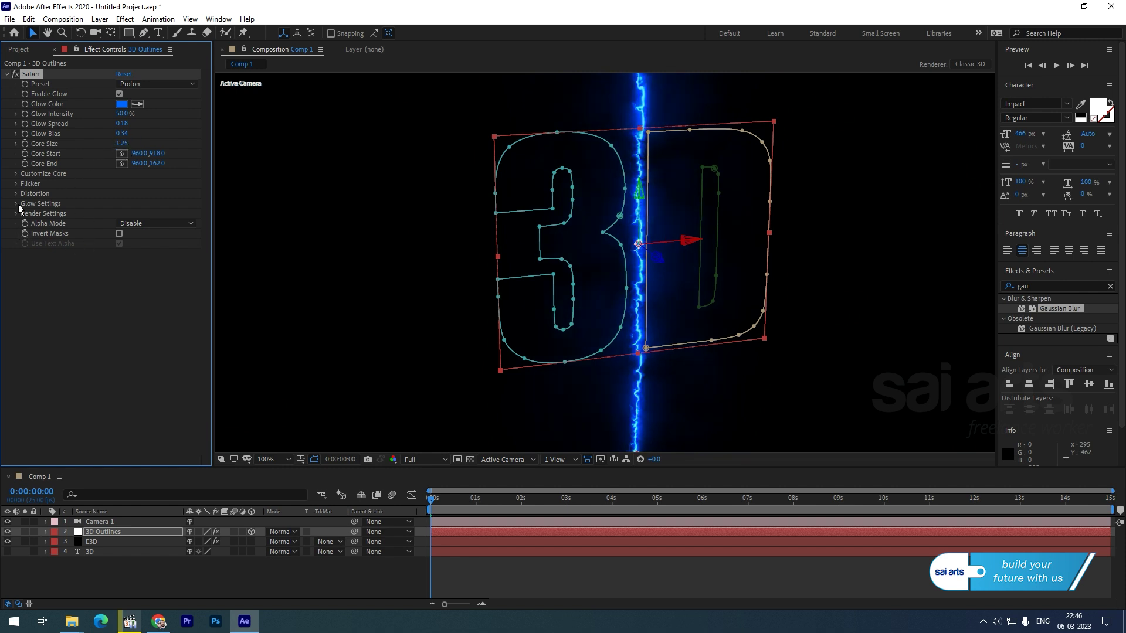
pyautogui.click(16, 174)
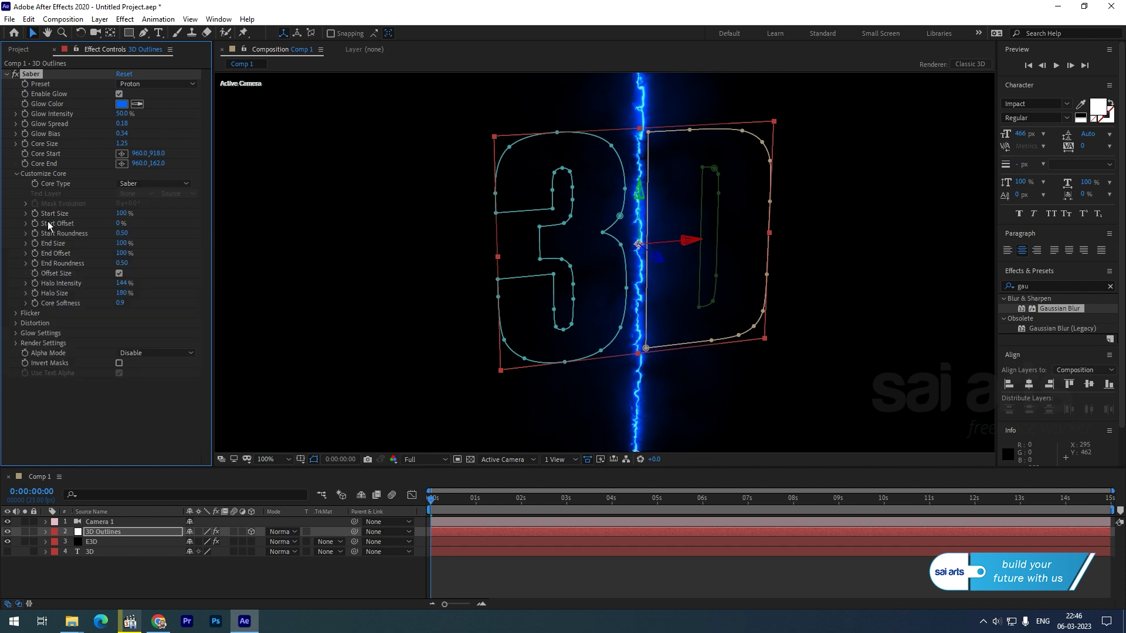
pyautogui.click(167, 185)
pyautogui.click(156, 209)
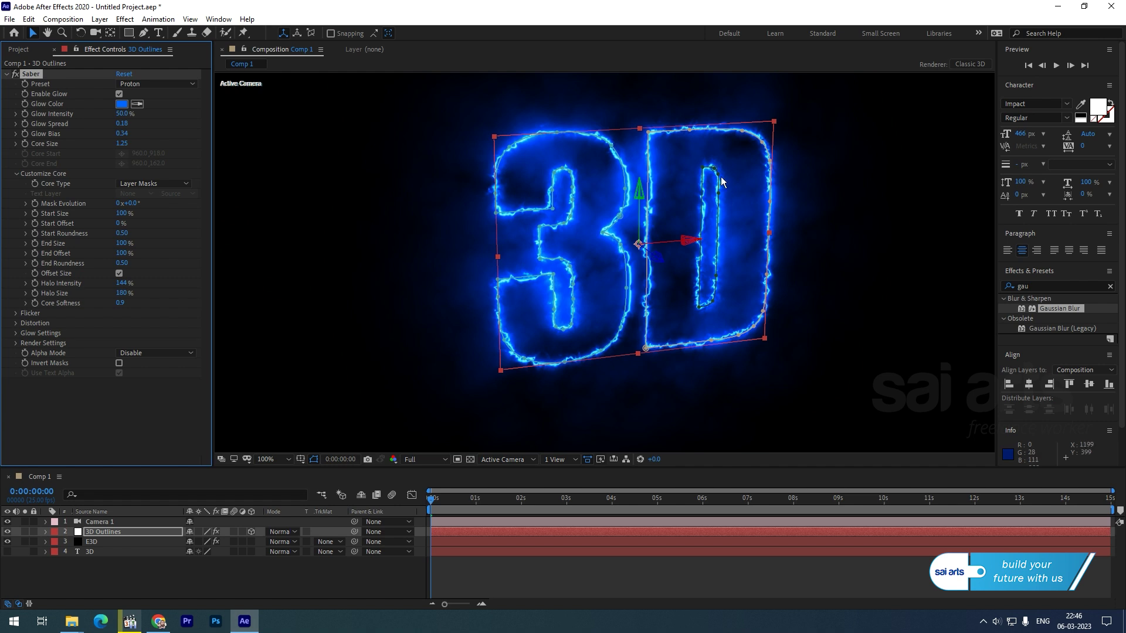
pyautogui.click(121, 144)
pyautogui.write('1')
pyautogui.press('Return')
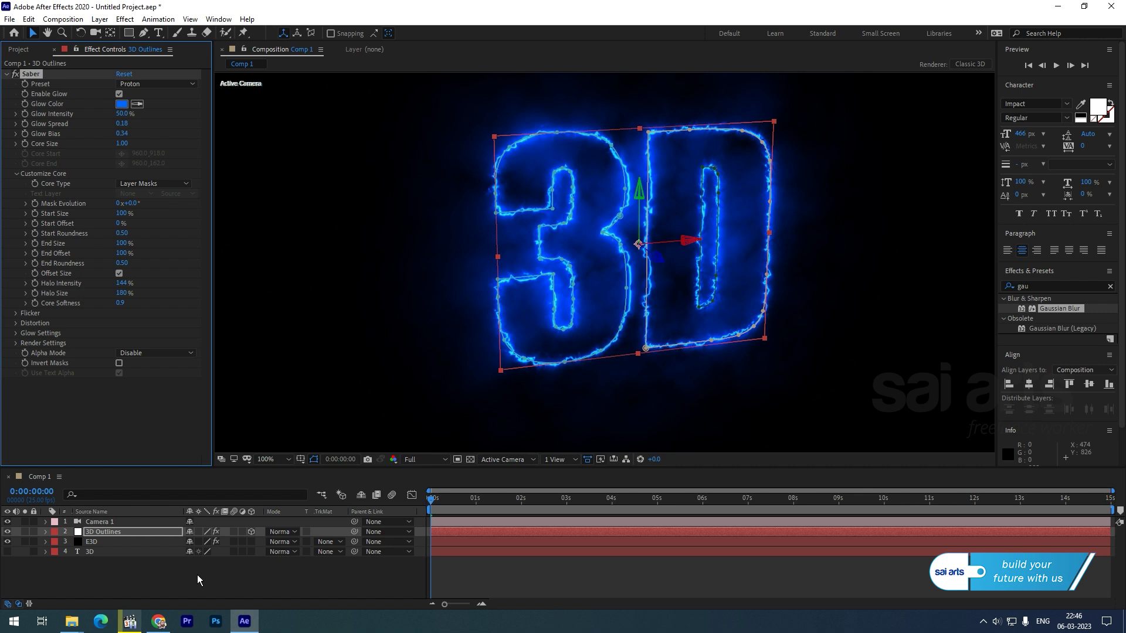
# Set the 3D Outlines layer's blending mode to Add.
pyautogui.click(109, 533)
pyautogui.click(288, 532)
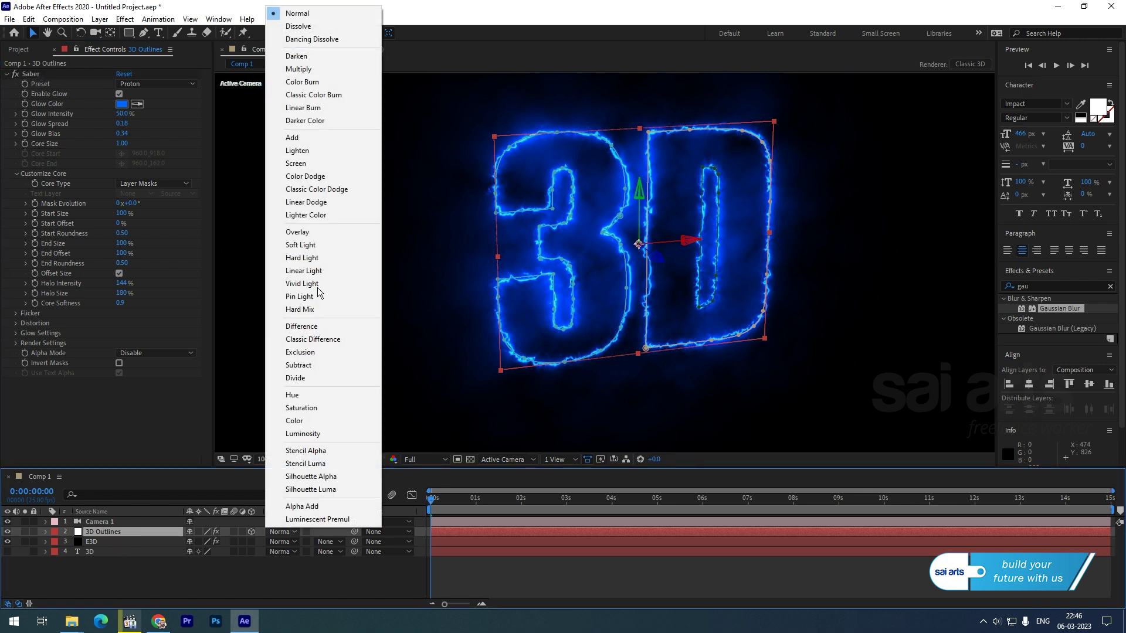
pyautogui.click(293, 138)
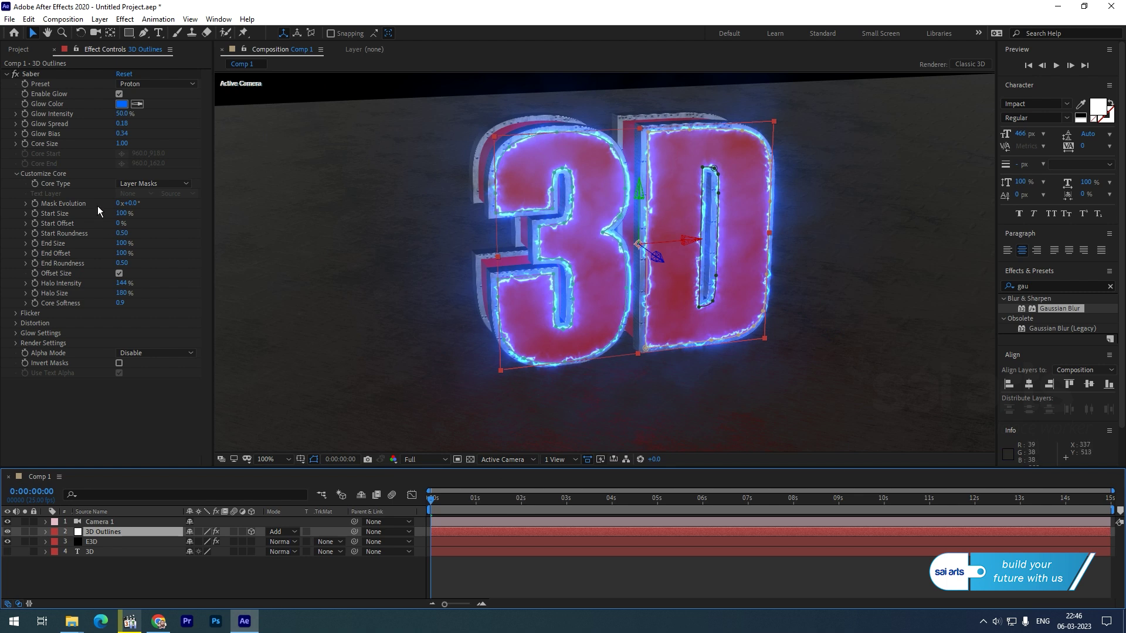
# Try the Replicant, Solar, StarKiller and Nebula Saber presets, then settle on Neon.
pyautogui.click(153, 84)
pyautogui.click(191, 470)
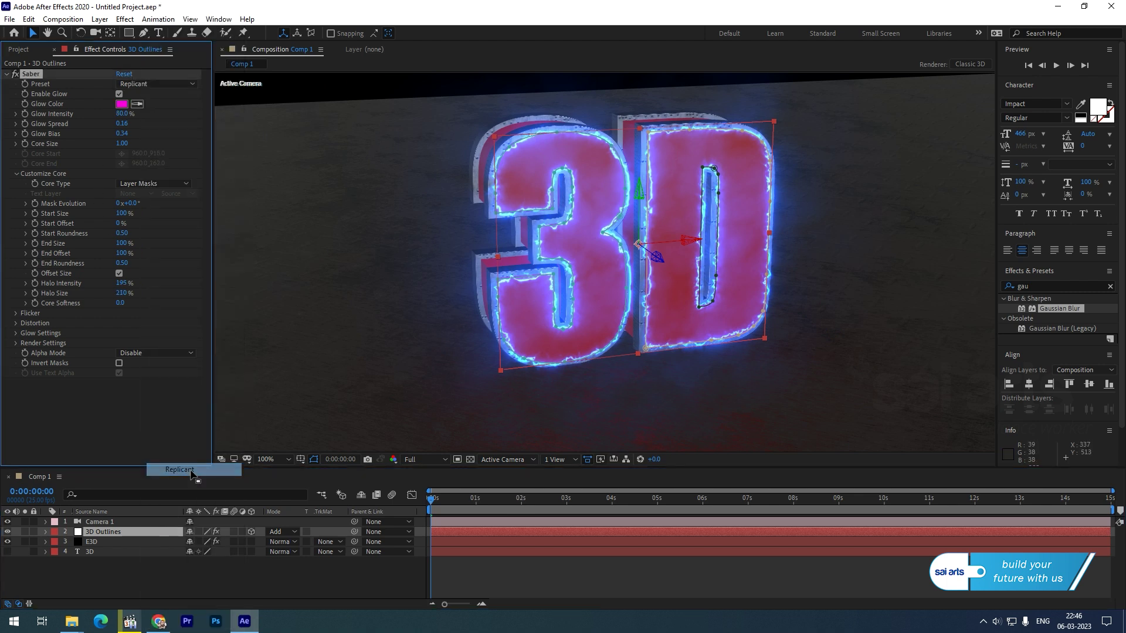
pyautogui.click(157, 84)
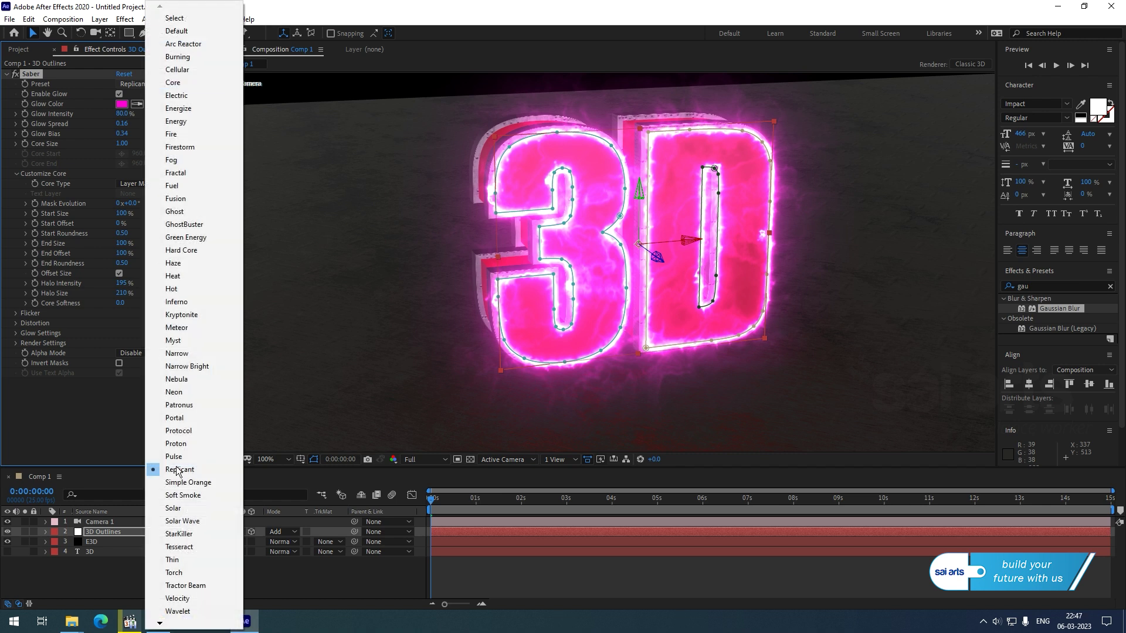
pyautogui.click(175, 508)
pyautogui.click(144, 88)
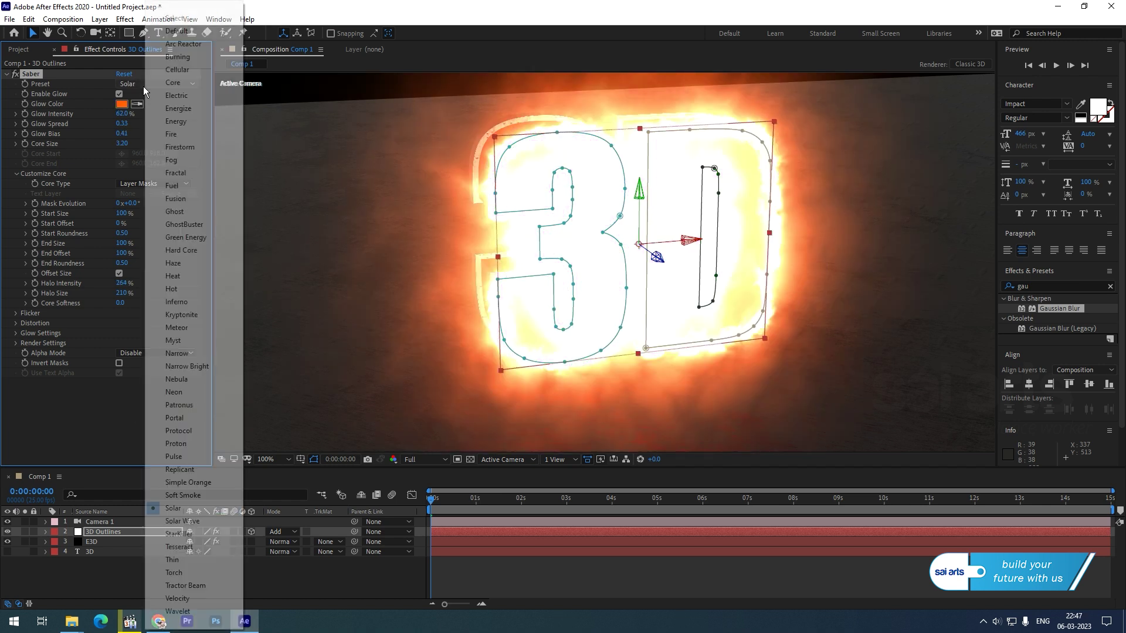
pyautogui.click(186, 534)
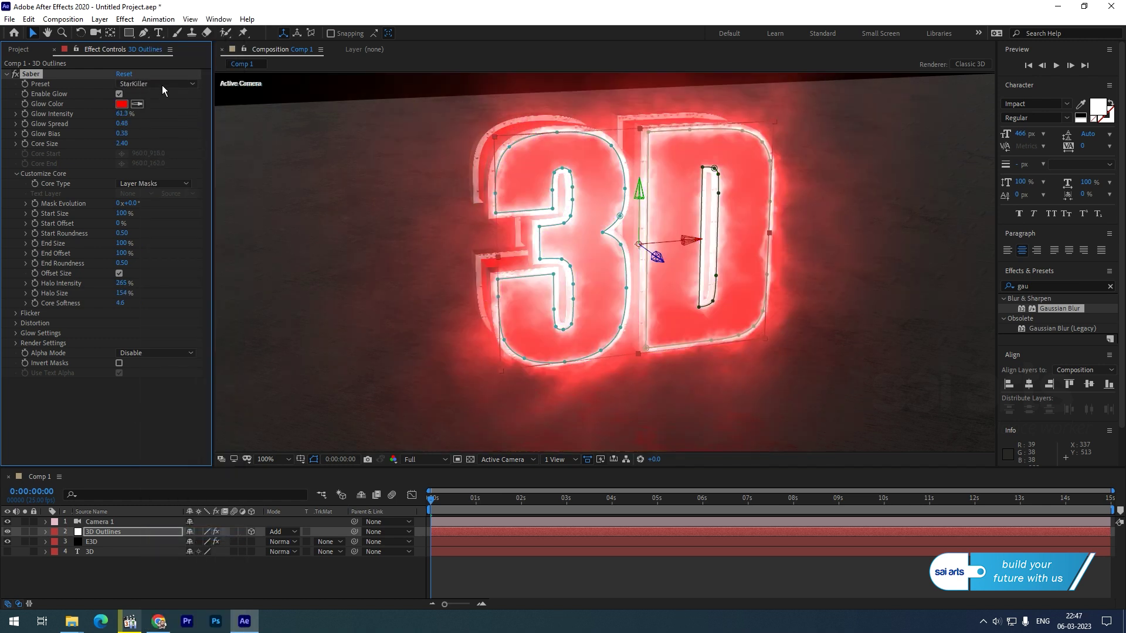
pyautogui.click(154, 83)
pyautogui.click(182, 378)
pyautogui.click(158, 85)
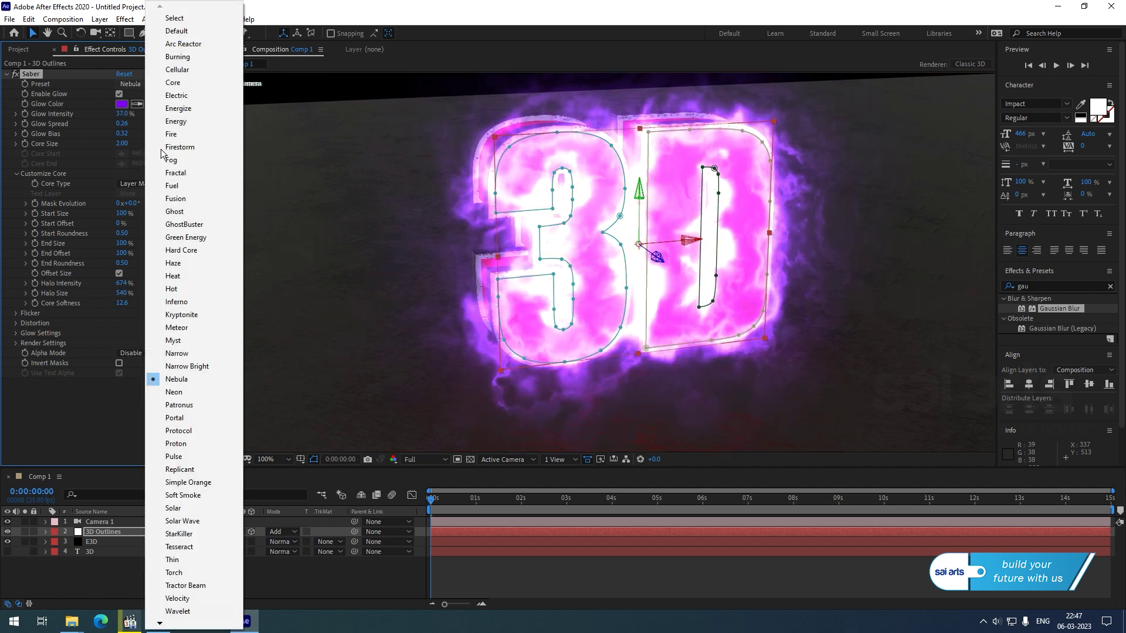
pyautogui.click(168, 393)
# Set the Saber Glow Color to red FF0000.
pyautogui.click(121, 104)
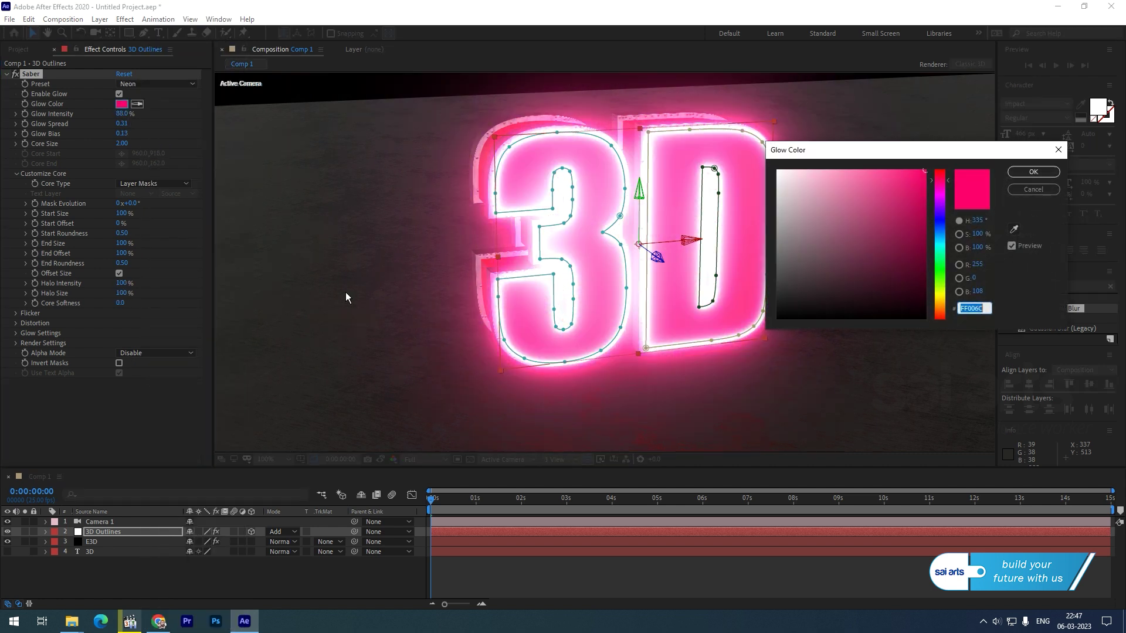
pyautogui.click(941, 171)
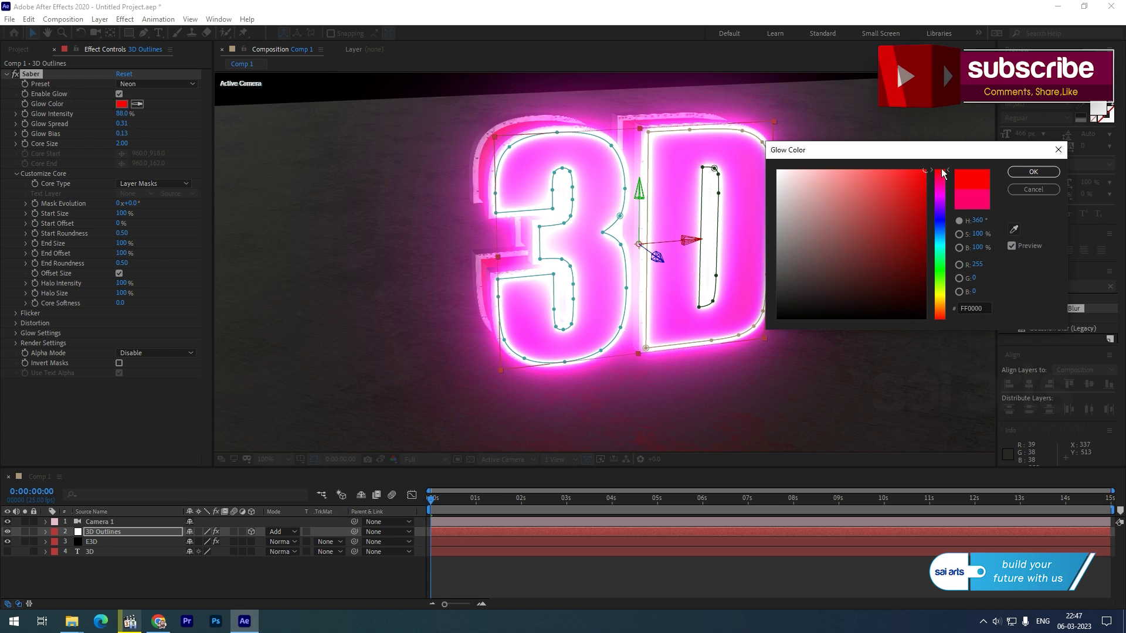
pyautogui.moveTo(942, 234); pyautogui.dragTo(938, 170)
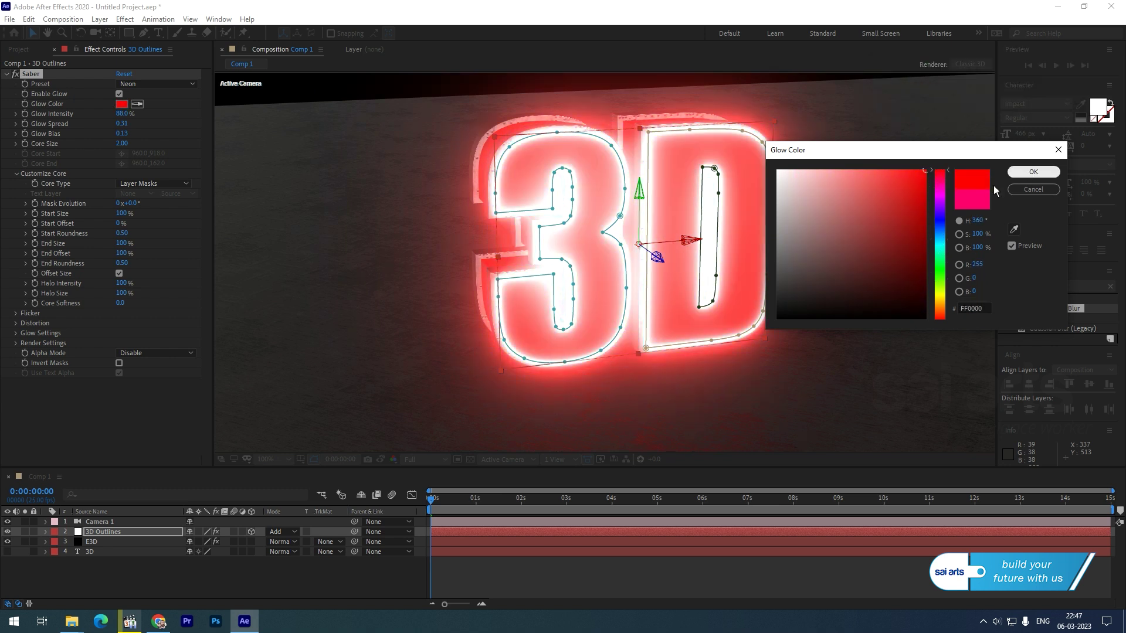
pyautogui.click(1009, 171)
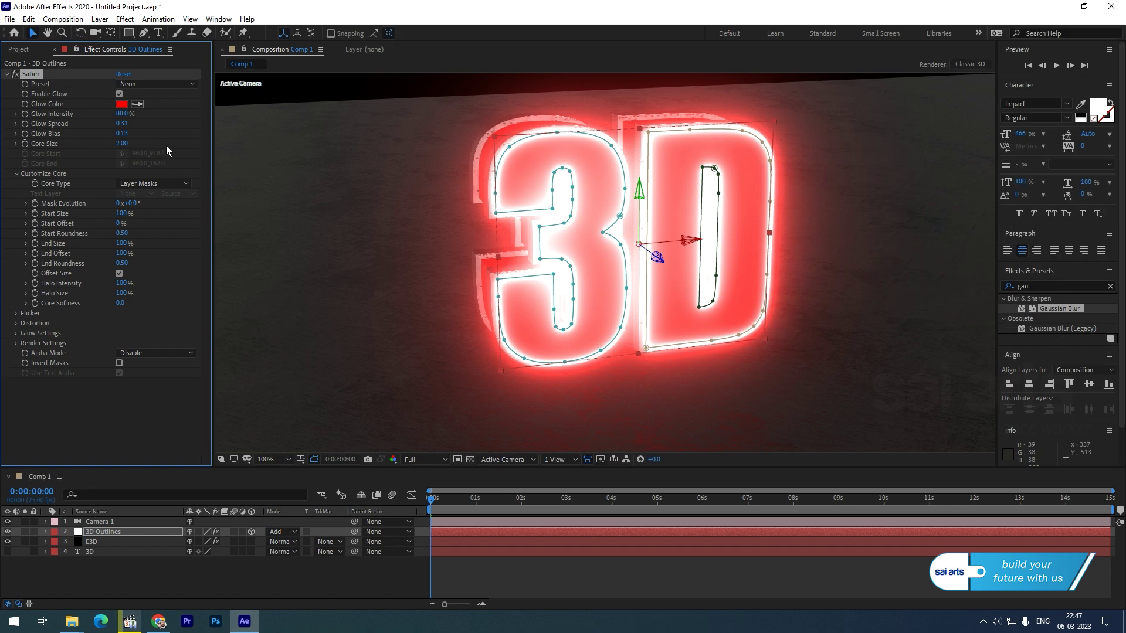
pyautogui.click(122, 143)
# Set Saber Core Size to 1 and reselect 3D Outlines to show its Saber settings.
pyautogui.write('1')
pyautogui.press('Return')
pyautogui.hotkey('ctrl', 'Down')
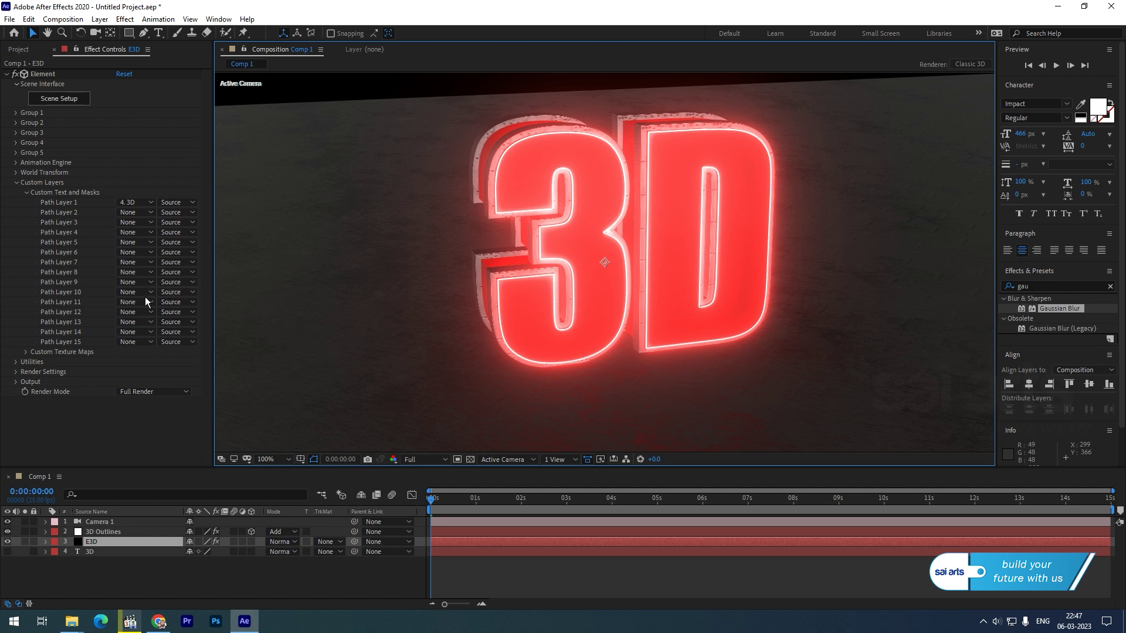
pyautogui.click(97, 544)
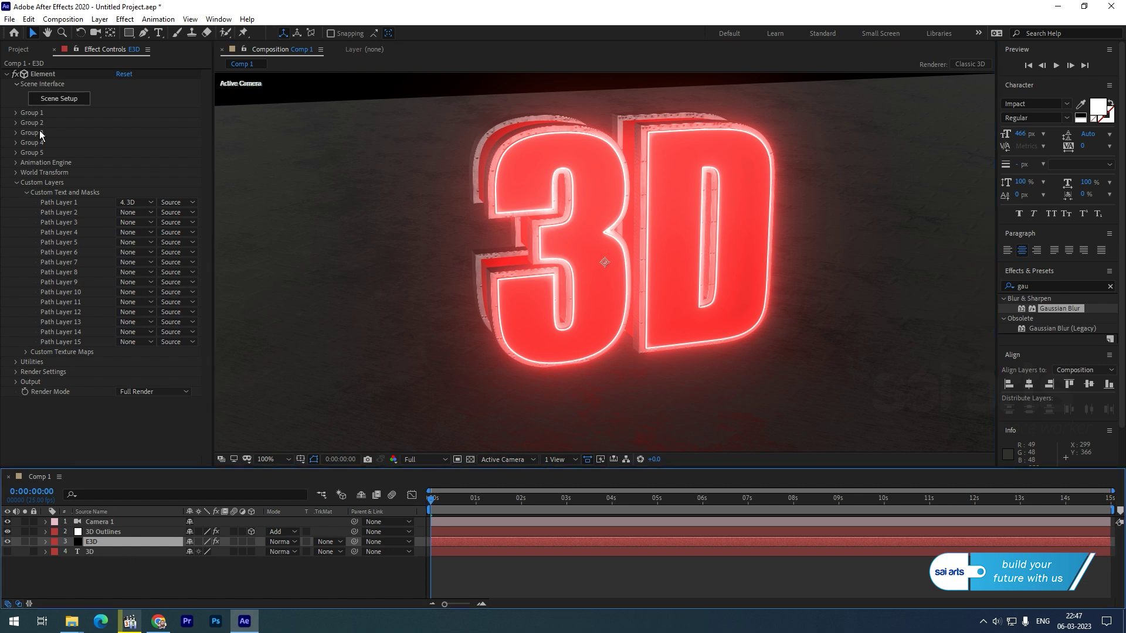
pyautogui.click(103, 532)
pyautogui.scroll(-4, 550, 270)
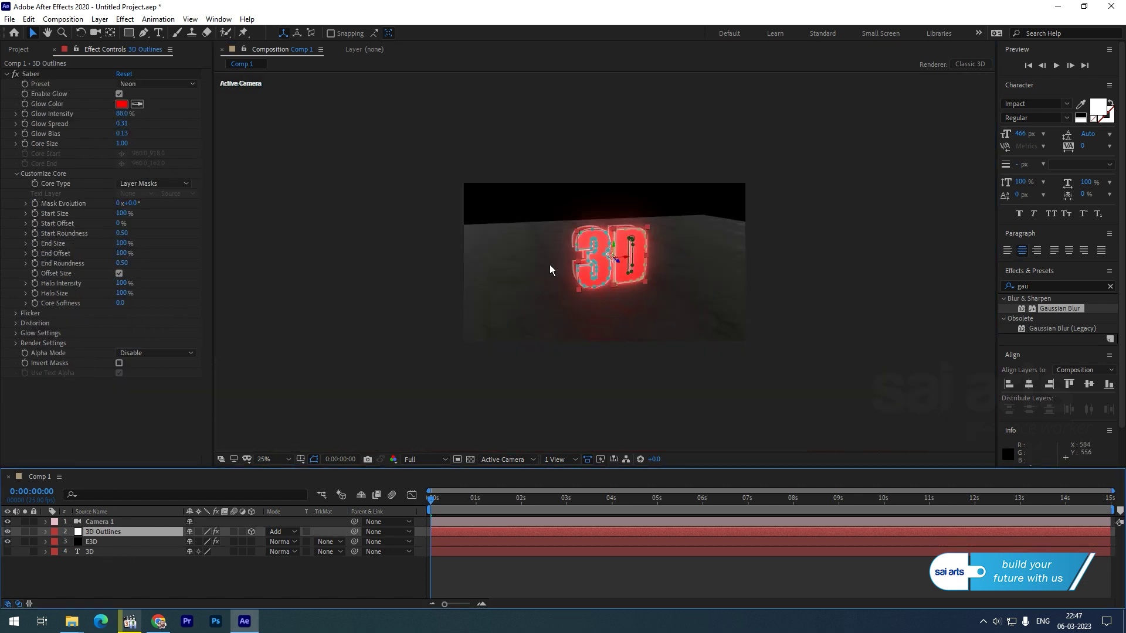
pyautogui.scroll(2, 550, 270)
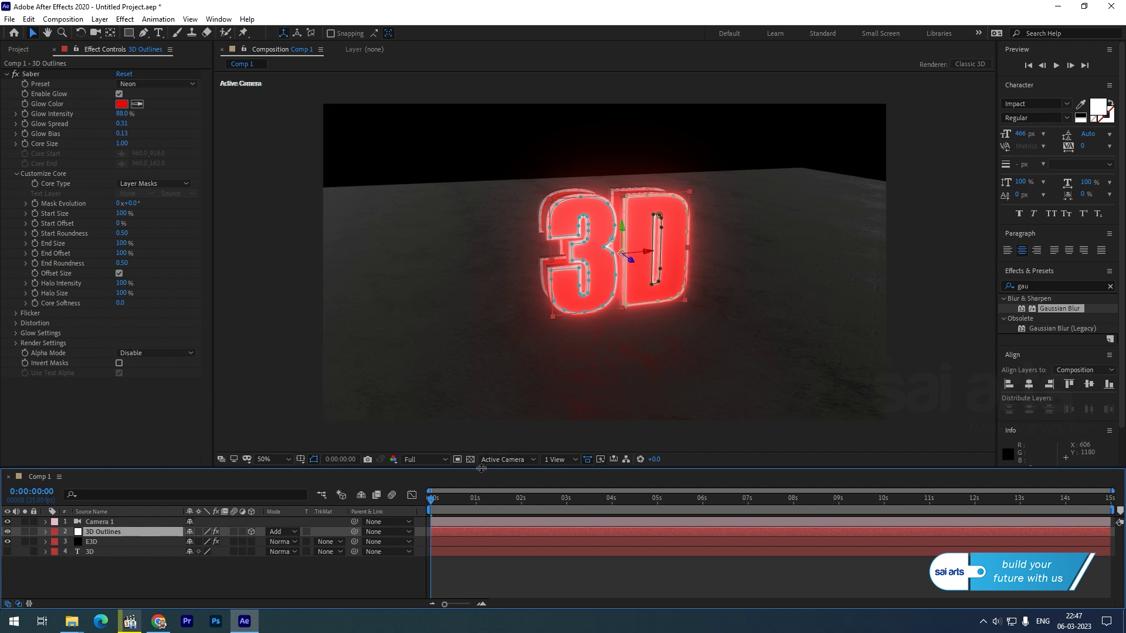
# Keyframe Mask Evolution at 45° and Start Offset at 0s, then Start Offset 100% at 4s.
pyautogui.click(32, 203)
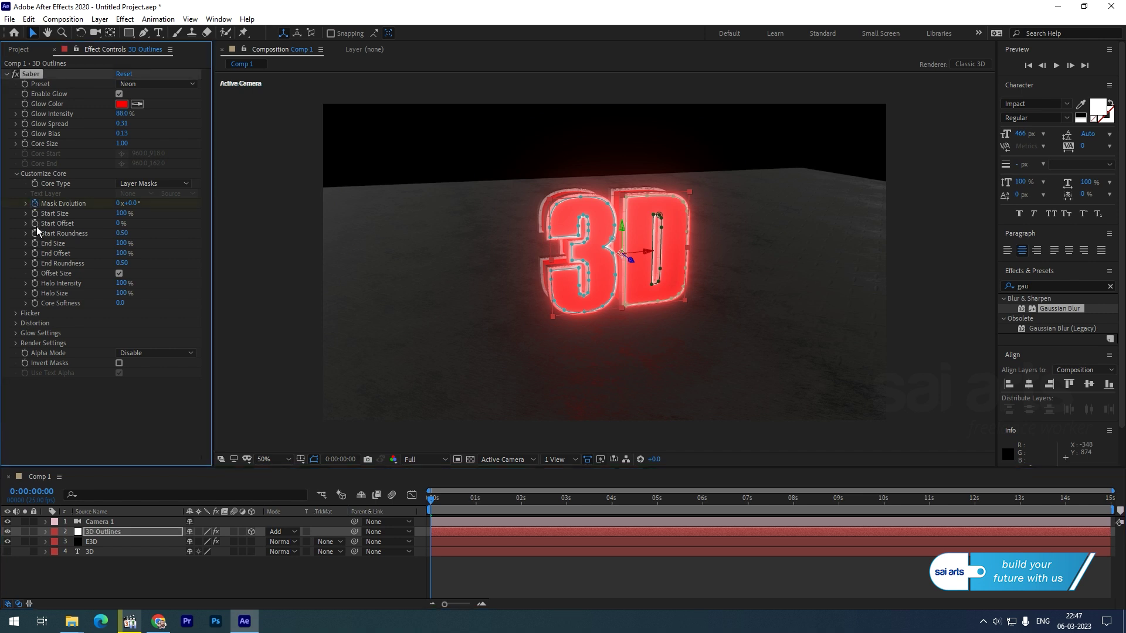
pyautogui.click(34, 225)
pyautogui.click(130, 204)
pyautogui.press('Return')
pyautogui.moveTo(434, 503); pyautogui.dragTo(614, 508)
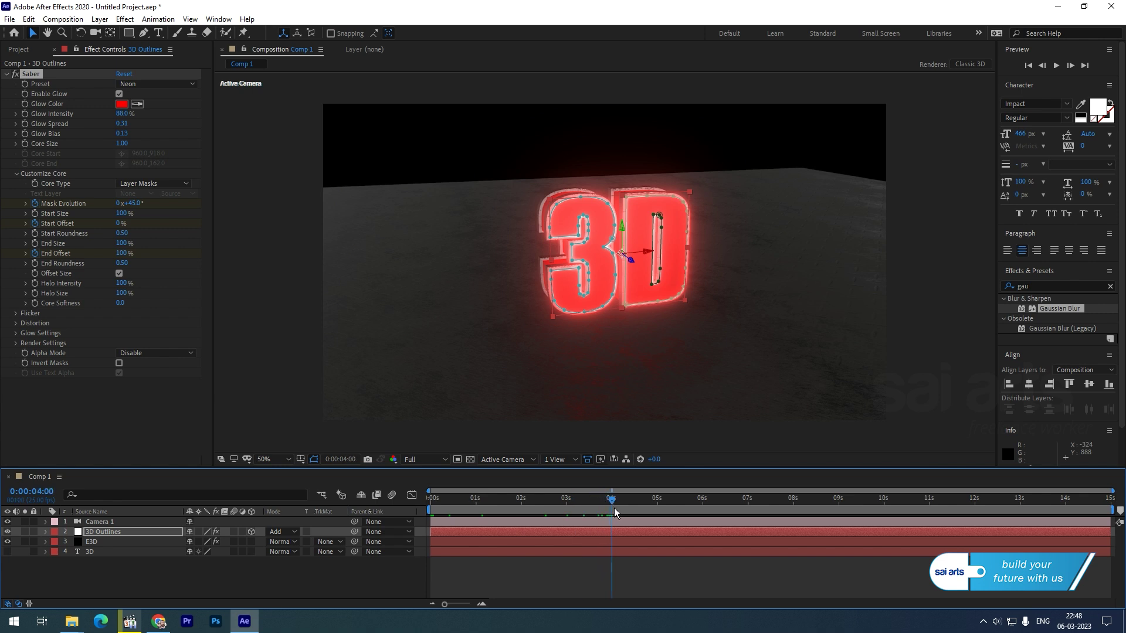
pyautogui.moveTo(116, 223); pyautogui.dragTo(2, 283)
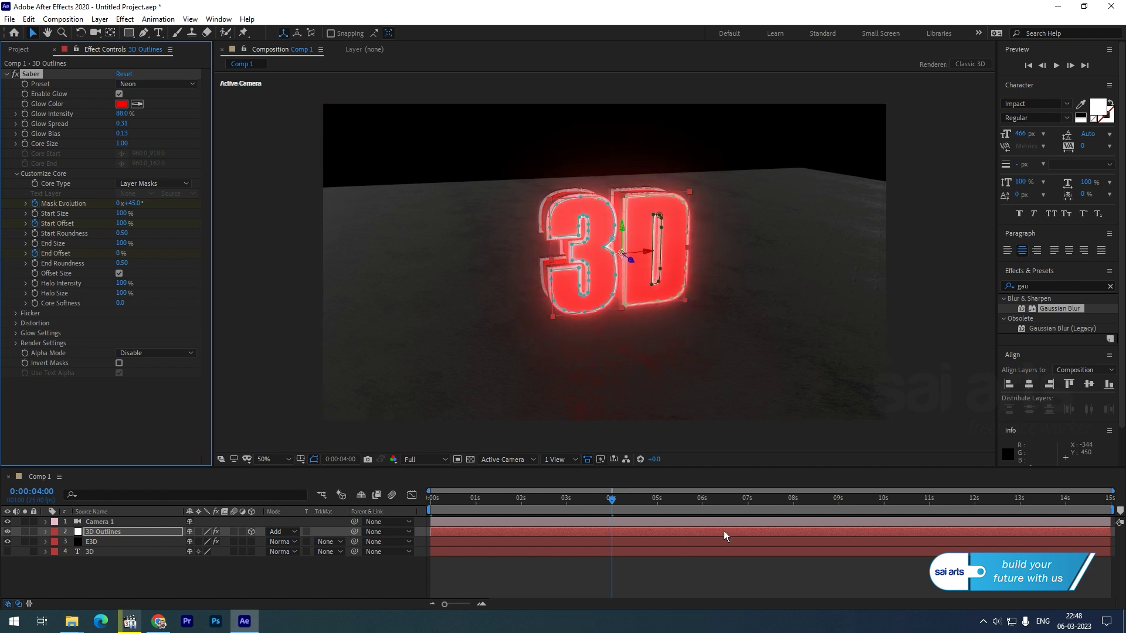
pyautogui.moveTo(458, 500); pyautogui.dragTo(402, 505)
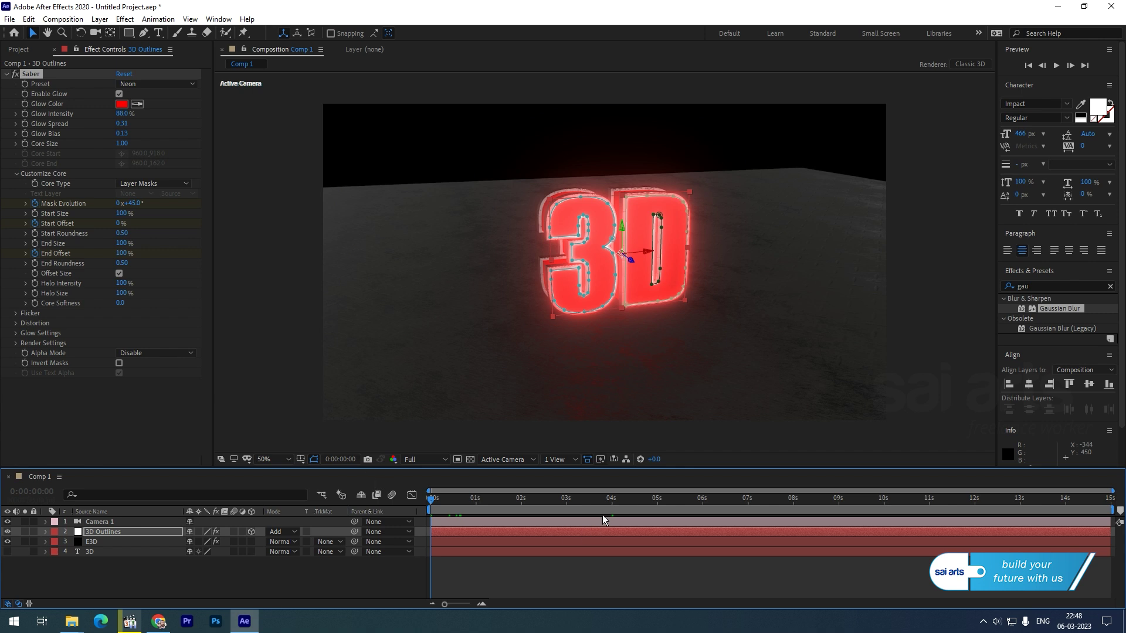
pyautogui.moveTo(612, 500); pyautogui.dragTo(613, 507)
# Set Mask Evolution to 2 revolutions at 4s and preview the animation.
pyautogui.click(120, 203)
pyautogui.write('2')
pyautogui.press('Return')
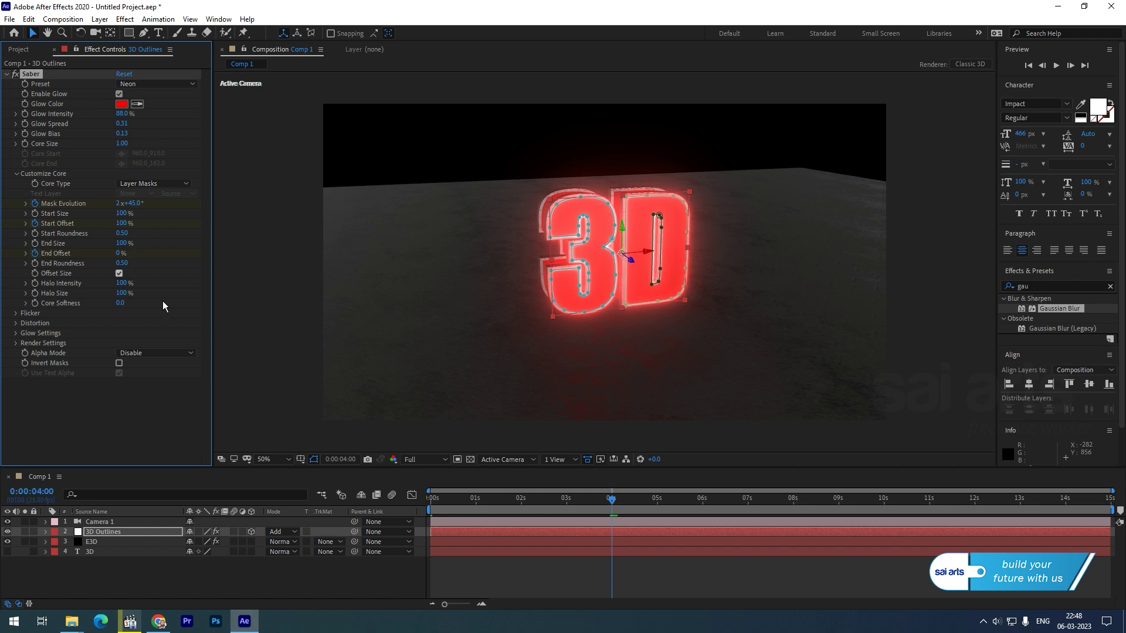
pyautogui.moveTo(440, 501); pyautogui.dragTo(405, 507)
pyautogui.press('space')
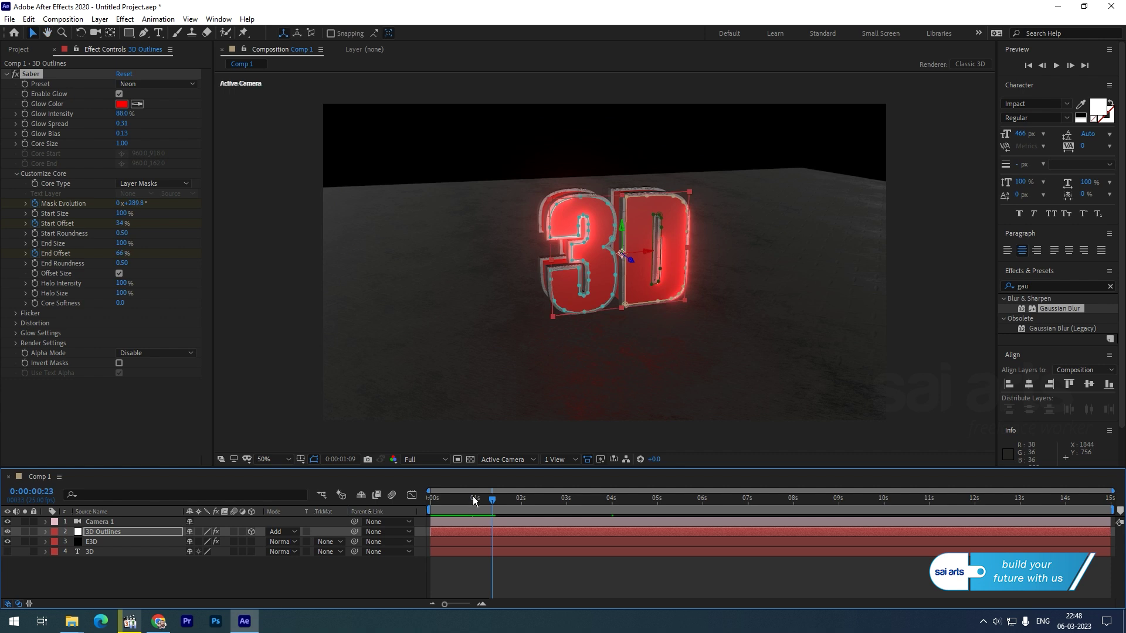
pyautogui.press('space')
pyautogui.press('space')
pyautogui.press('space')
# Lower End Offset for a partial outline, preview again, and reselect 3D Outlines at 4:06.
pyautogui.click(73, 310)
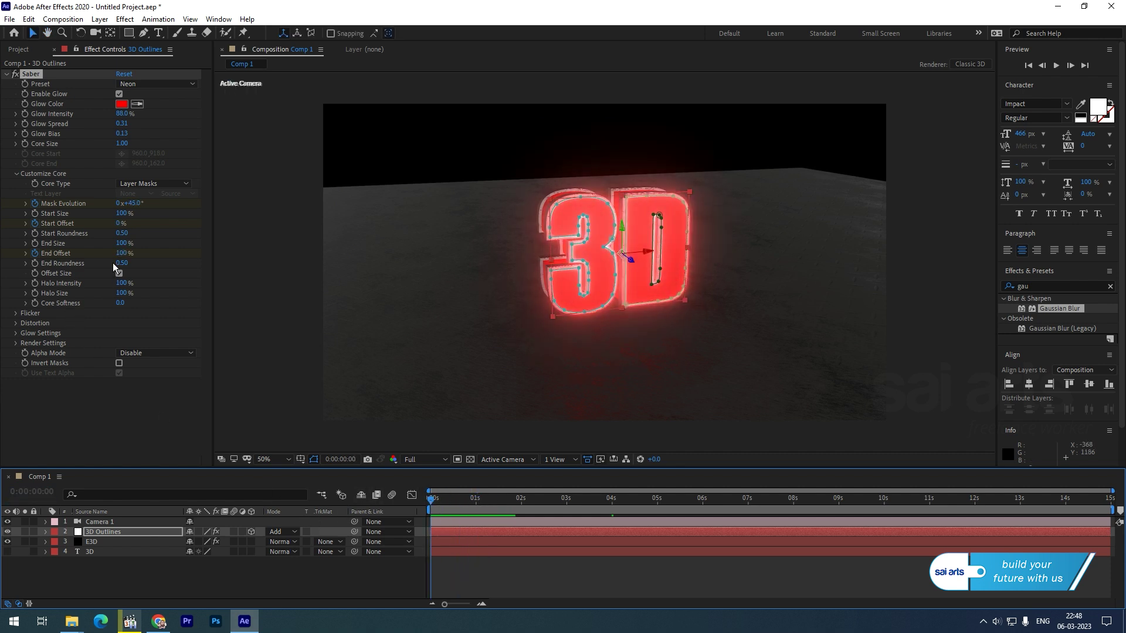
pyautogui.moveTo(122, 252); pyautogui.dragTo(91, 265)
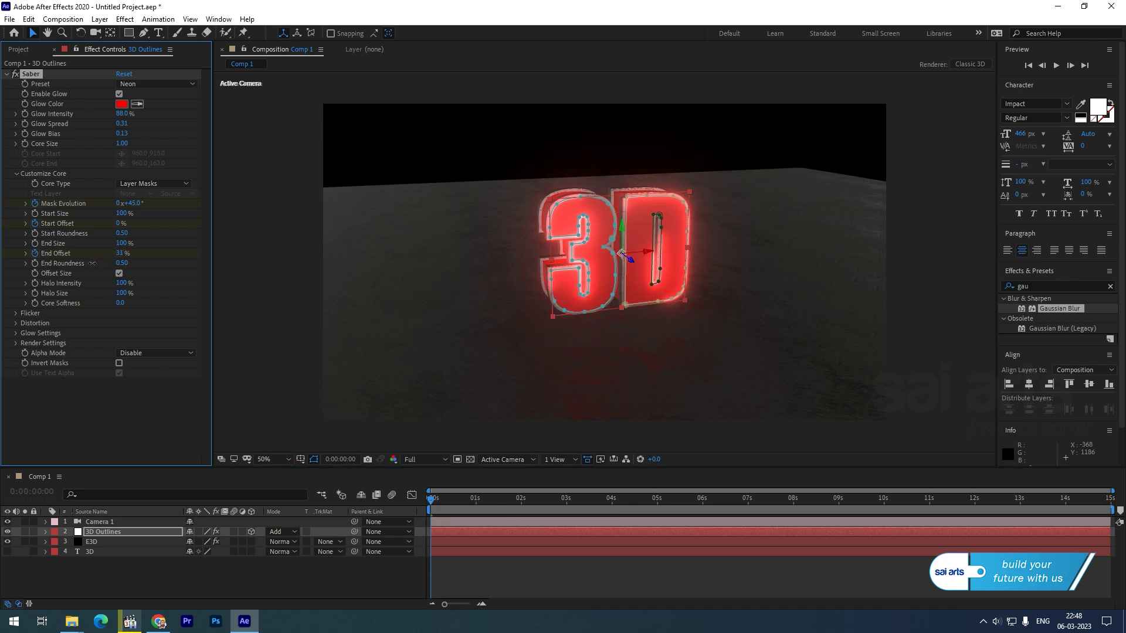
pyautogui.press('space')
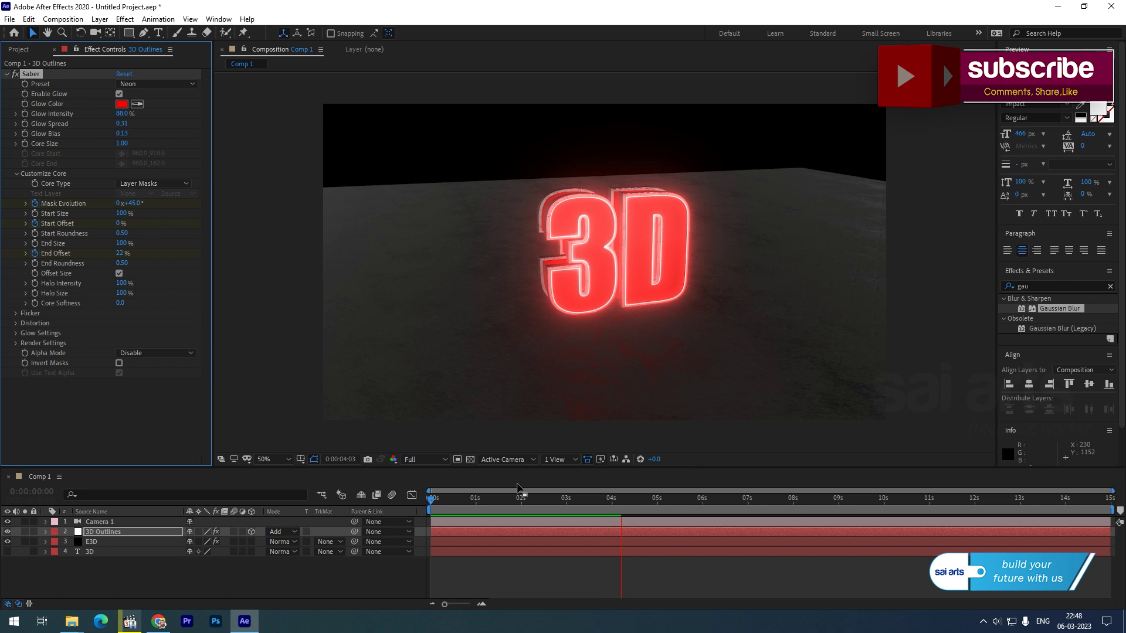
pyautogui.press('space')
pyautogui.press('space')
pyautogui.click(622, 499)
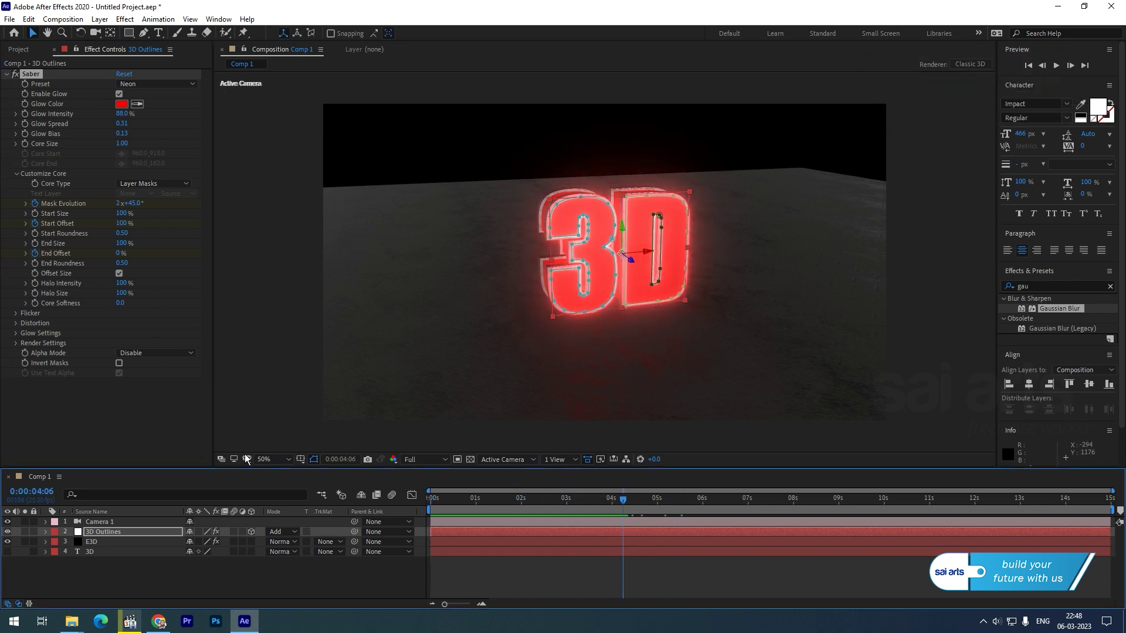
pyautogui.click(101, 531)
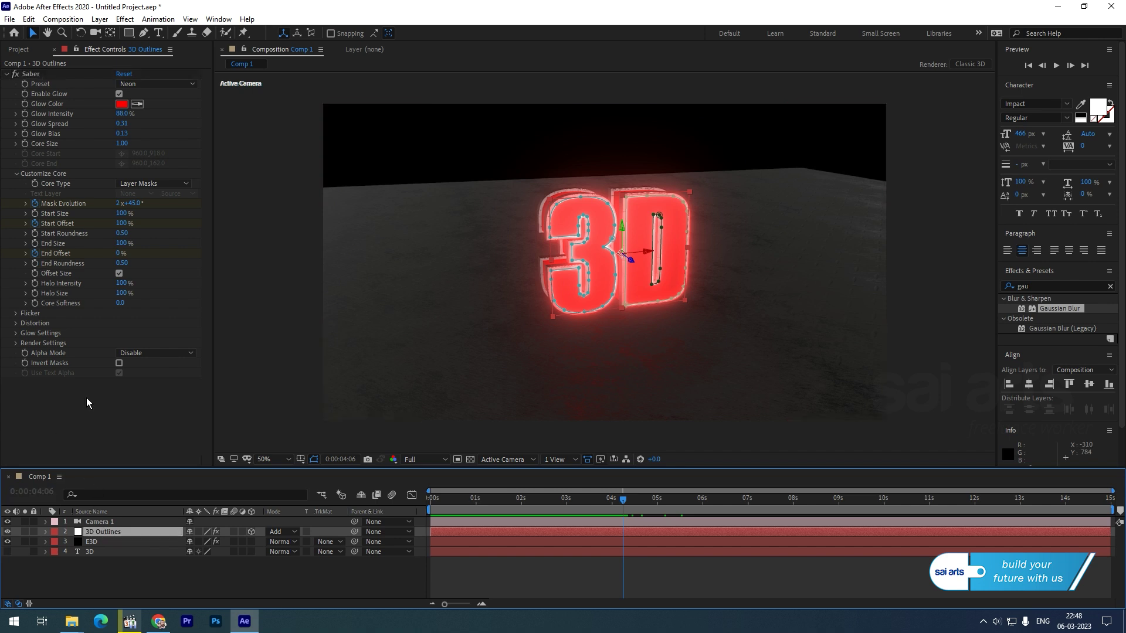
# Duplicate 3D Outlines with Ctrl+D and drag the copy's anchor point down using Pan Behind.
pyautogui.click(29, 19)
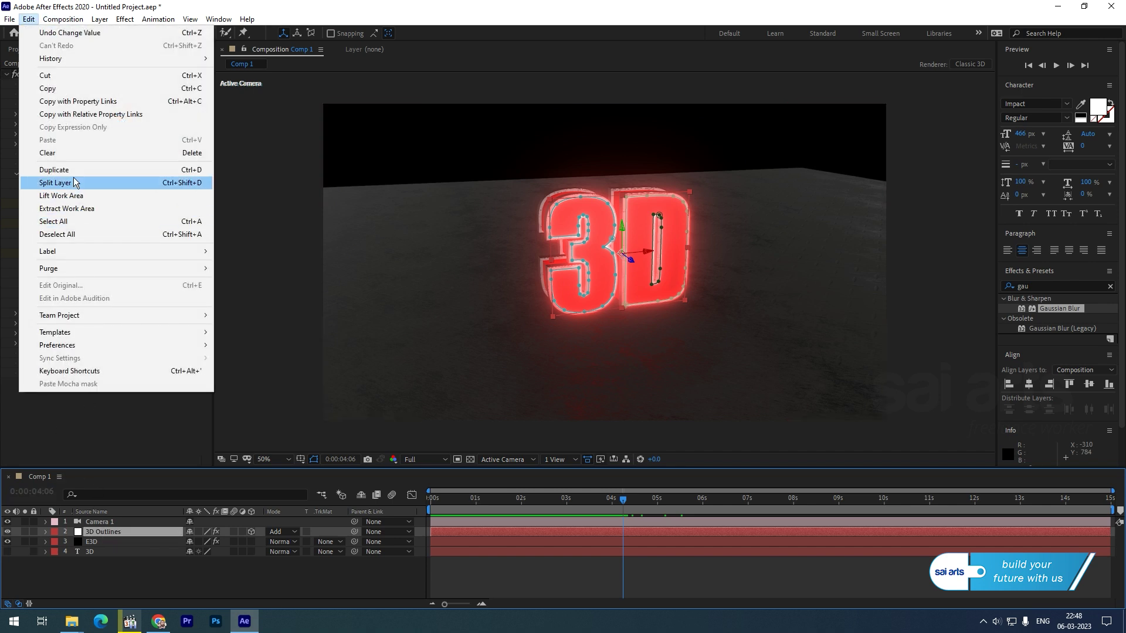
pyautogui.click(294, 304)
pyautogui.hotkey('ctrl', 'd')
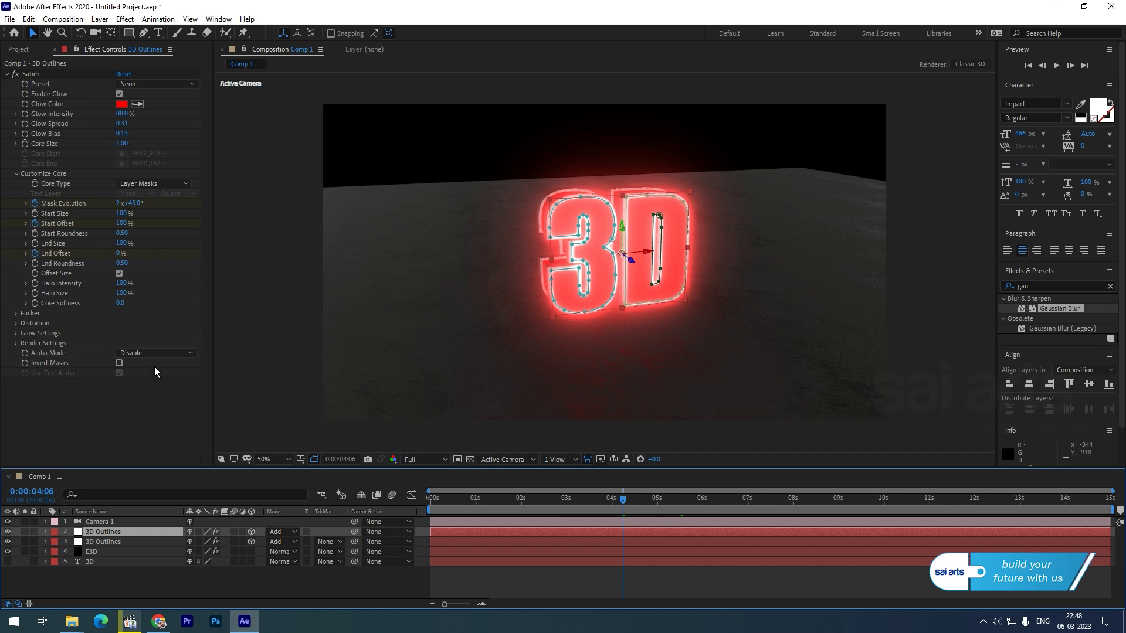
pyautogui.click(109, 33)
pyautogui.moveTo(621, 232); pyautogui.dragTo(623, 280)
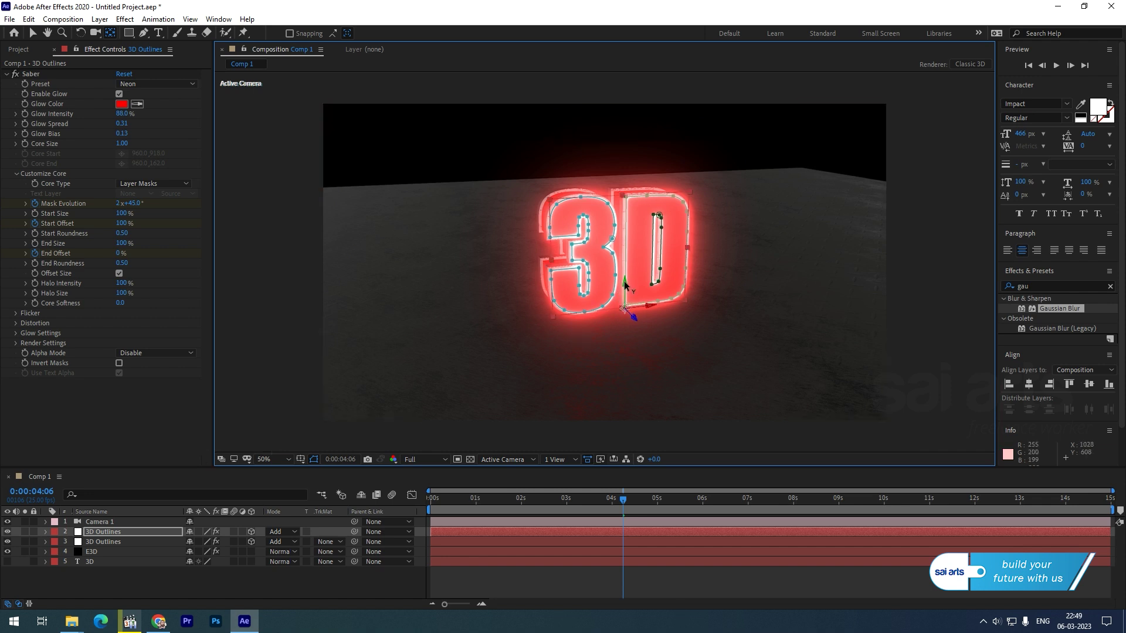
# Center the duplicated outline layer in view via Transform > Center In View.
pyautogui.click(104, 532)
pyautogui.rightClick(104, 532)
pyautogui.moveTo(181, 252)
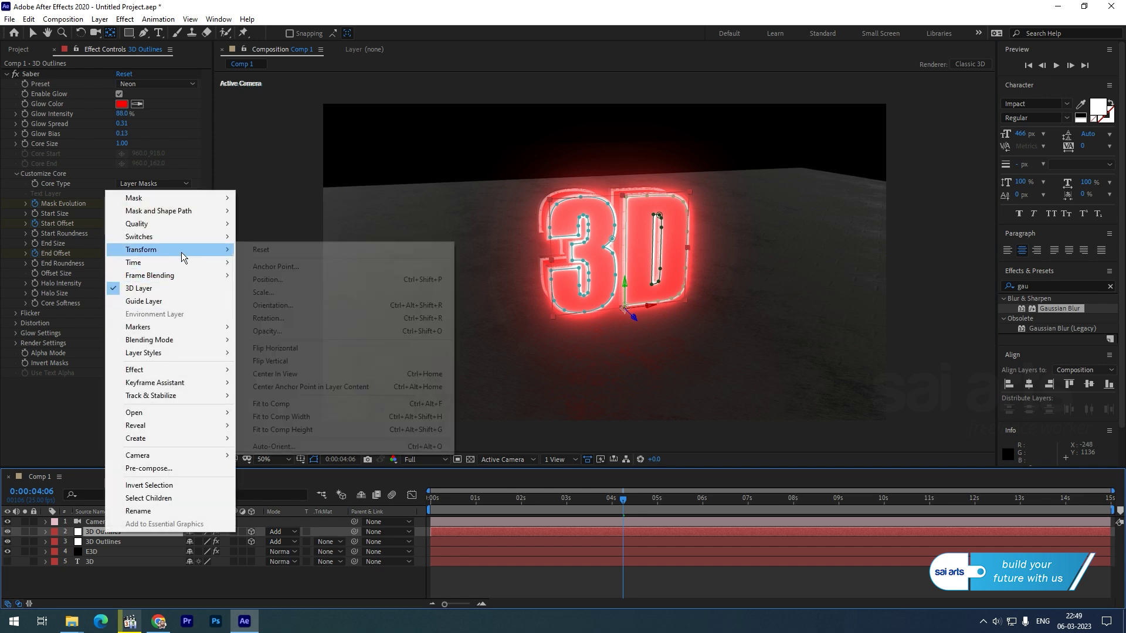
pyautogui.click(317, 374)
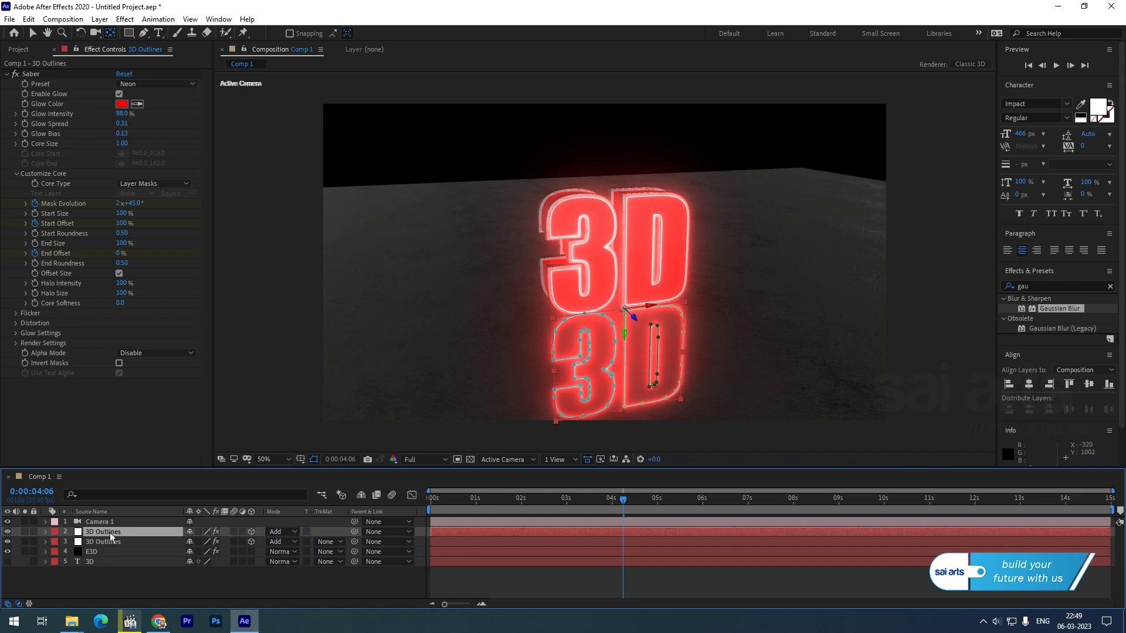
# Set the duplicate outline's Opacity to 20% and deselect it.
pyautogui.press('t')
pyautogui.click(193, 542)
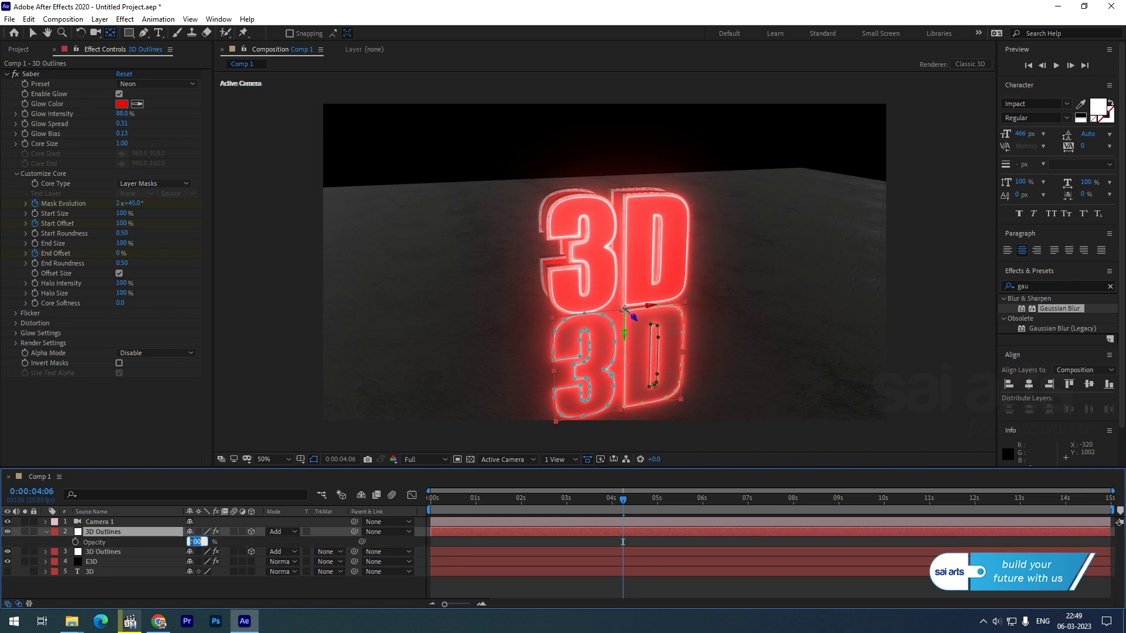
pyautogui.write('20')
pyautogui.press('Return')
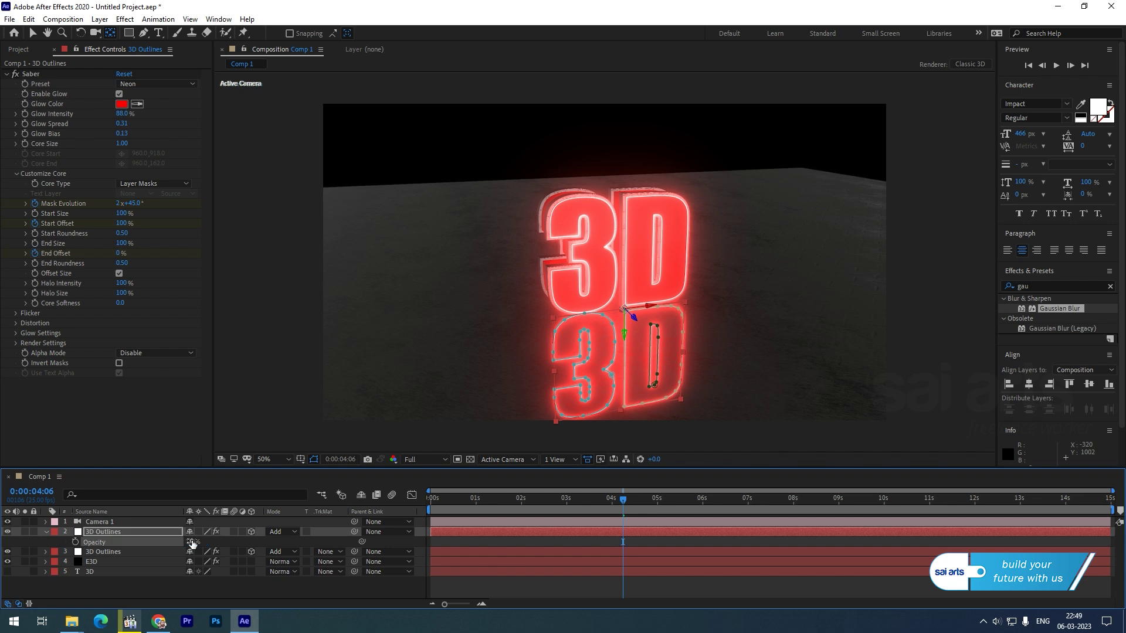
pyautogui.click(34, 35)
pyautogui.click(948, 244)
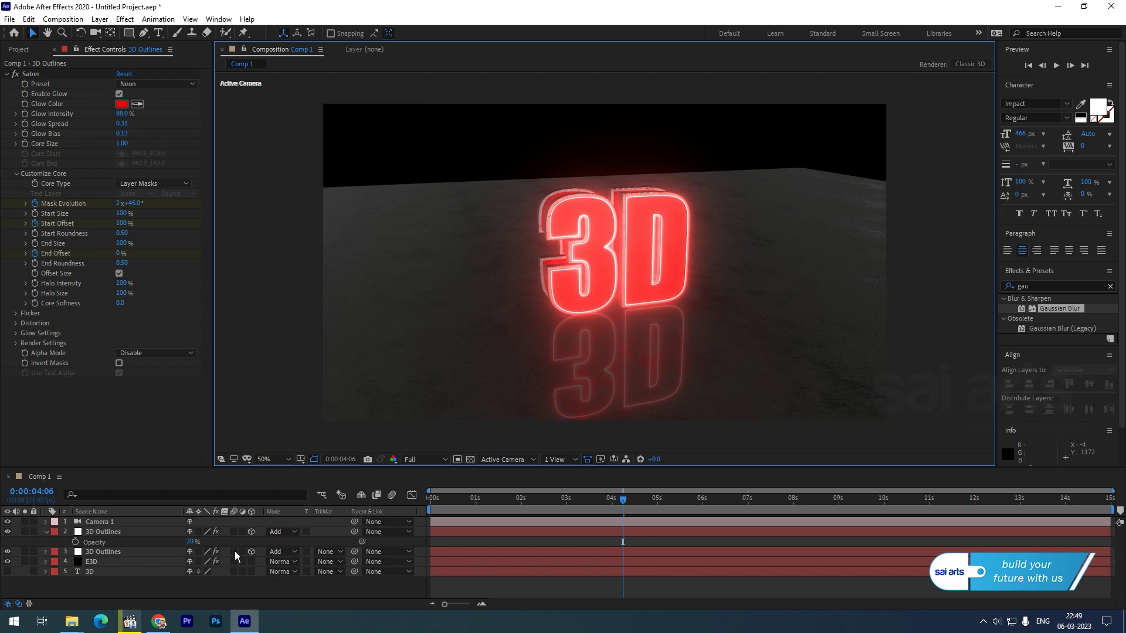
# On the E3D layer, expand Render Settings > Ambient Occlusion and enable AO.
pyautogui.click(46, 531)
pyautogui.click(95, 552)
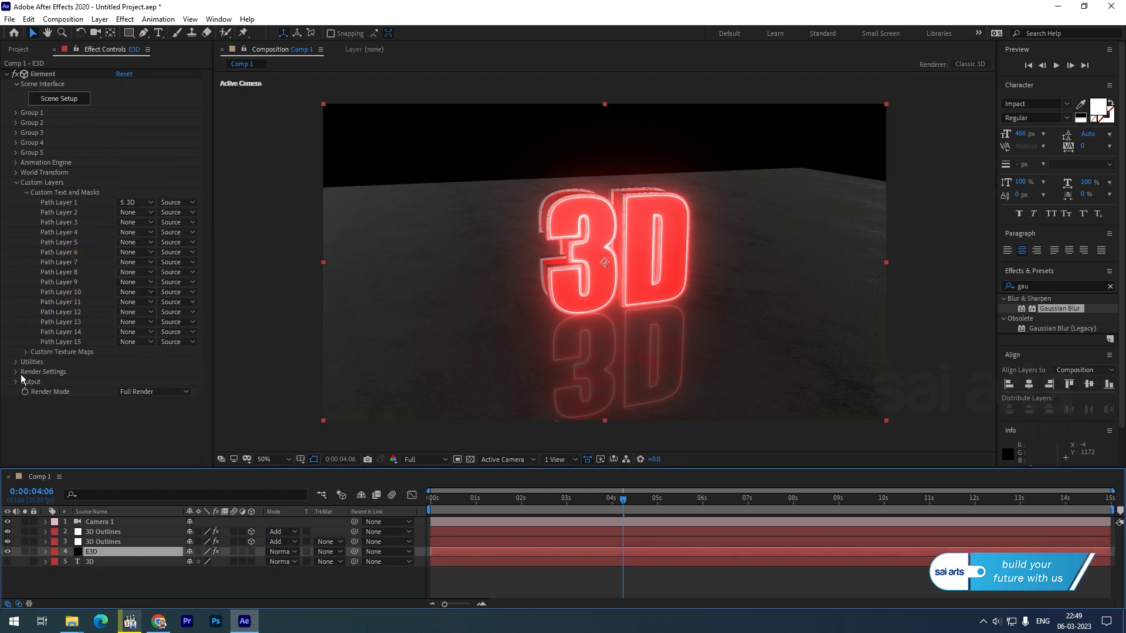
pyautogui.click(16, 372)
pyautogui.scroll(-2, 139, 356)
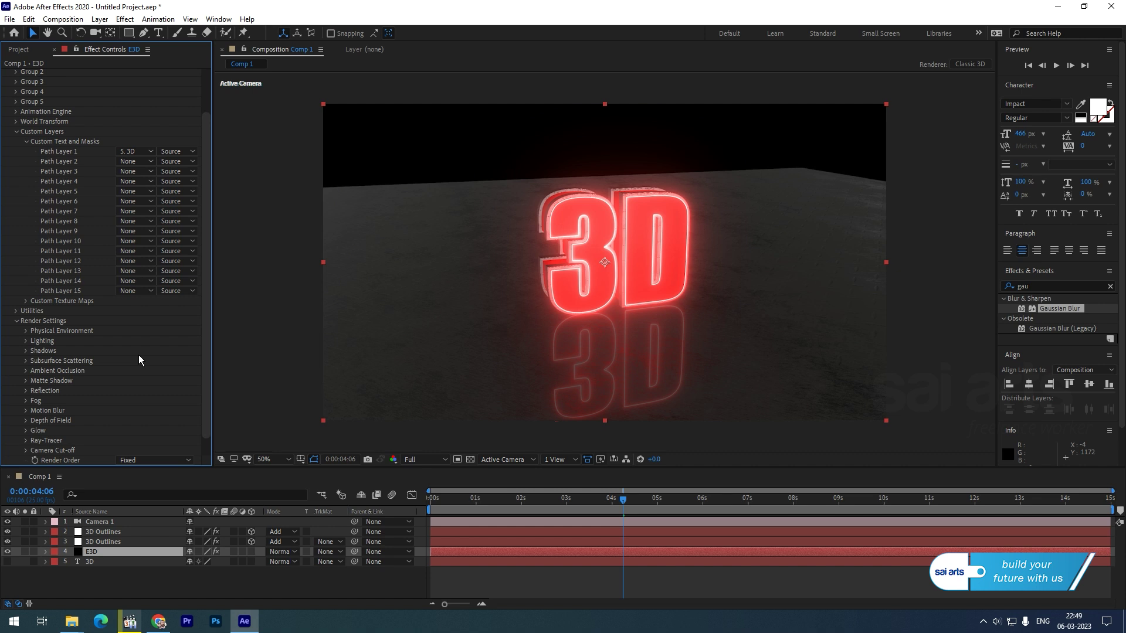
pyautogui.click(25, 371)
pyautogui.scroll(-2, 156, 384)
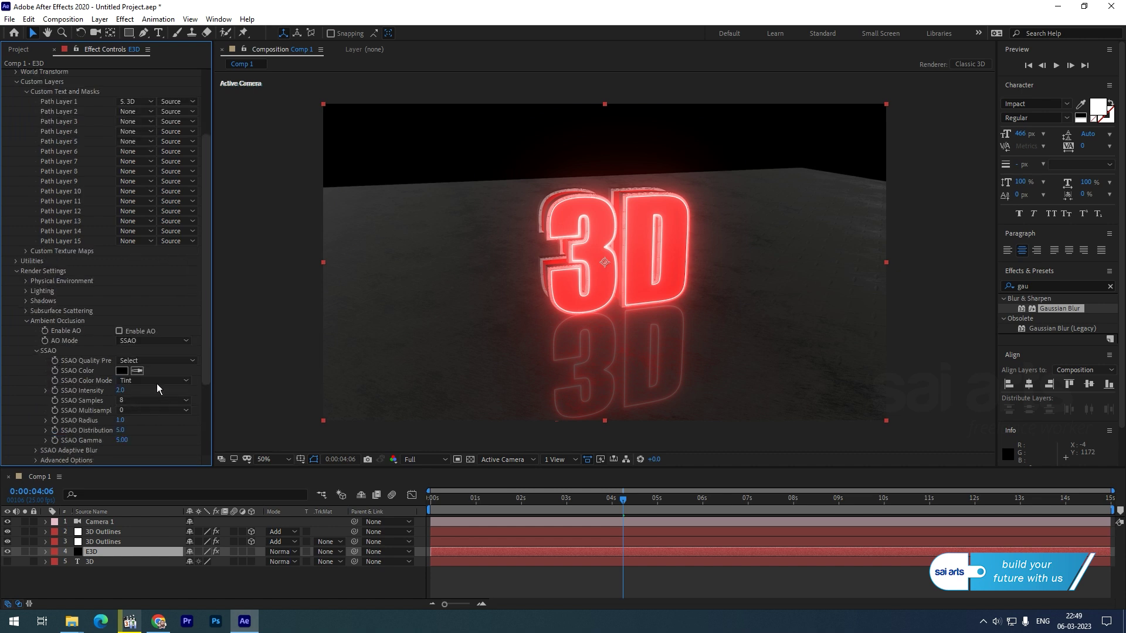
pyautogui.click(119, 331)
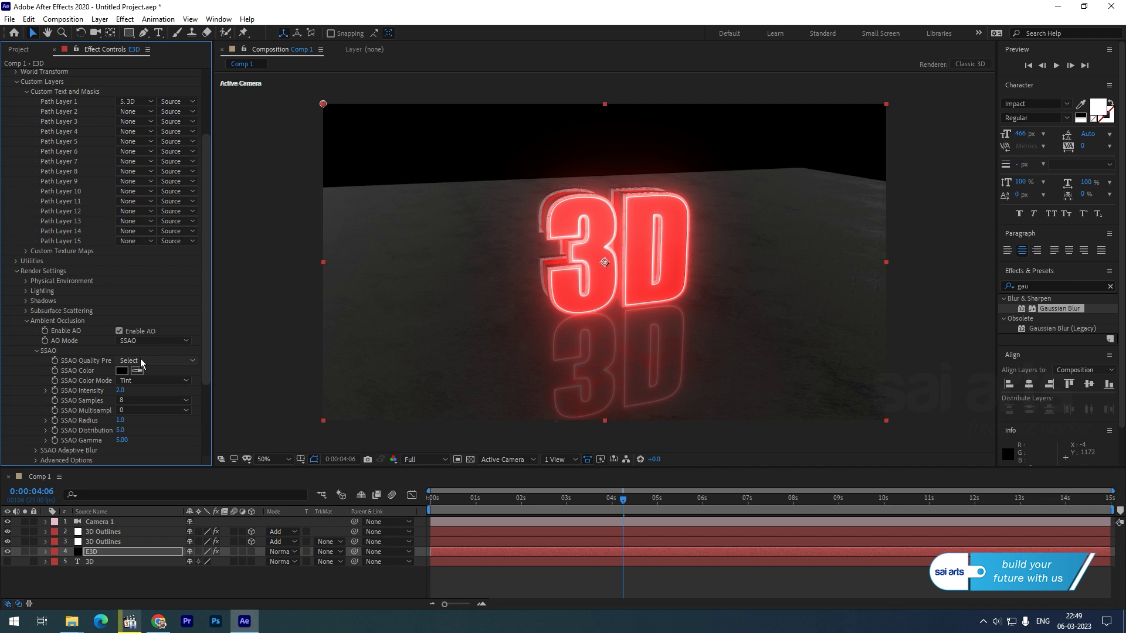
# Set SSAO Intensity to 20 and SSAO Samples to 64.
pyautogui.click(126, 389)
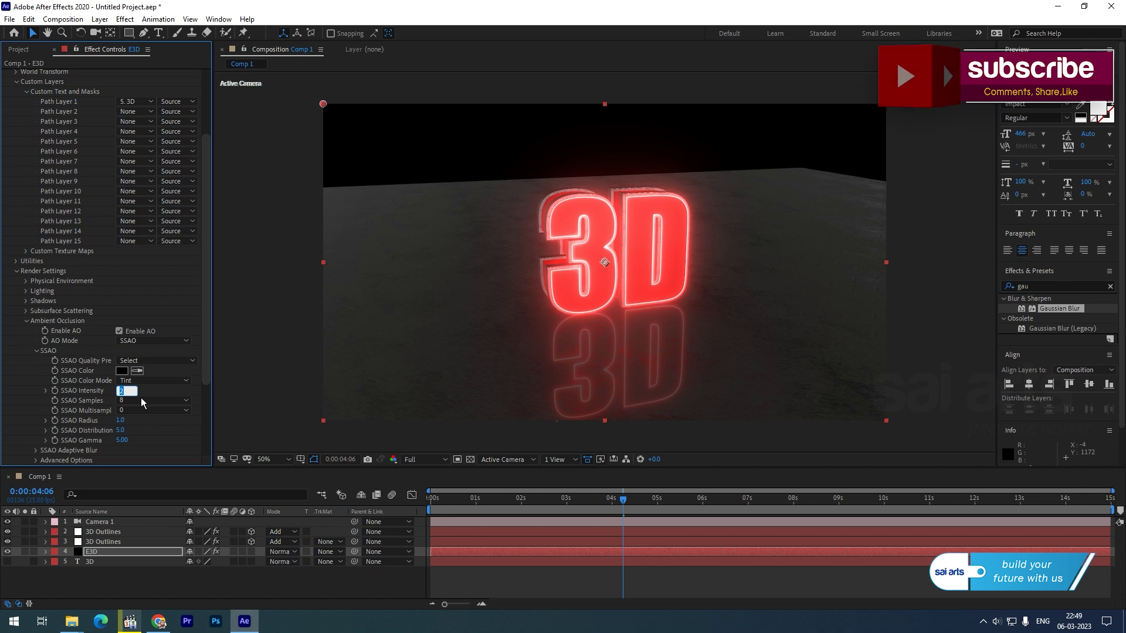
pyautogui.write('20')
pyautogui.press('Return')
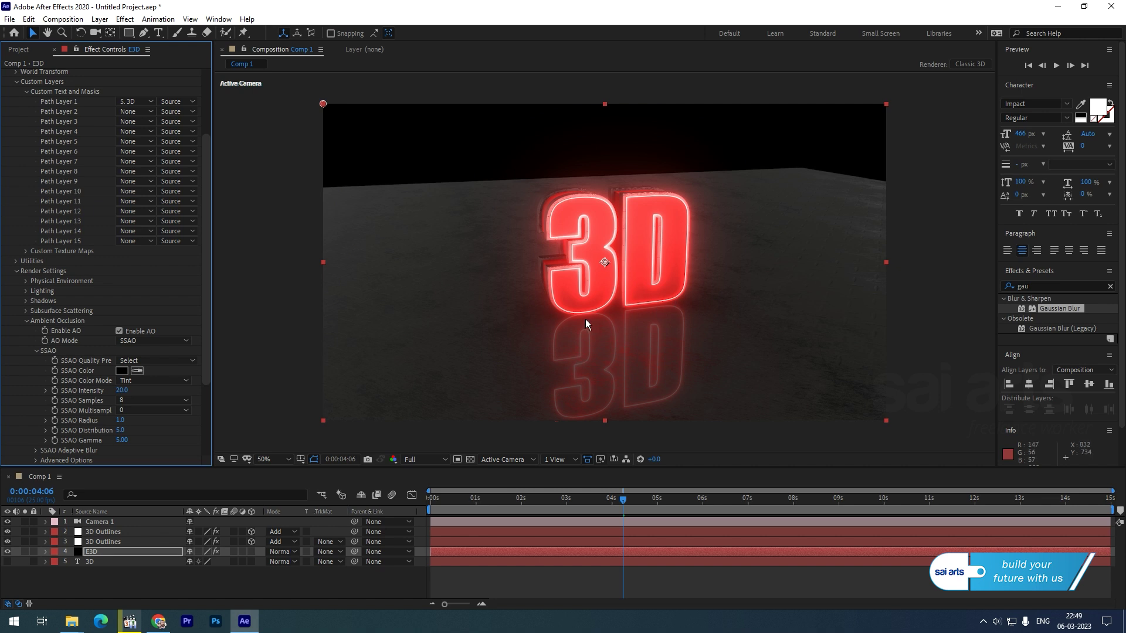
pyautogui.click(143, 398)
pyautogui.click(152, 439)
pyautogui.click(149, 399)
pyautogui.click(139, 447)
pyautogui.scroll(-2, 175, 413)
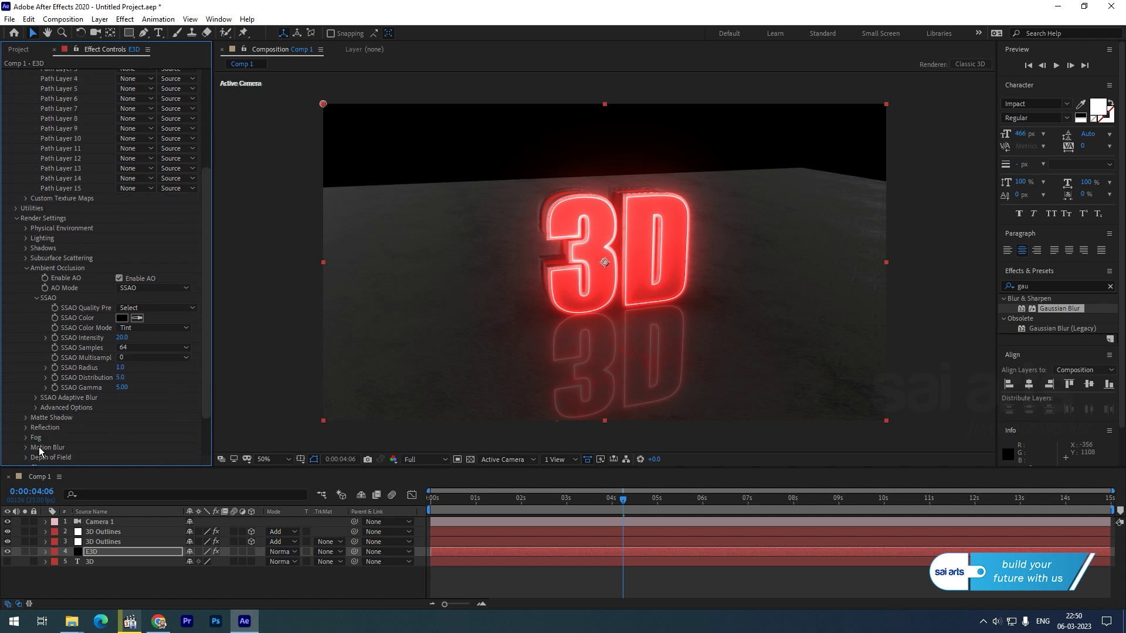
# Expand the Element Fog settings and raise Fog Opacity to 100%.
pyautogui.click(26, 437)
pyautogui.scroll(-2, 158, 398)
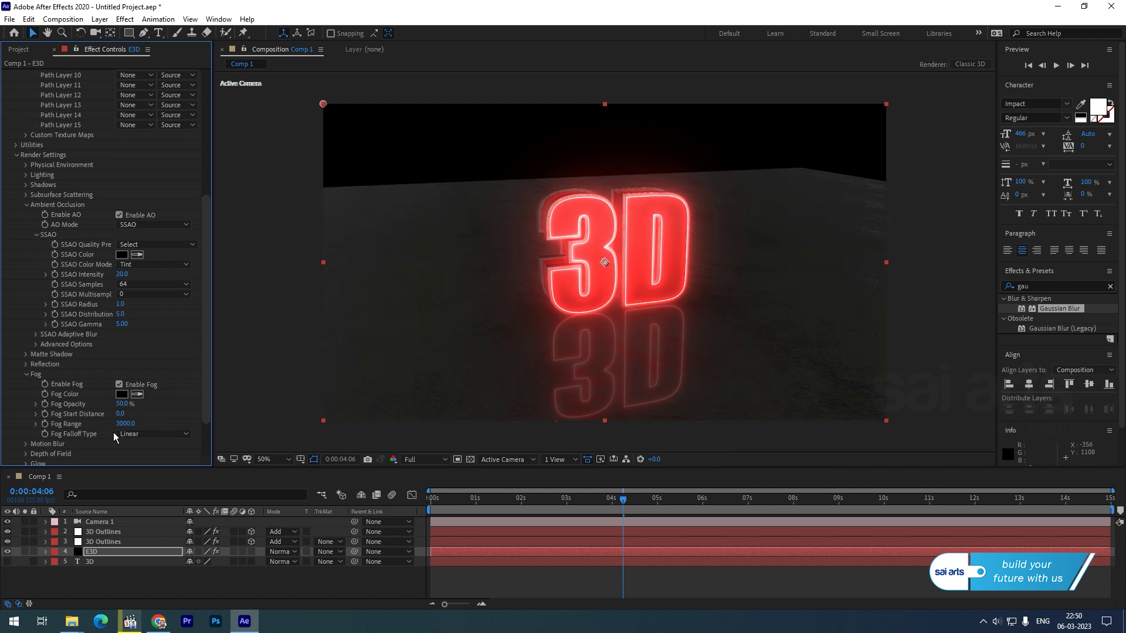
pyautogui.moveTo(139, 401); pyautogui.dragTo(230, 393)
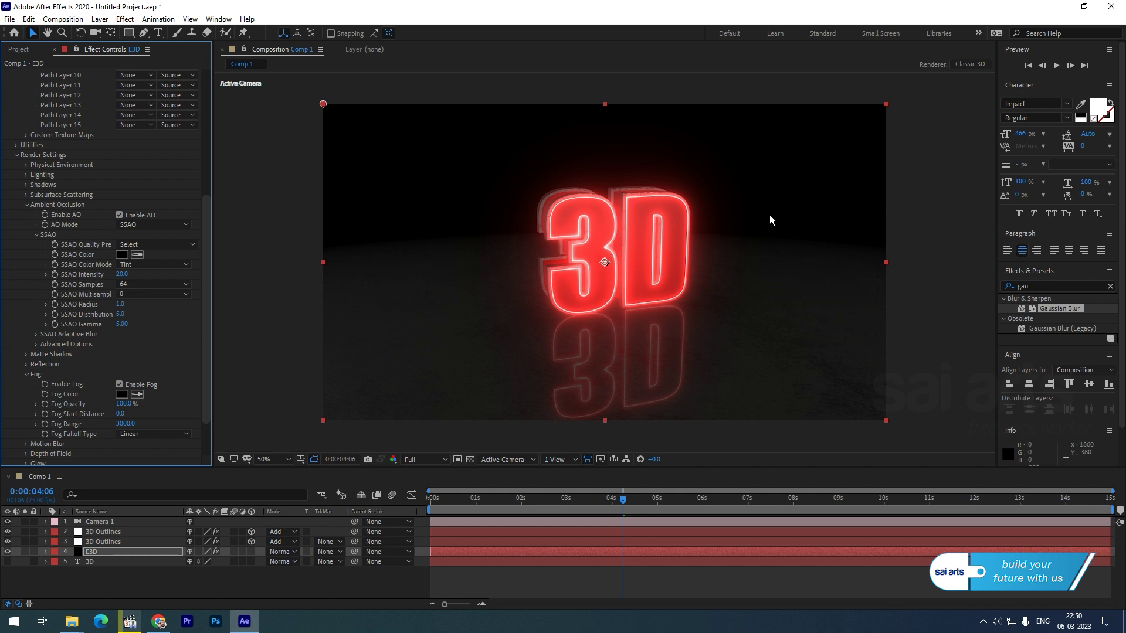
# Set Fog Start Distance to 670 and collapse the Ambient Occlusion settings.
pyautogui.click(119, 413)
pyautogui.write('1090')
pyautogui.press('Return')
pyautogui.moveTo(181, 408); pyautogui.dragTo(133, 414)
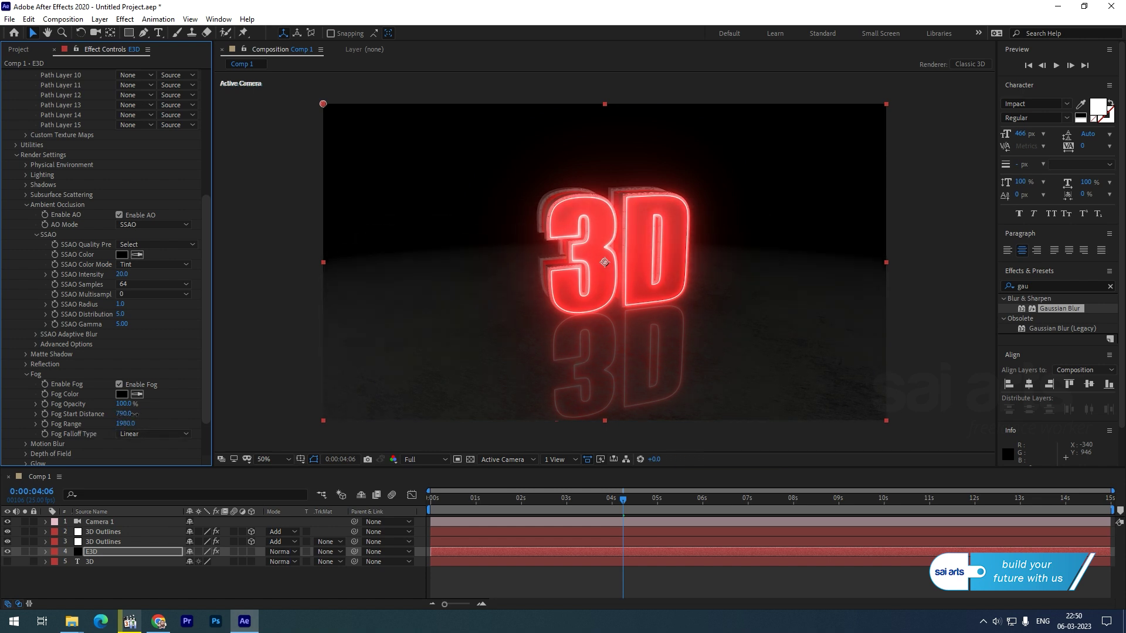
pyautogui.click(919, 300)
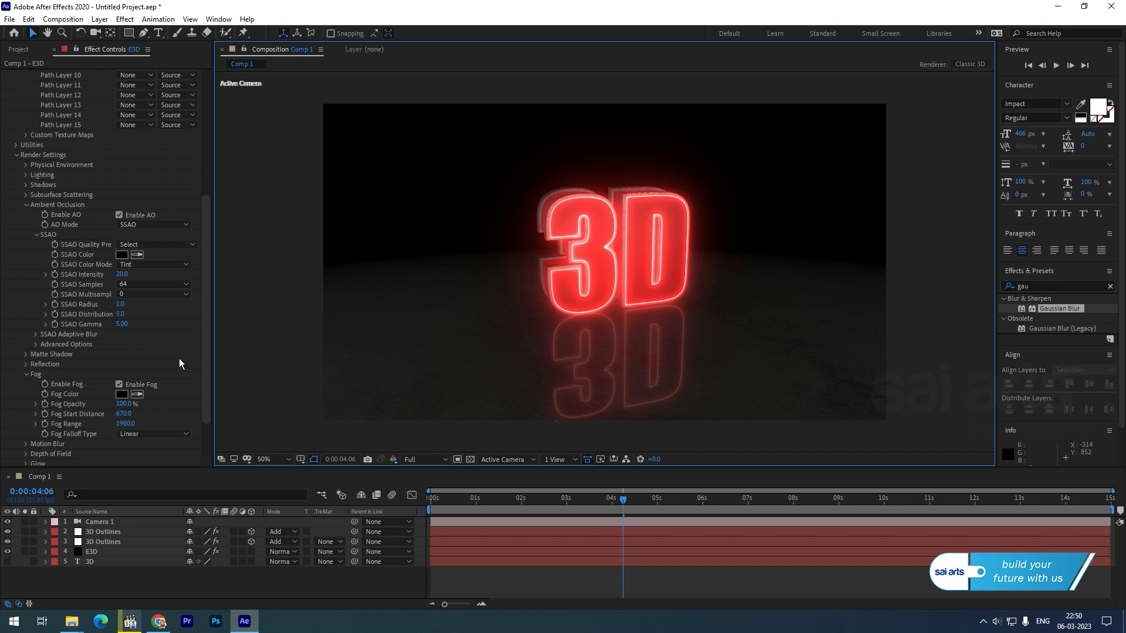
pyautogui.click(26, 206)
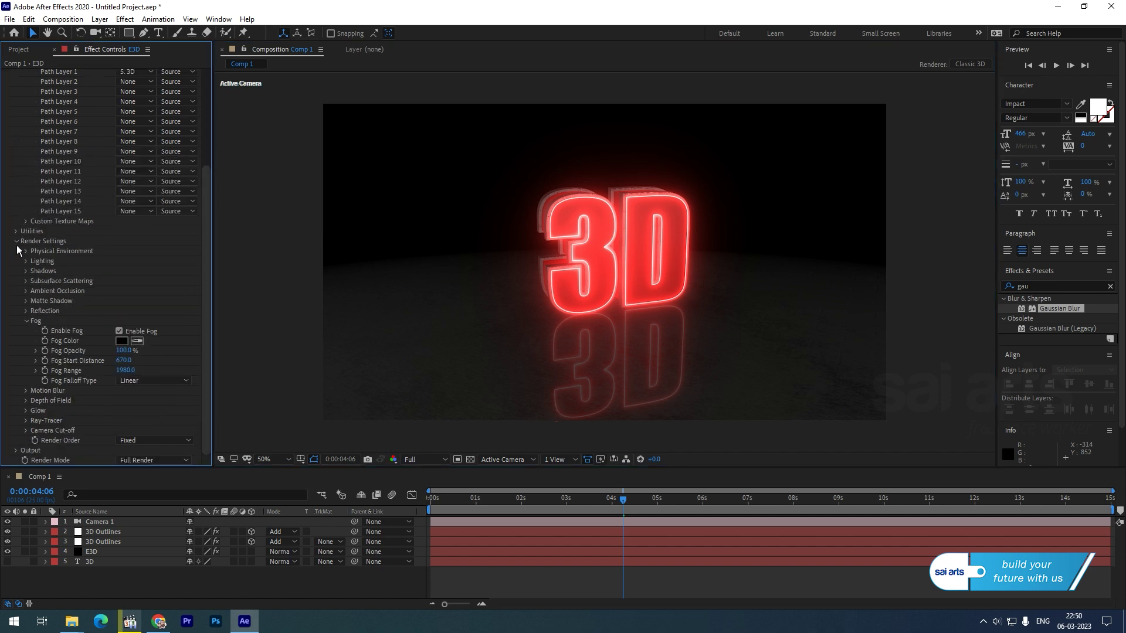
# Tick Enhanced Multisampling under Element's Output settings, then select the Camera 1 layer.
pyautogui.click(17, 243)
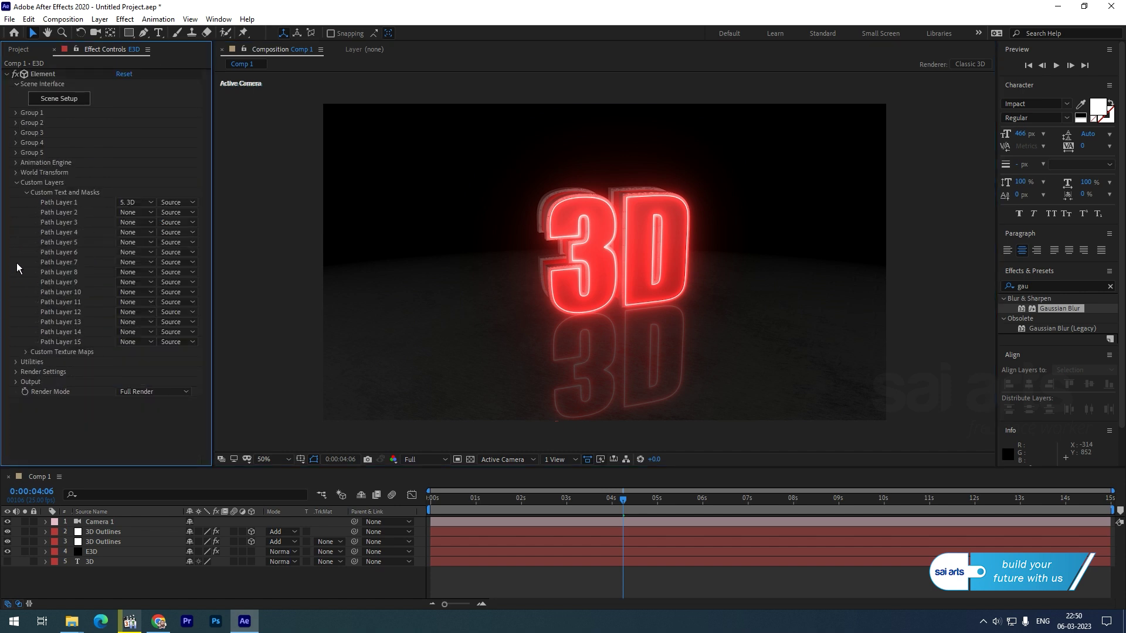
pyautogui.click(16, 382)
pyautogui.scroll(-3, 173, 434)
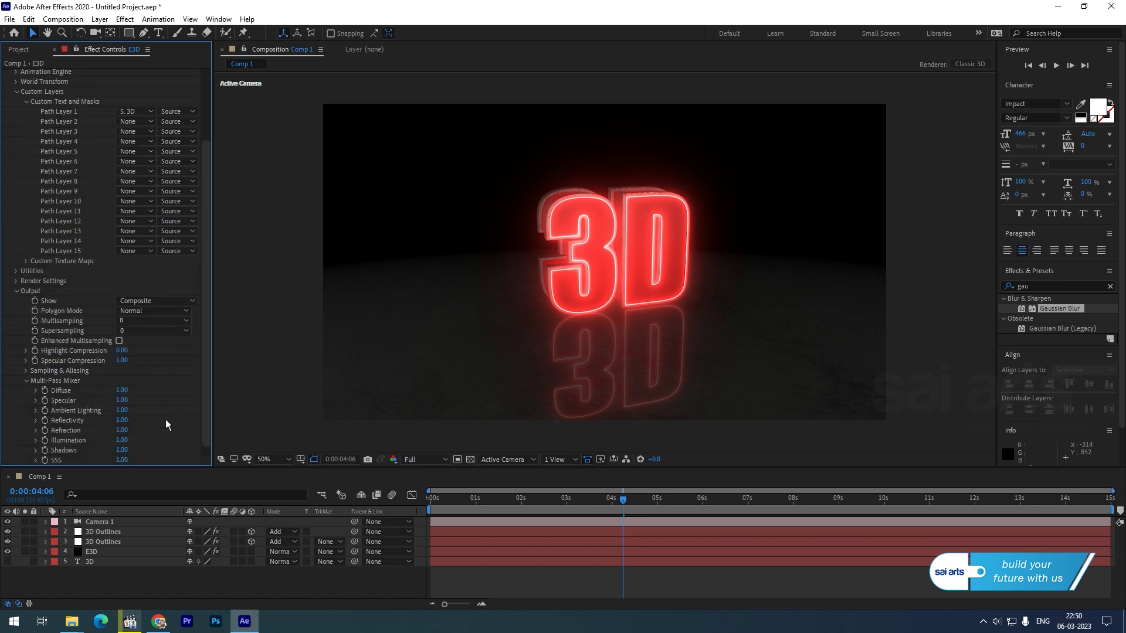
pyautogui.click(119, 344)
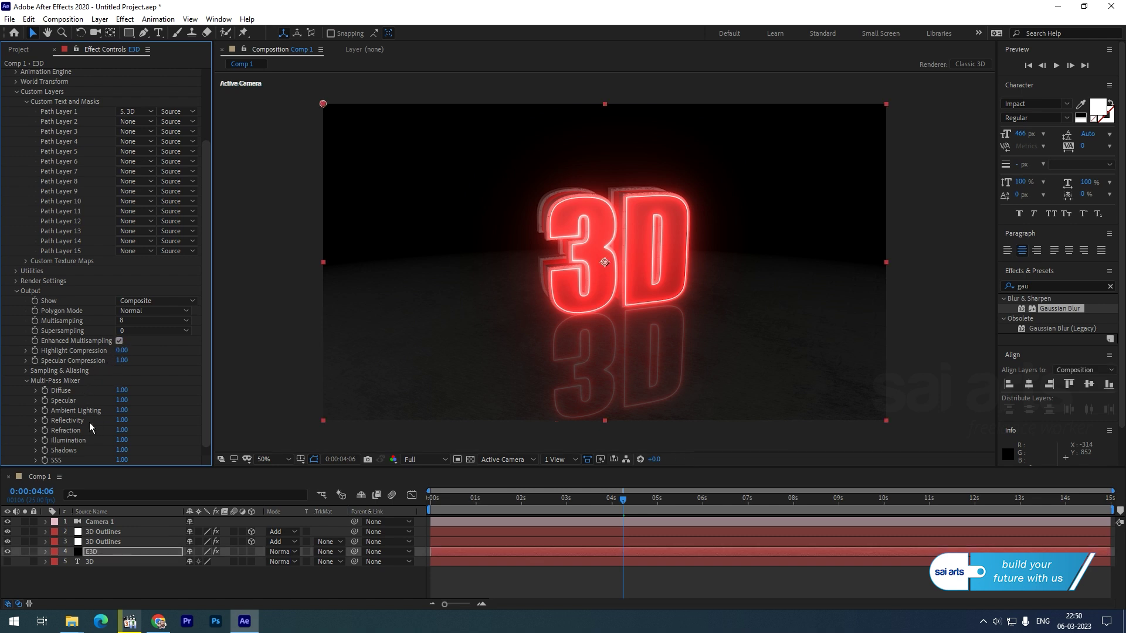
pyautogui.click(16, 291)
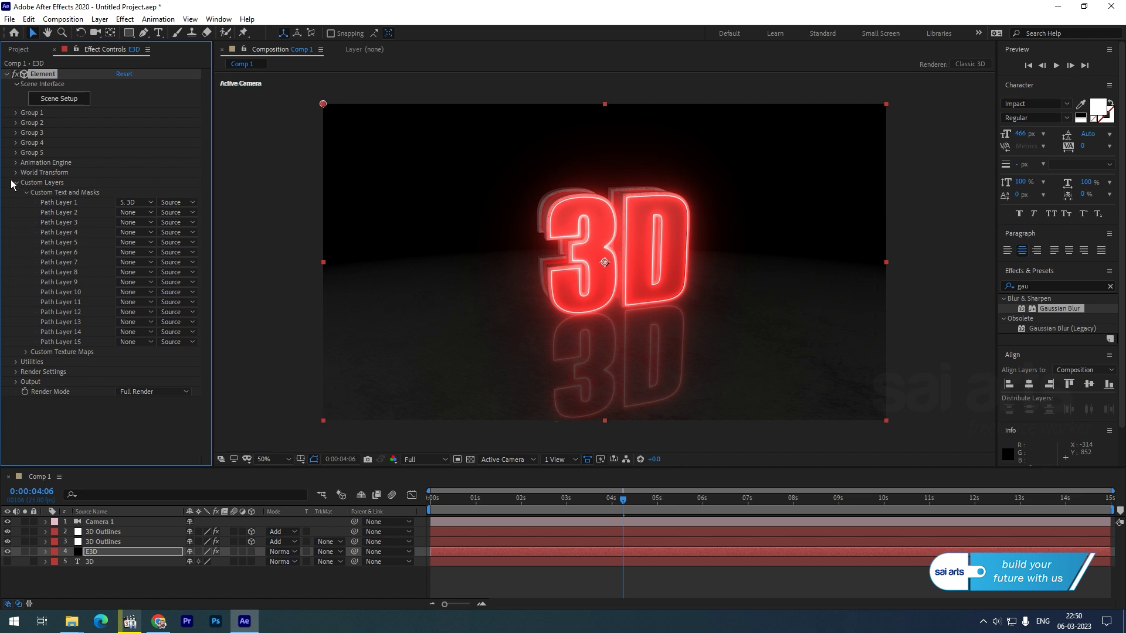
pyautogui.click(153, 585)
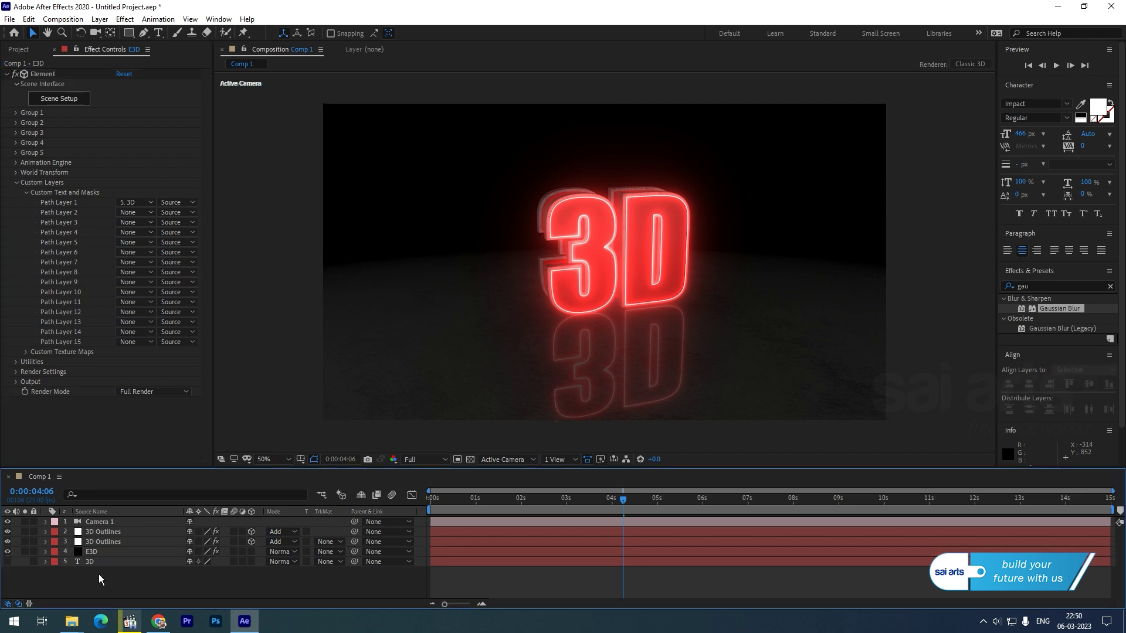
pyautogui.click(96, 521)
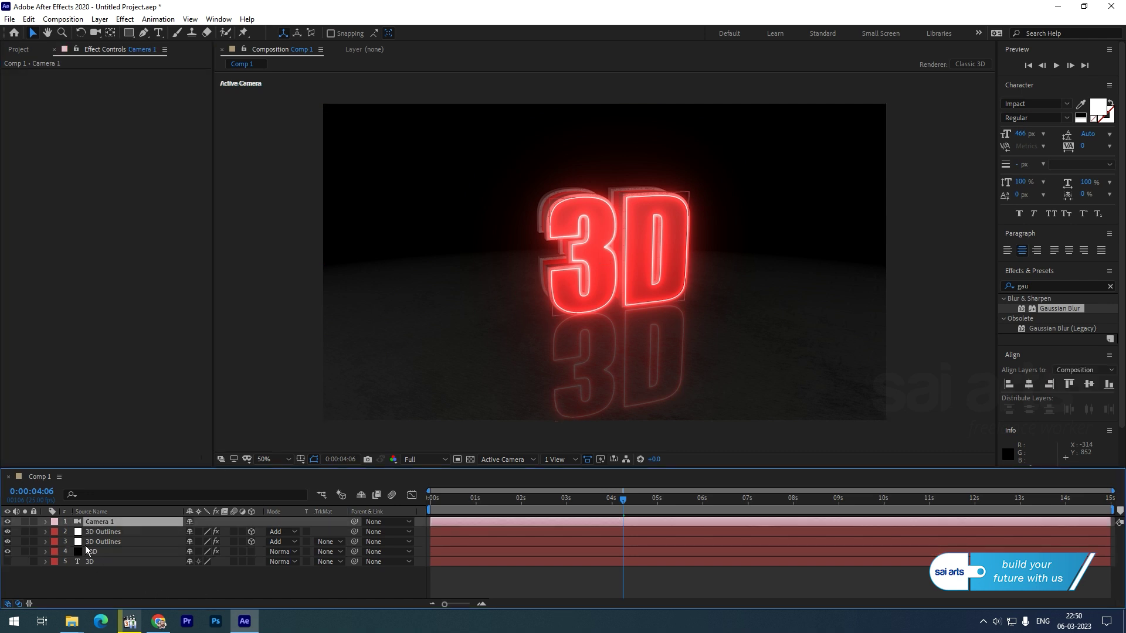
# Add Camera 1 Point of Interest and Position keyframes at 0 seconds.
pyautogui.click(46, 522)
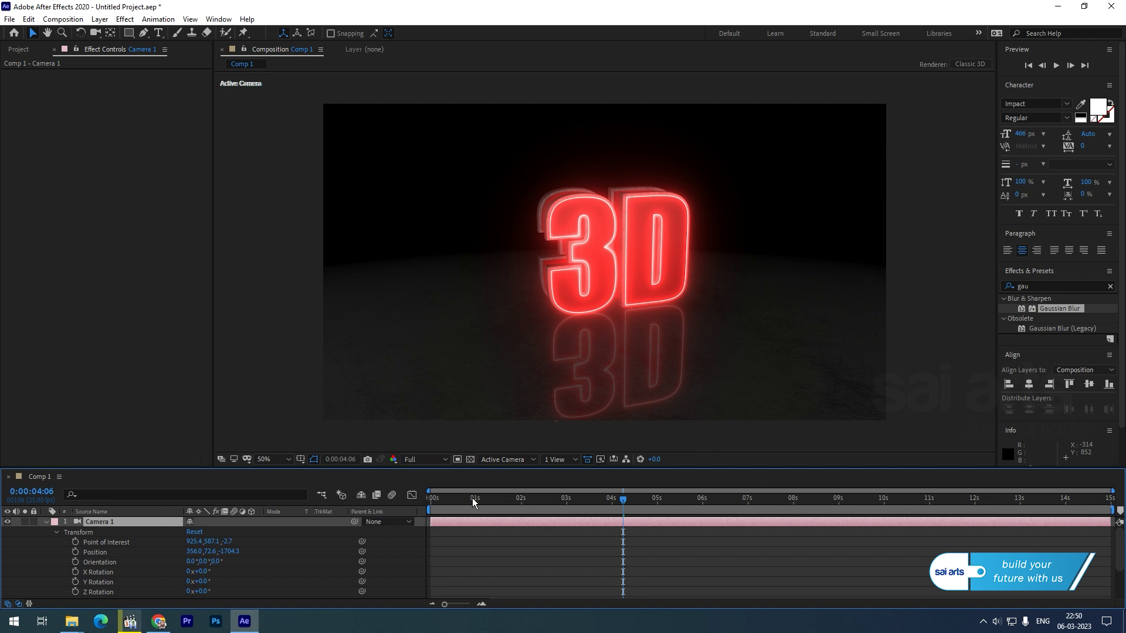
pyautogui.moveTo(472, 498); pyautogui.dragTo(295, 514)
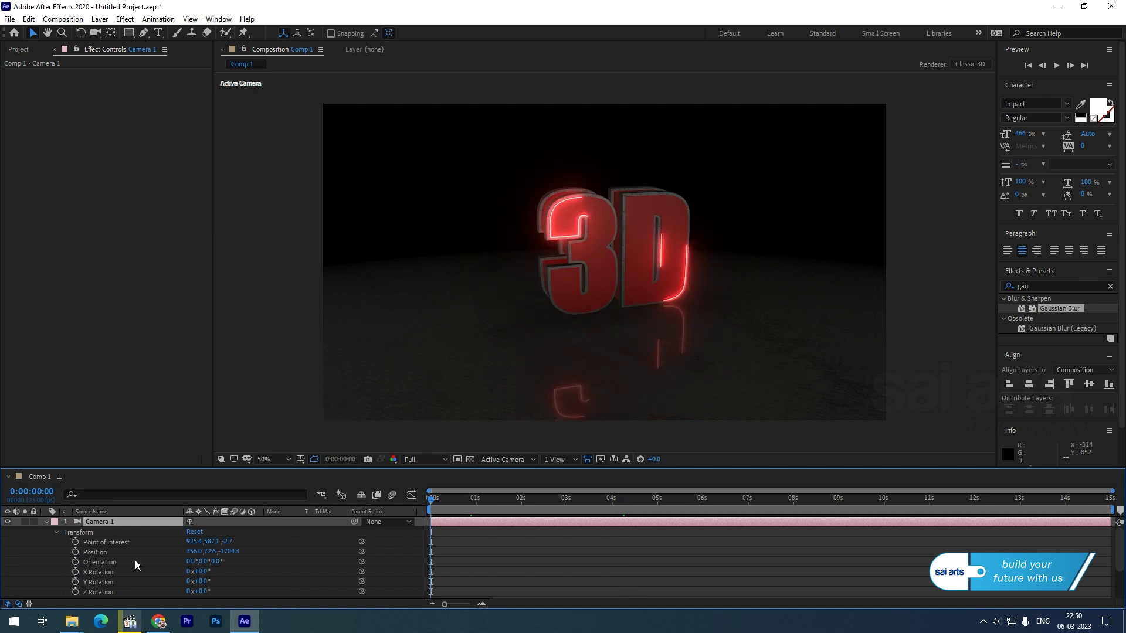
pyautogui.click(75, 541)
pyautogui.click(75, 552)
# At 2 seconds, move the camera along X, push it closer, raise it, and adjust Point of Interest Y.
pyautogui.moveTo(423, 502); pyautogui.dragTo(520, 500)
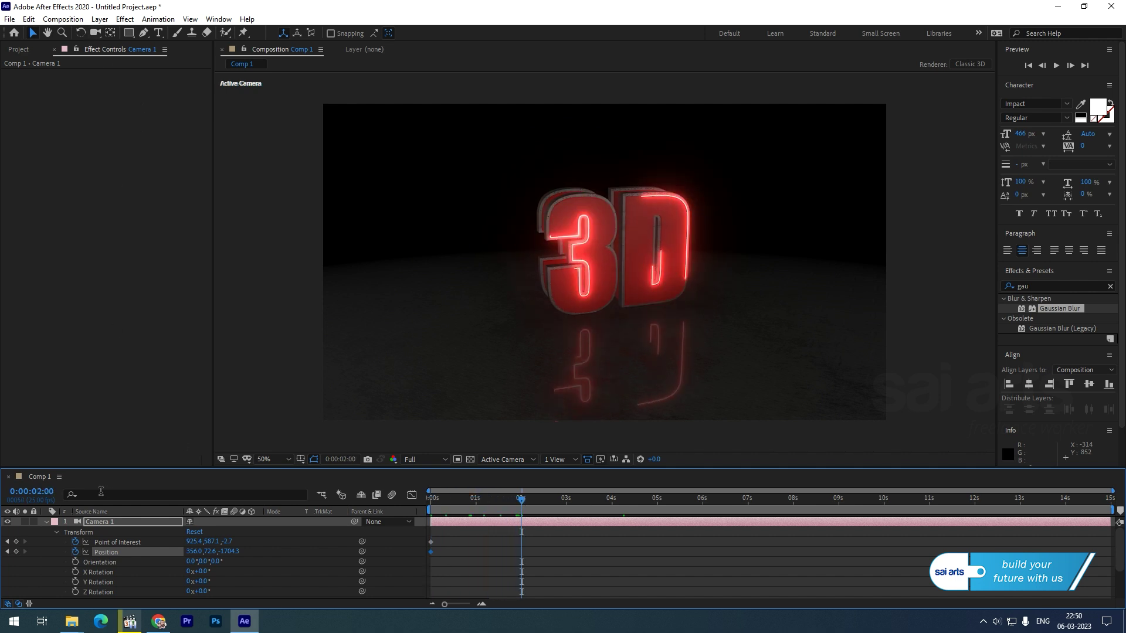
pyautogui.moveTo(203, 552); pyautogui.dragTo(691, 503)
pyautogui.moveTo(234, 551); pyautogui.dragTo(531, 506)
pyautogui.click(225, 541)
pyautogui.moveTo(214, 551); pyautogui.dragTo(529, 540)
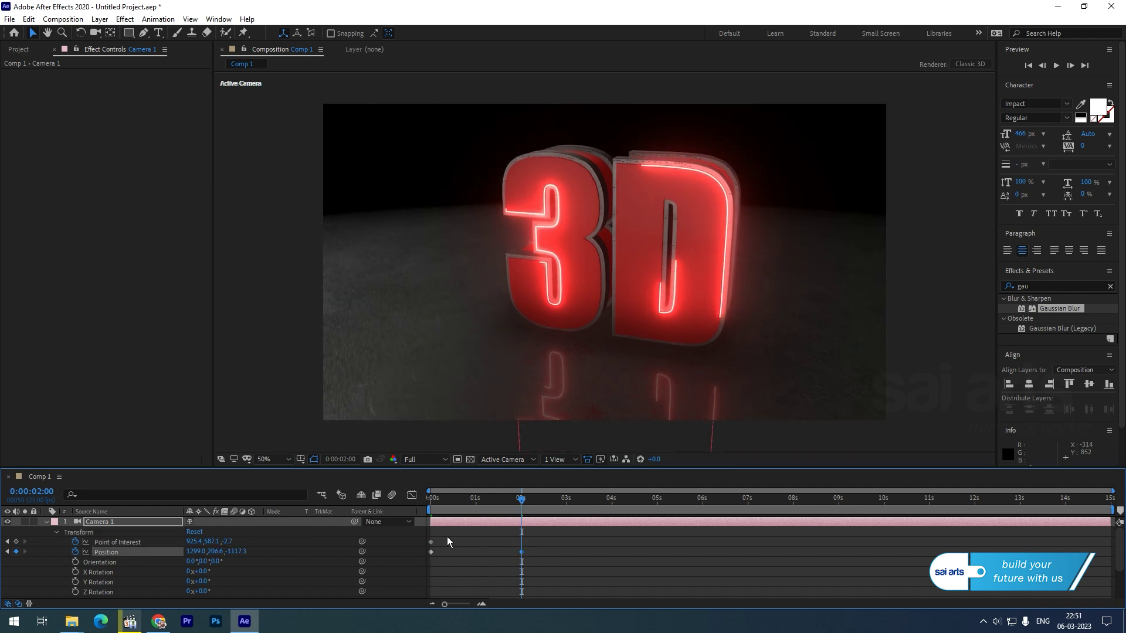
pyautogui.moveTo(220, 542); pyautogui.dragTo(273, 539)
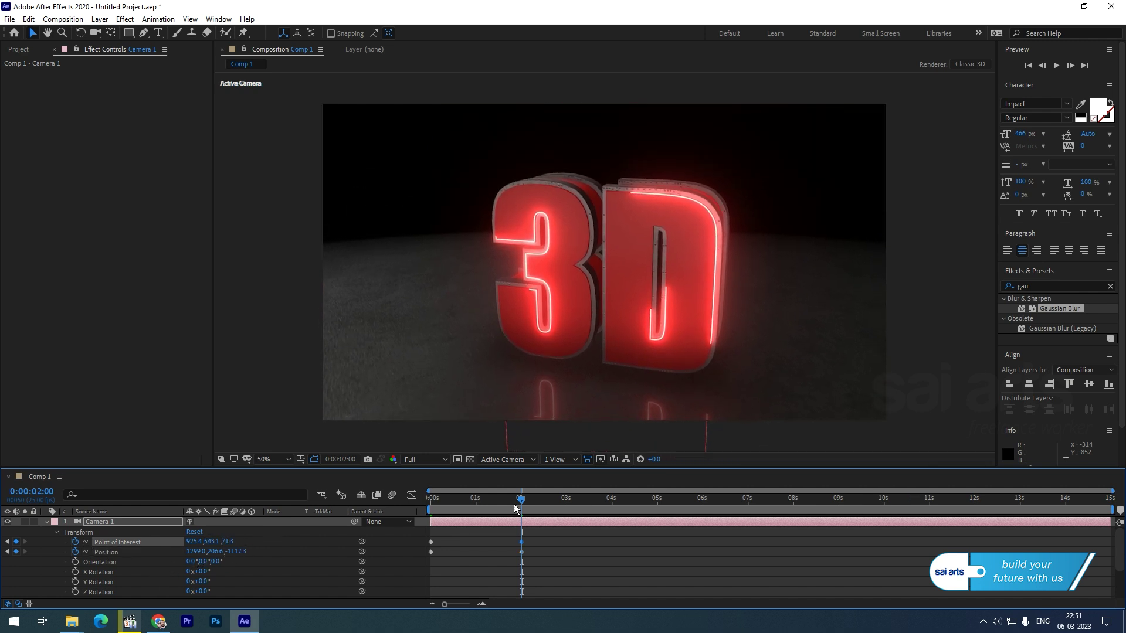
# Preview the camera push-in from the start of the timeline.
pyautogui.press('Home')
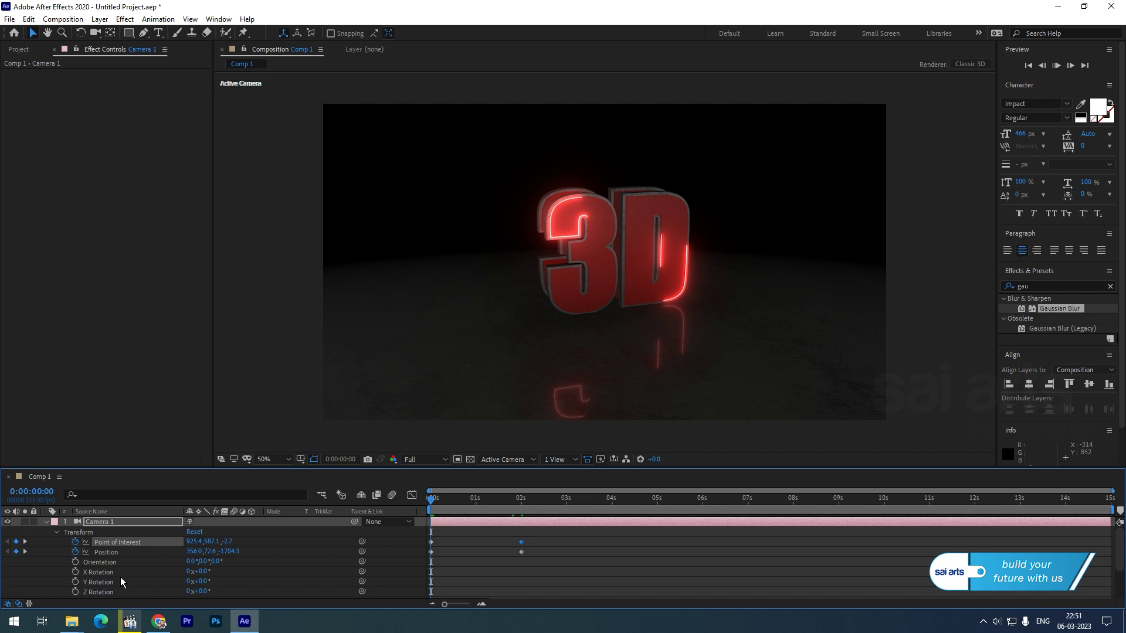
pyautogui.press('space')
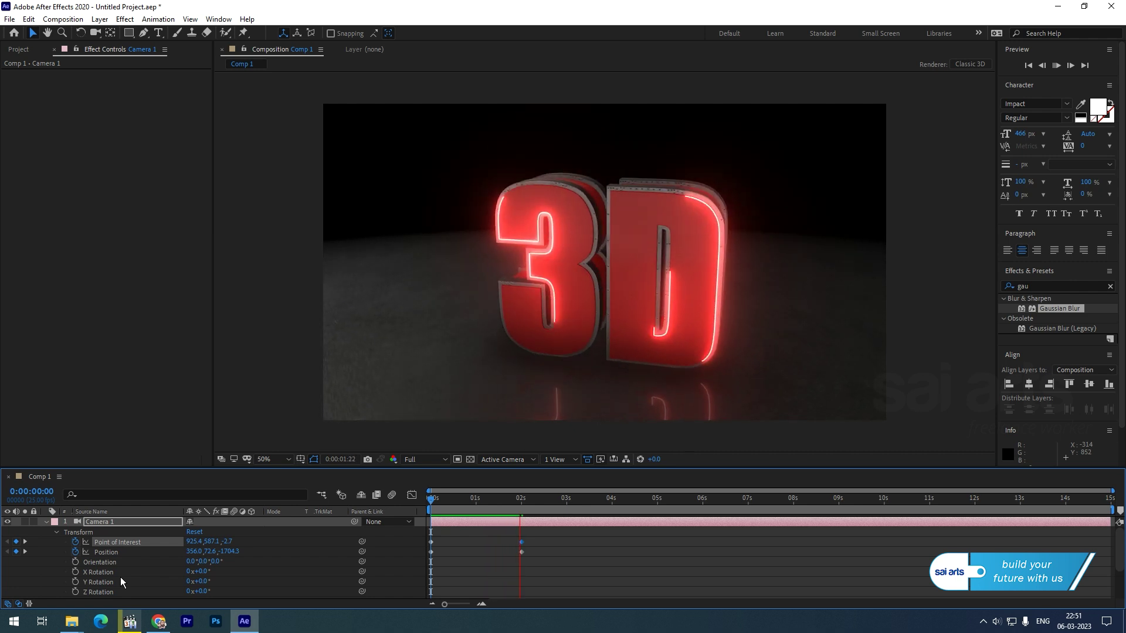
pyautogui.press('space')
pyautogui.moveTo(468, 503); pyautogui.dragTo(502, 505)
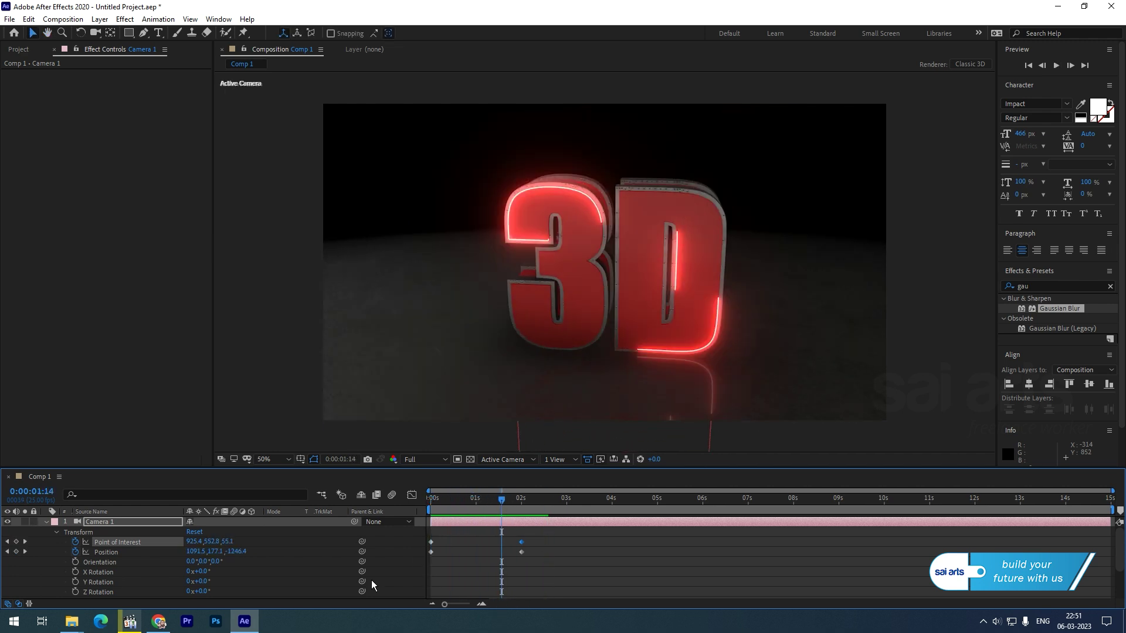
pyautogui.click(130, 622)
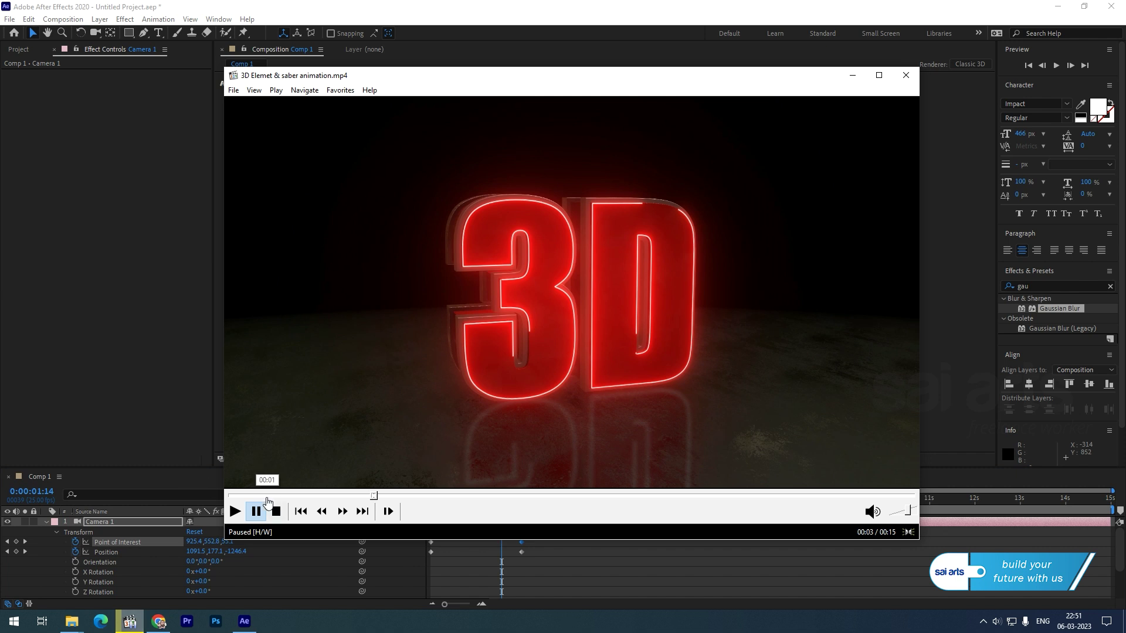
pyautogui.click(233, 497)
pyautogui.moveTo(232, 497); pyautogui.dragTo(359, 496)
pyautogui.click(244, 622)
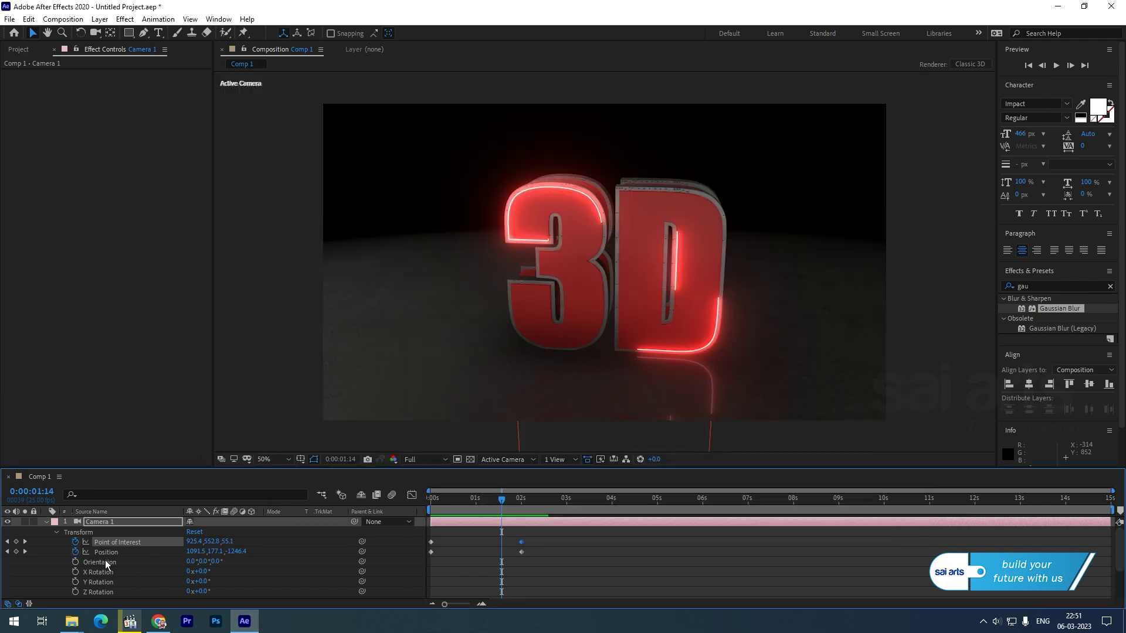
pyautogui.scroll(-3, 104, 561)
pyautogui.click(105, 583)
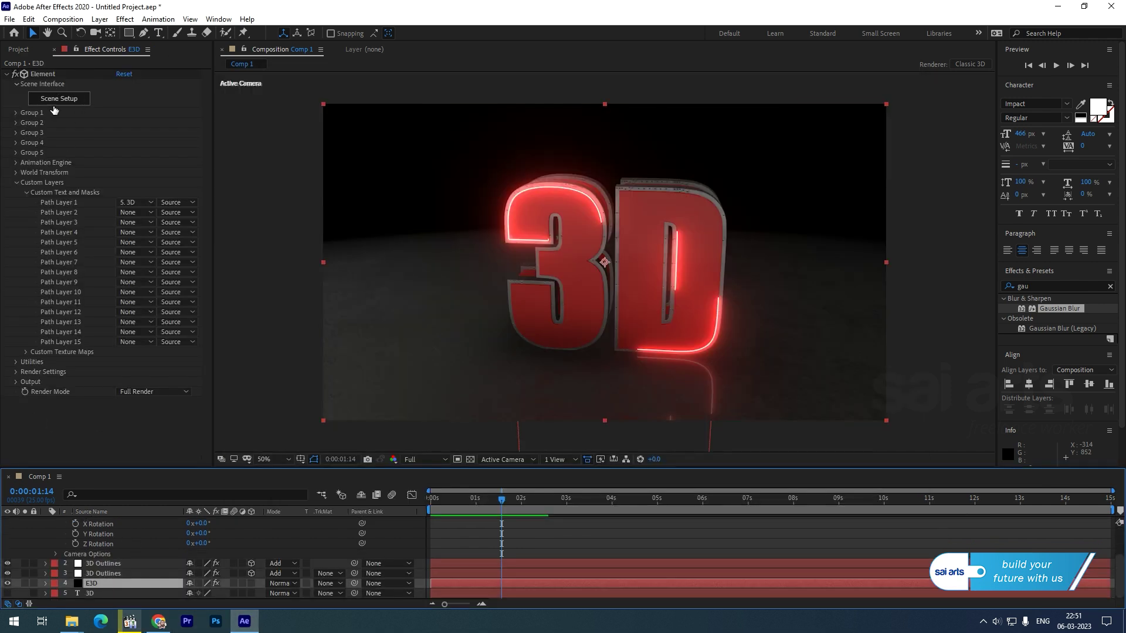
# In Element Scene Setup, apply the Basic_2K_03 environment preset and orbit the preview low.
pyautogui.click(61, 101)
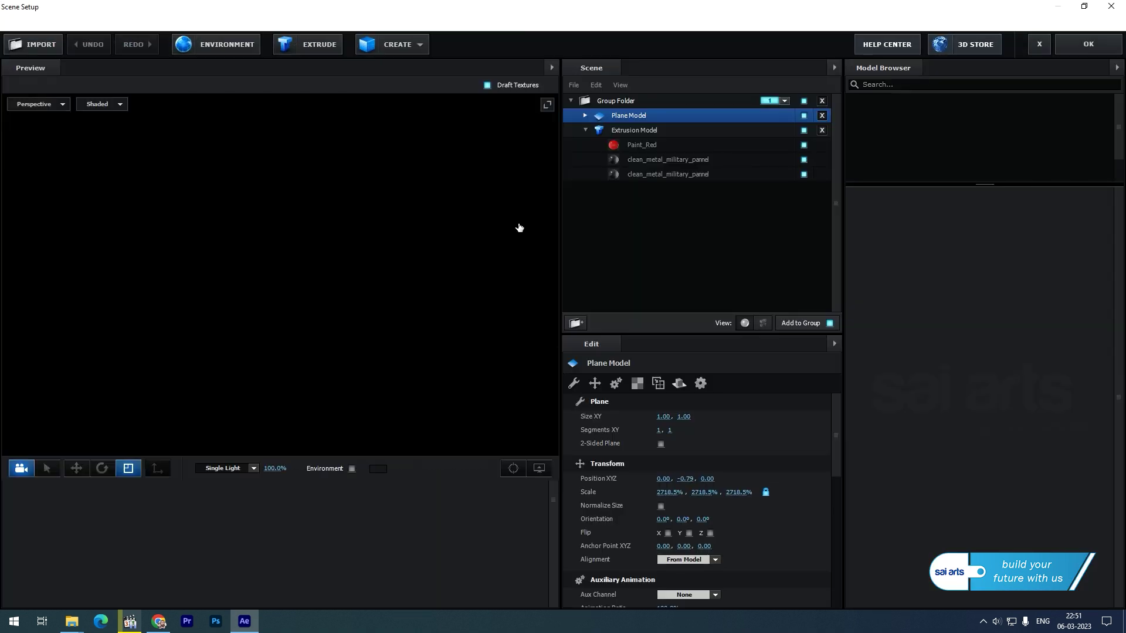
pyautogui.scroll(3, 62, 518)
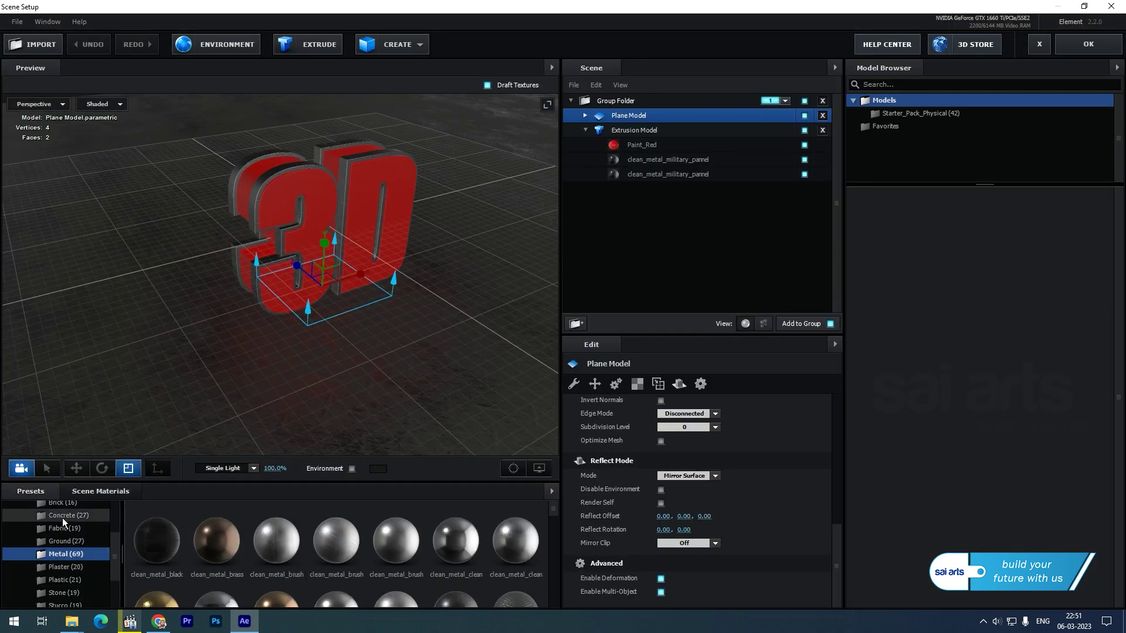
pyautogui.click(59, 525)
pyautogui.click(45, 534)
pyautogui.click(289, 532)
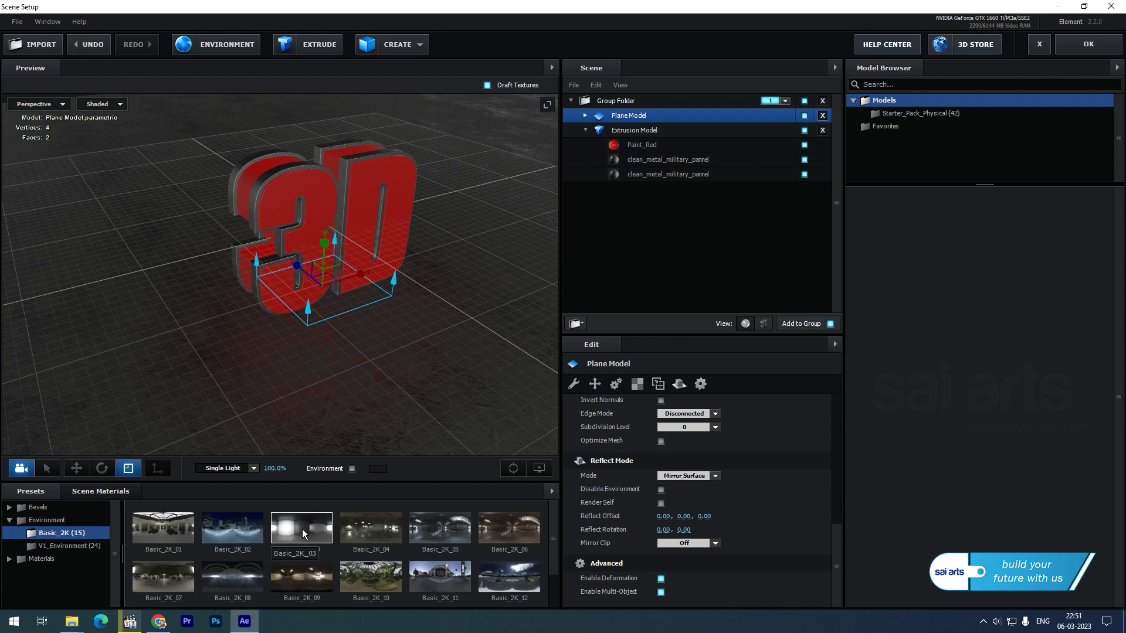
pyautogui.moveTo(405, 318); pyautogui.dragTo(336, 270)
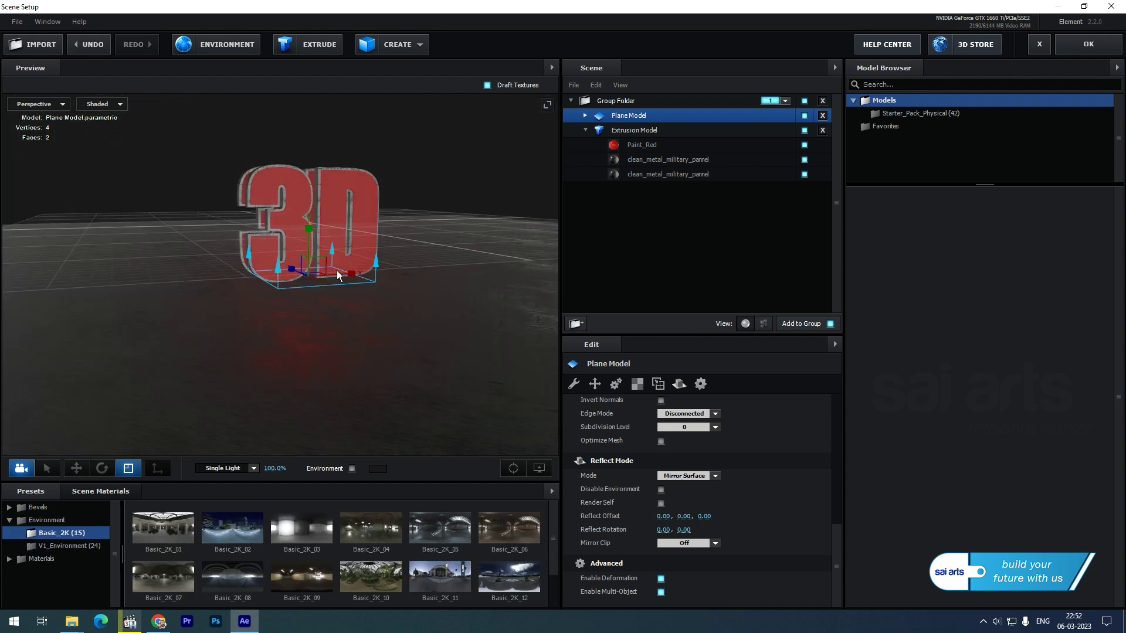
# Compare Basic_2K_04, _11 and _12, then settle on Basic_2K_02 and accept the scene.
pyautogui.click(227, 535)
pyautogui.click(363, 542)
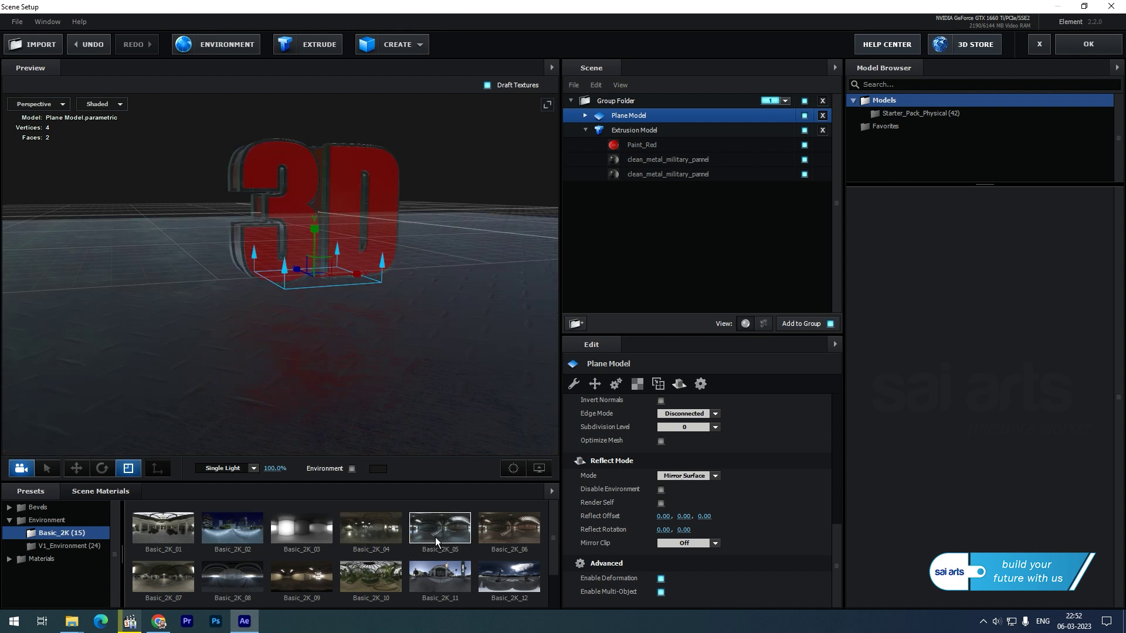
pyautogui.click(441, 582)
pyautogui.click(511, 577)
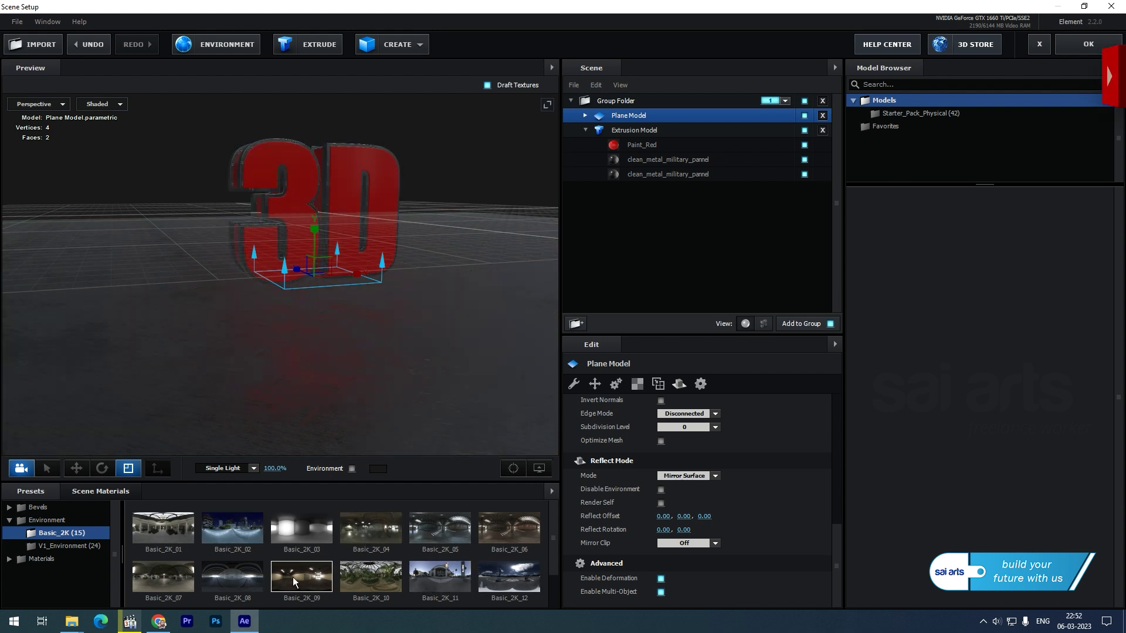
pyautogui.click(245, 533)
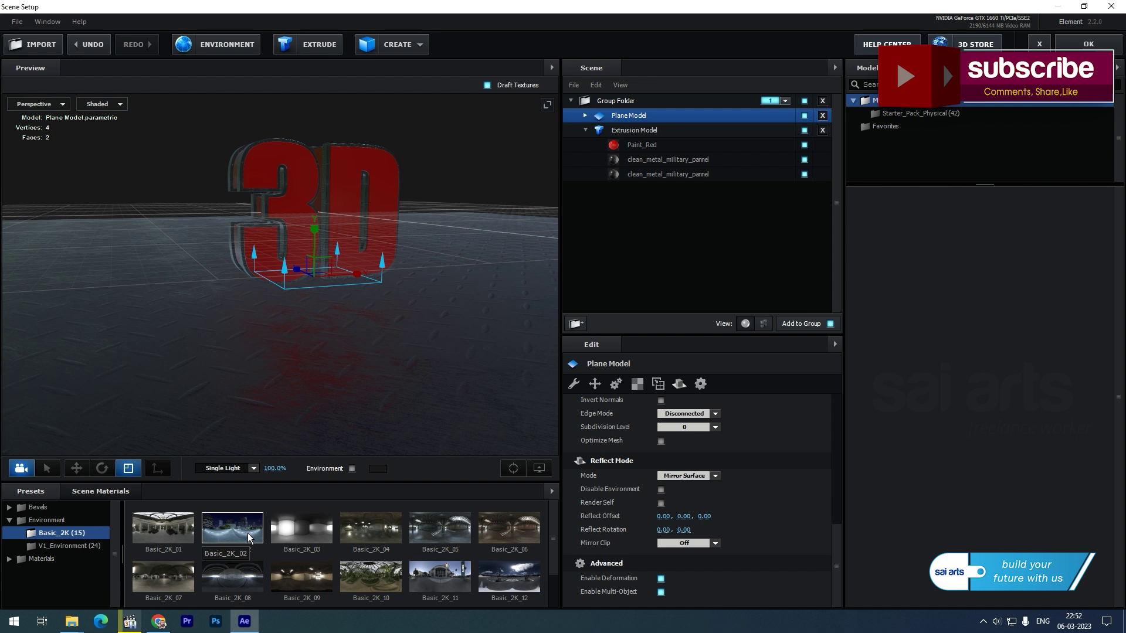
pyautogui.click(1078, 44)
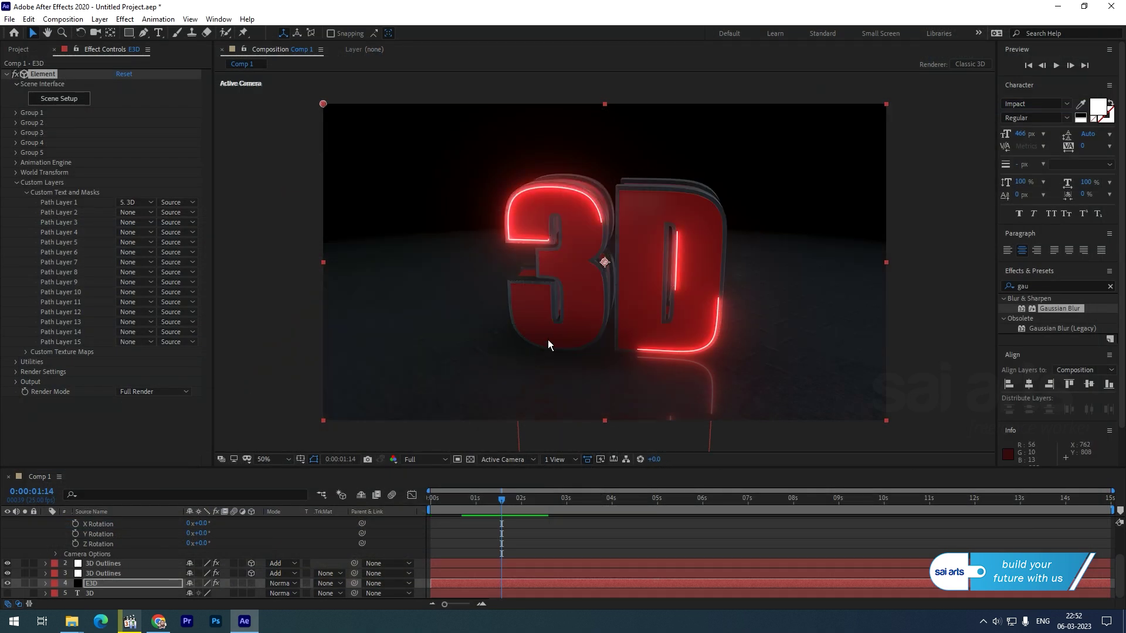
# At about 0:00:04:18, set Camera 1 Position to 1150.0, 409.6, -689.3.
pyautogui.click(430, 509)
pyautogui.moveTo(432, 508); pyautogui.dragTo(645, 475)
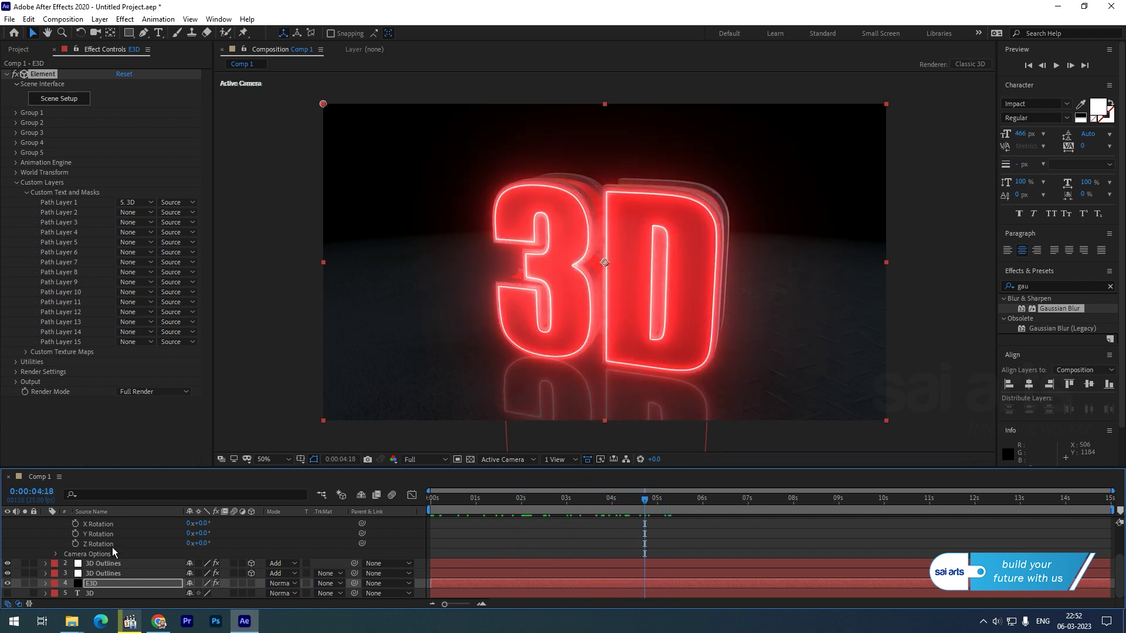
pyautogui.scroll(2, 111, 547)
pyautogui.moveTo(224, 552); pyautogui.dragTo(354, 525)
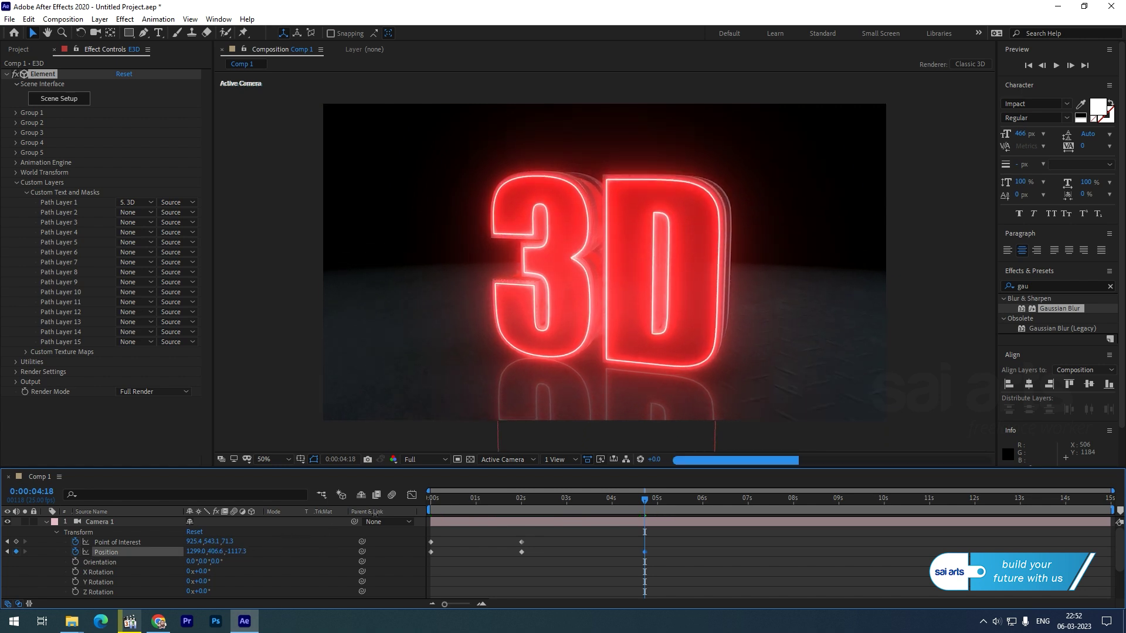
pyautogui.moveTo(196, 552); pyautogui.dragTo(114, 563)
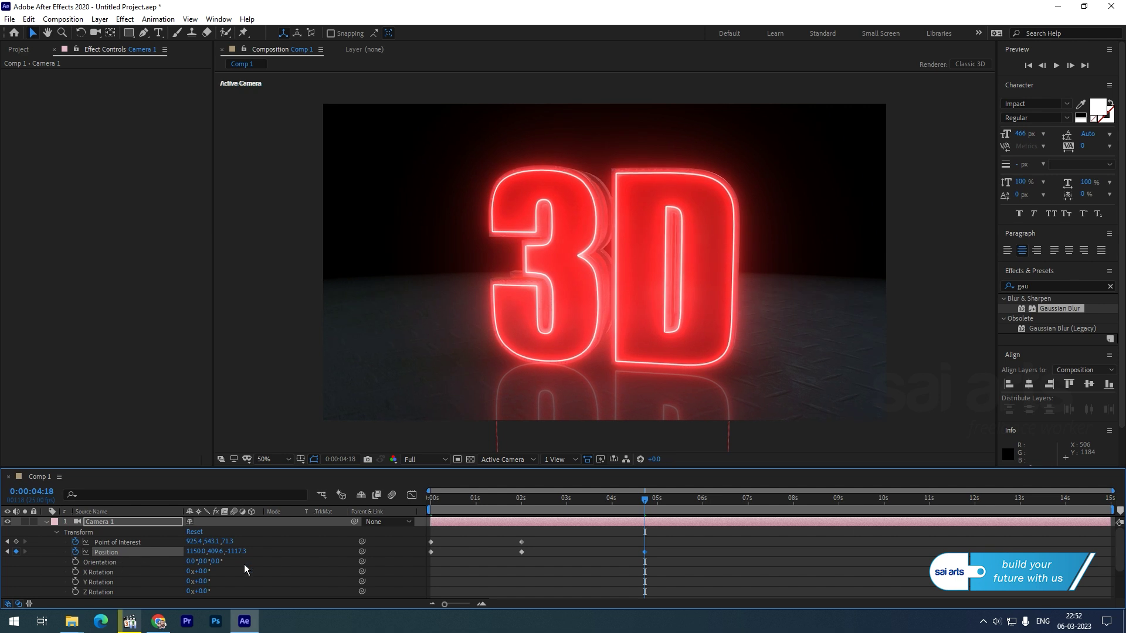
pyautogui.moveTo(241, 552); pyautogui.dragTo(572, 500)
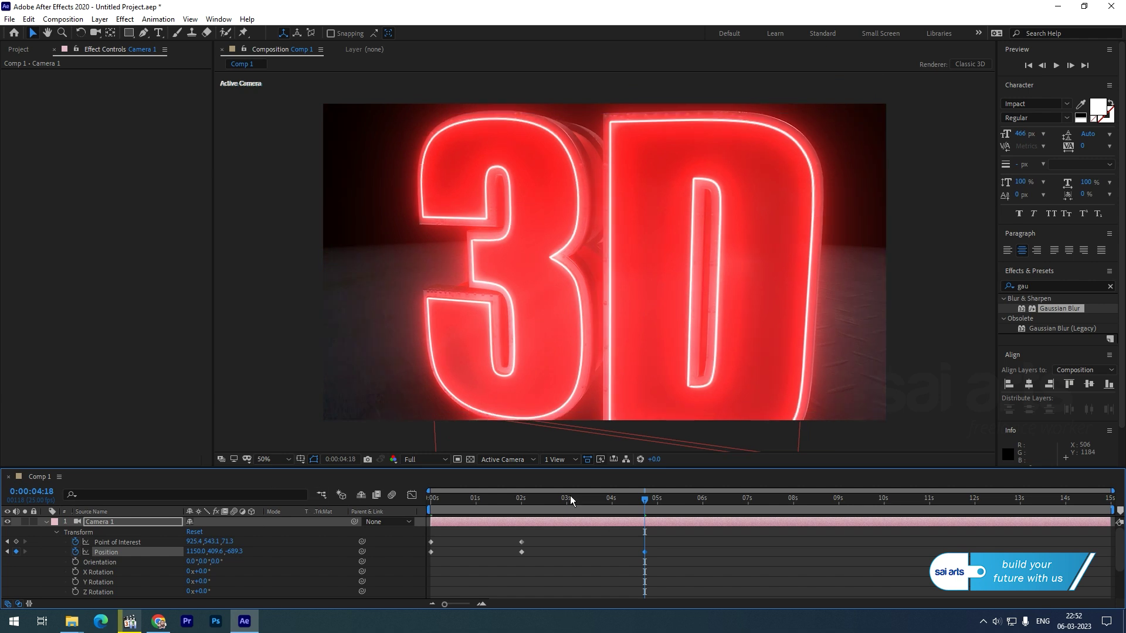